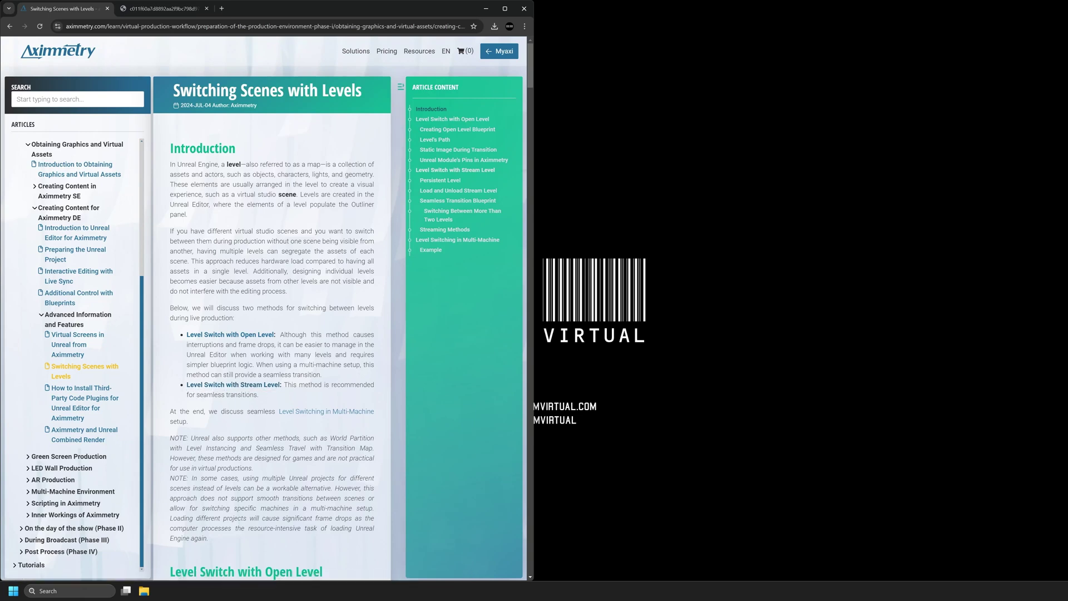
Step: Go to the Level Switch with Stream Level section and read through to the Seamless Transition Blueprint instructions
left_click(231, 385)
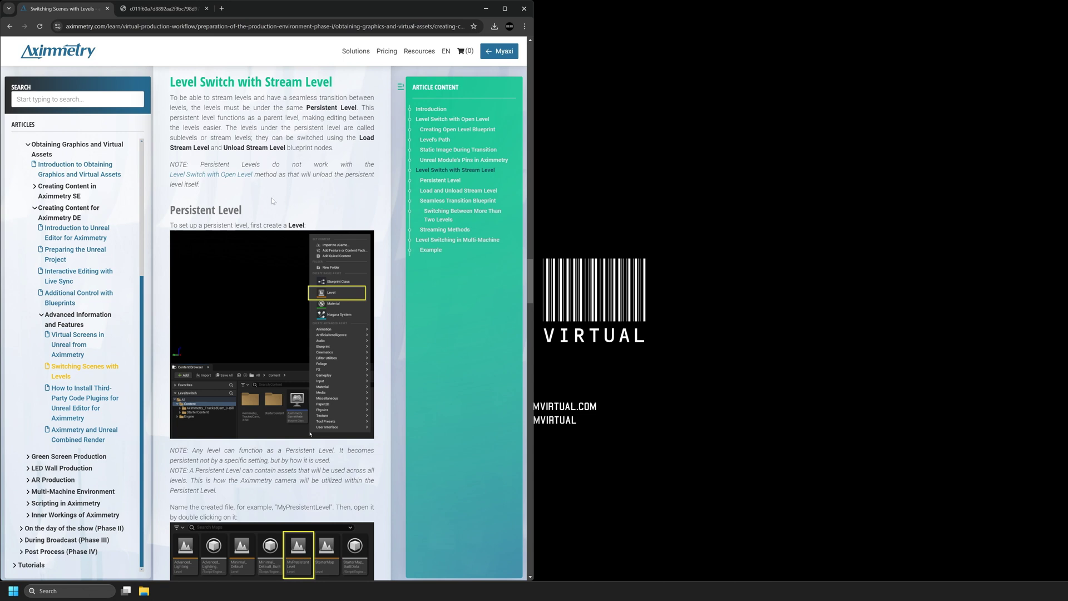
scroll(273, 201, "down", 8)
scroll(221, 267, "down", 14)
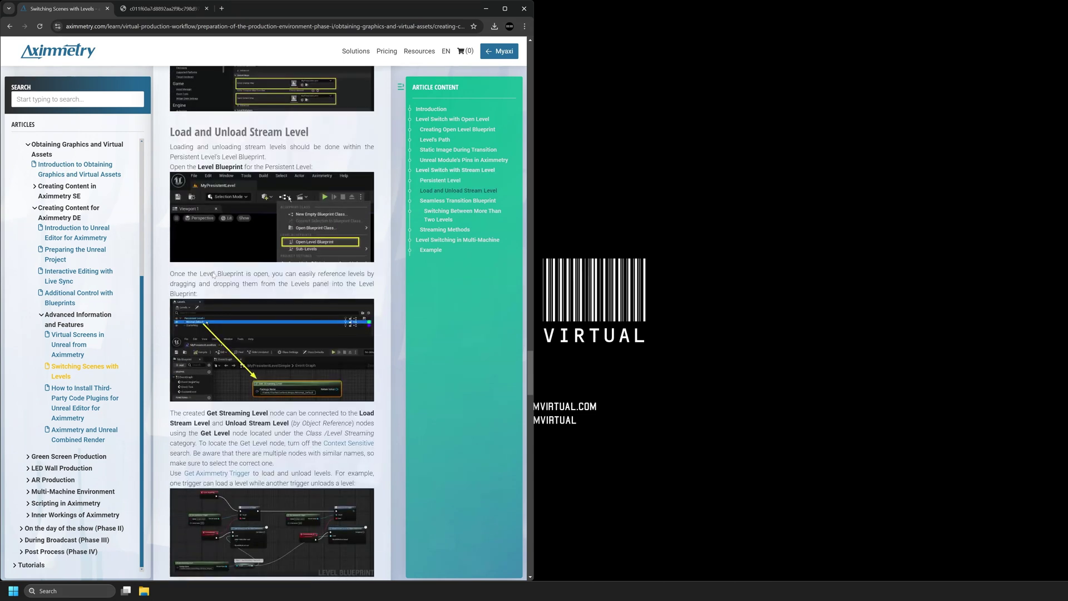
scroll(207, 230, "down", 6)
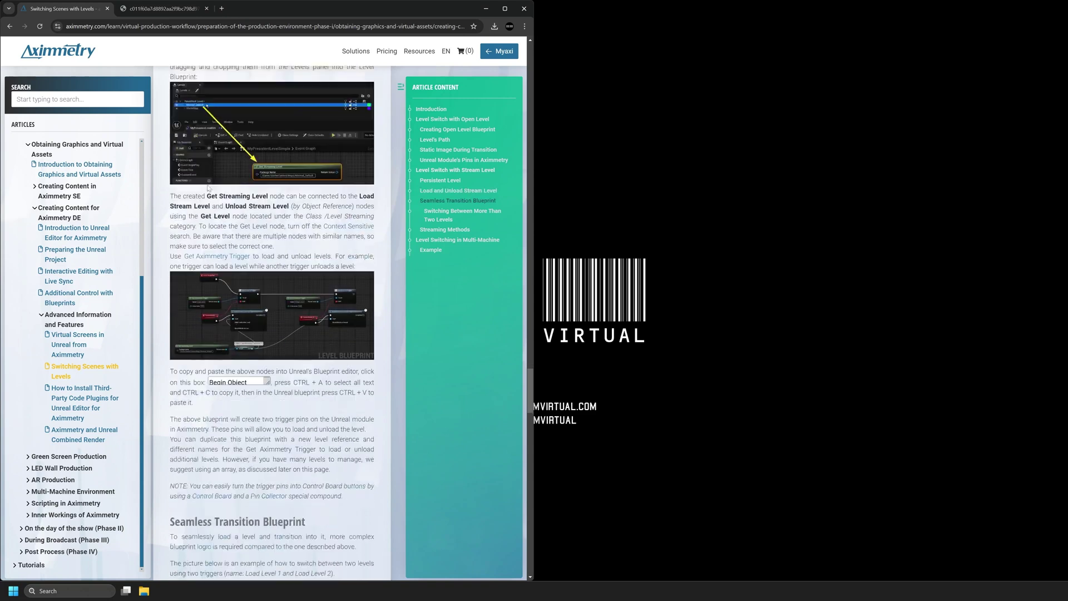
scroll(206, 230, "down", 7)
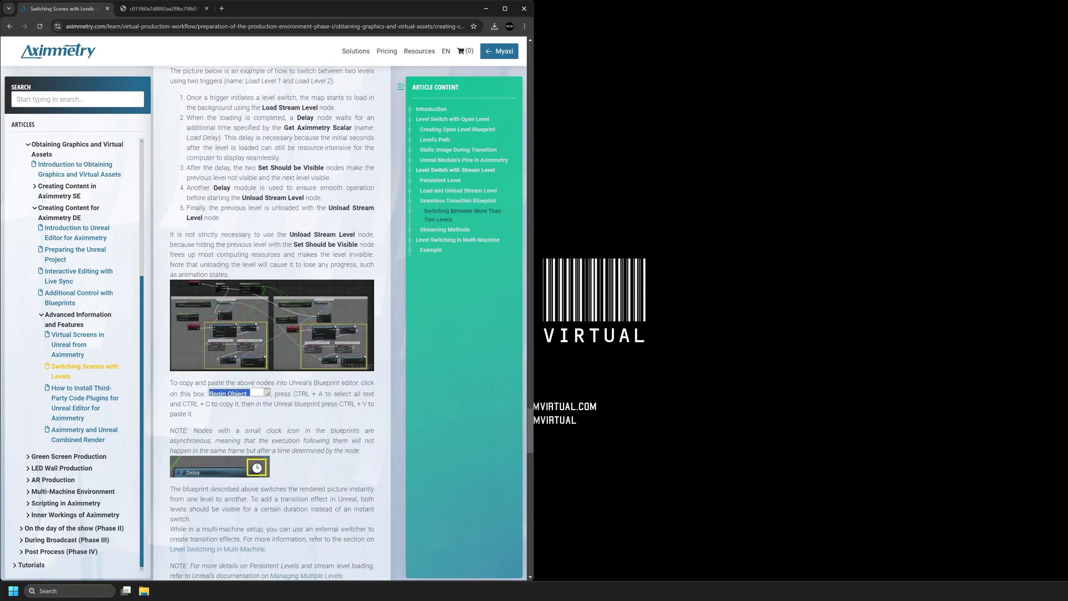
scroll(255, 313, "up", 2)
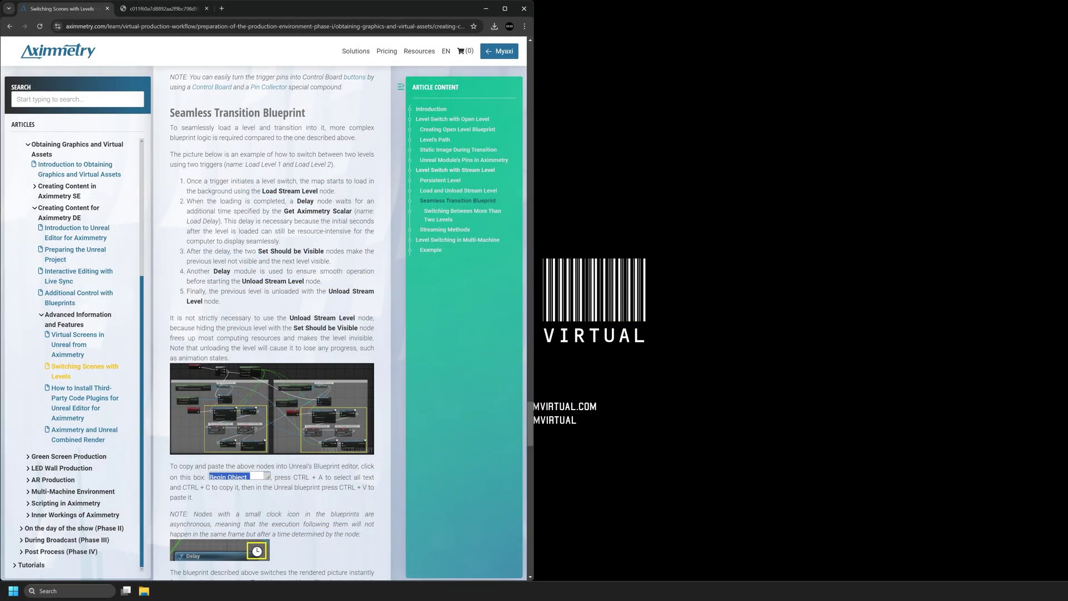
Step: Switch to Unreal Editor and check the contents of the 00_Levels folder and the Main level asset in Content
left_click(486, 9)
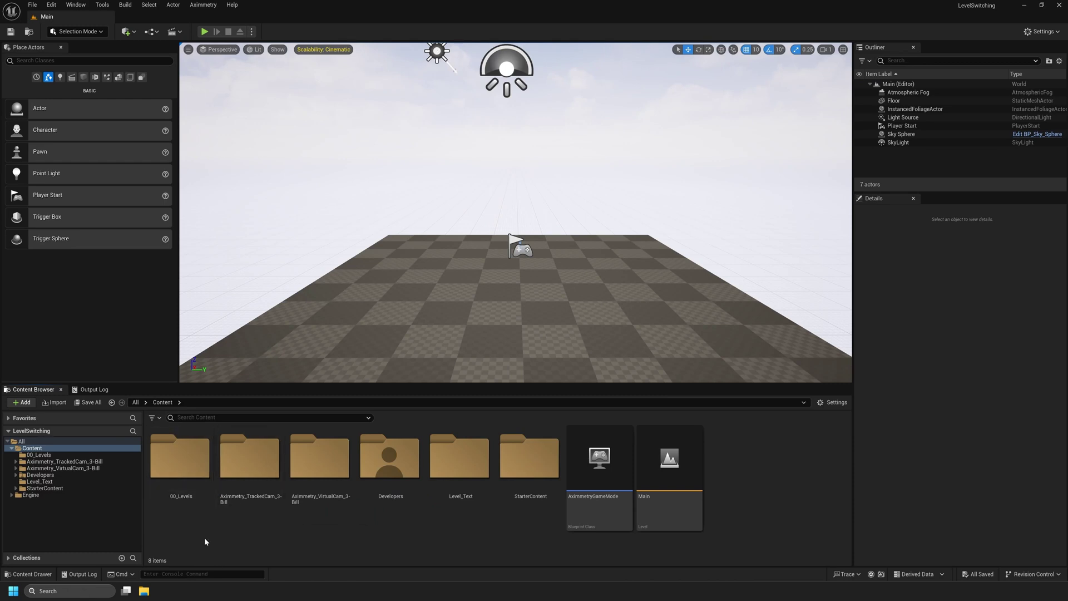
double_click(179, 464)
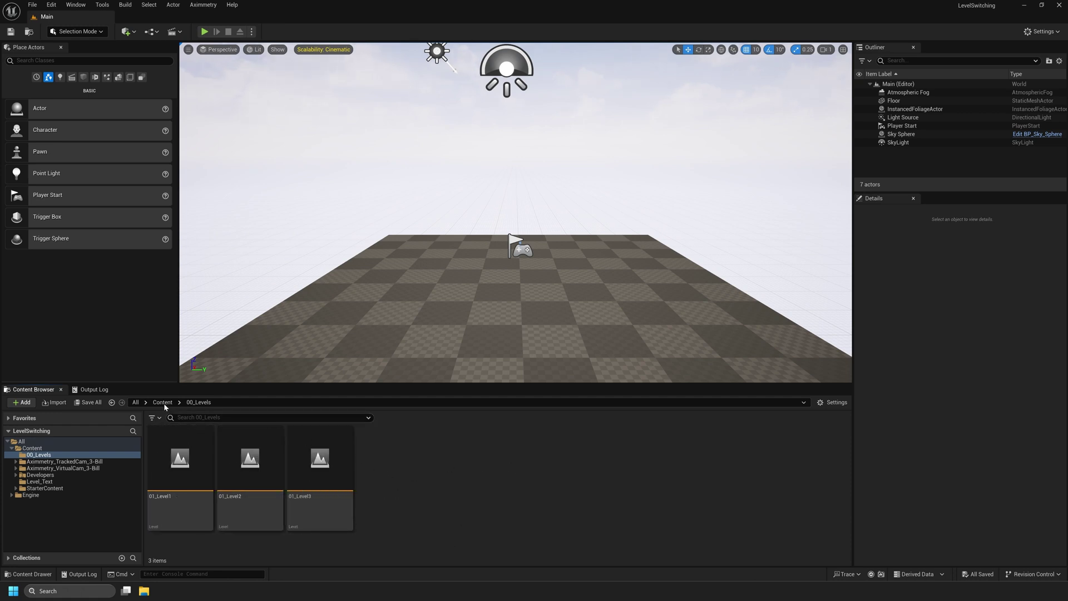
key("alt+Left")
left_click(669, 463)
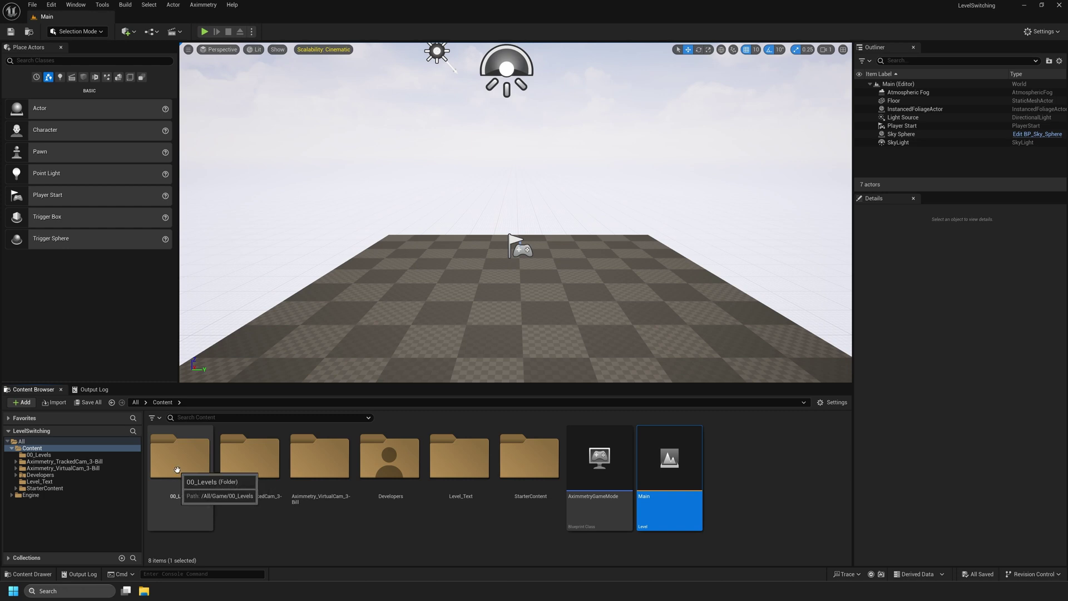
Step: Create a new level named PersistantLevel in the 00_Levels folder
left_click(188, 480)
double_click(184, 473)
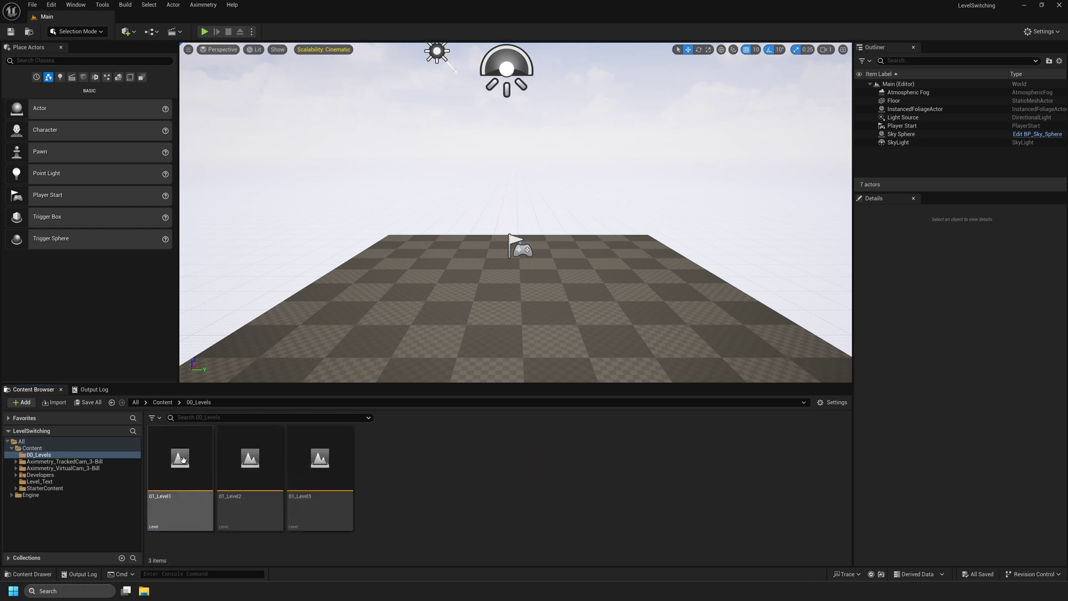
right_click(409, 470)
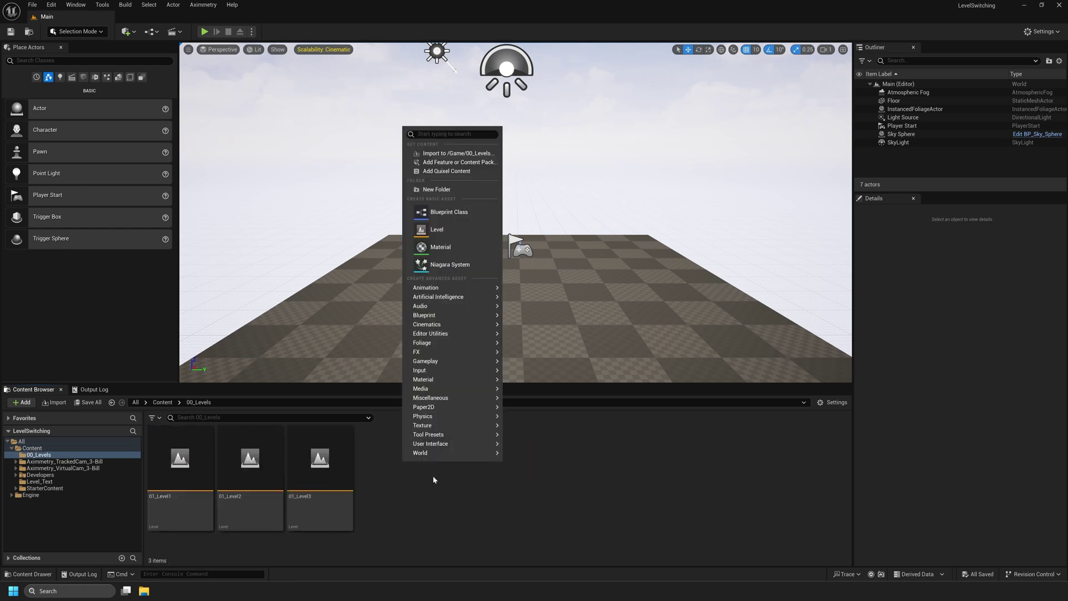
left_click(439, 230)
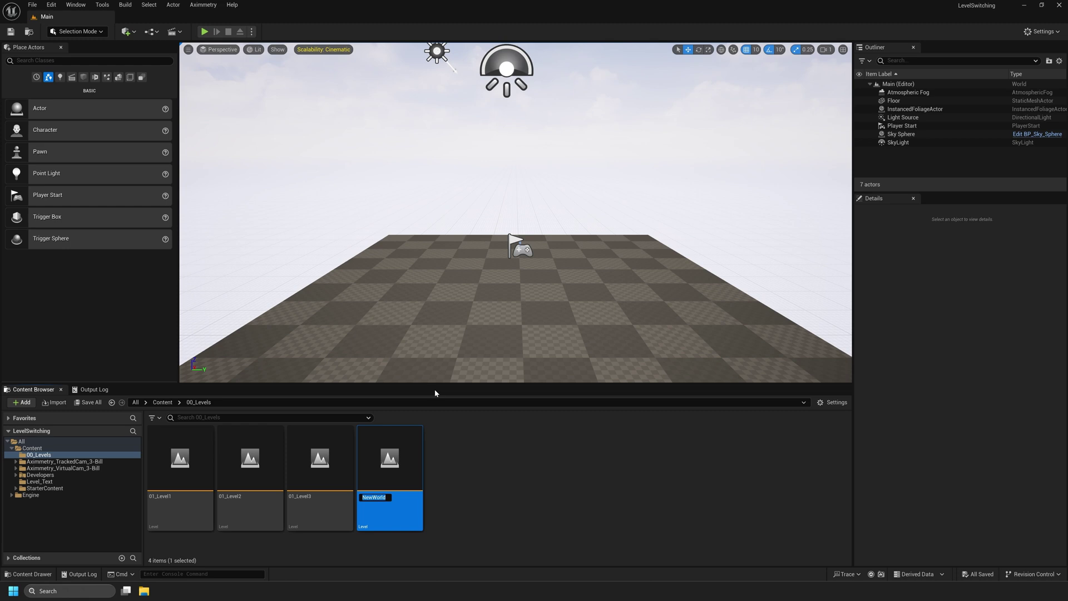
type("PersistantLevel")
key("Return")
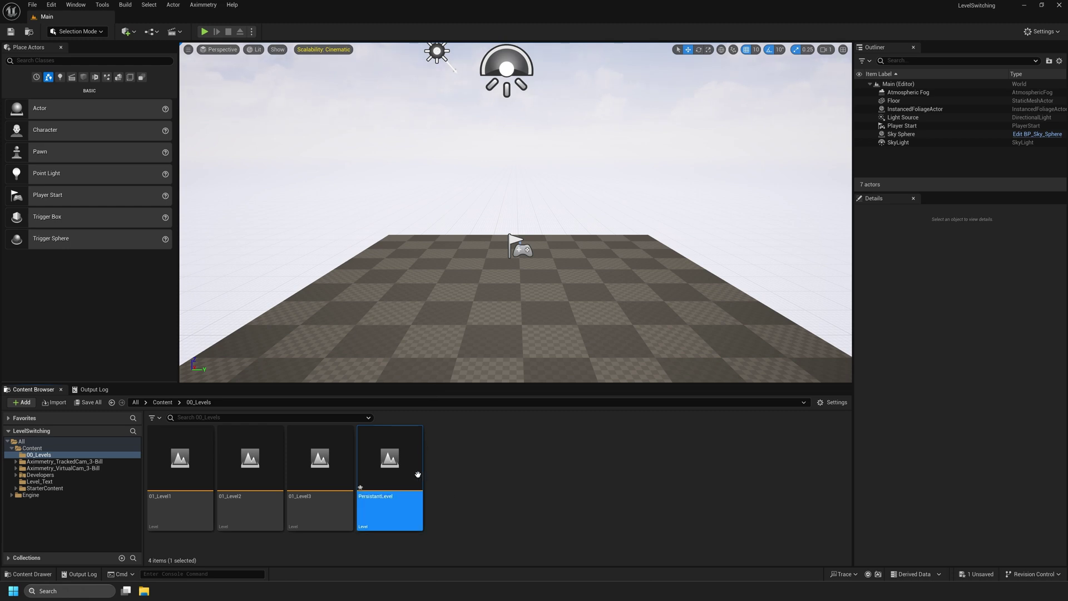
Step: Open the PersistantLevel level for editing and select its entry in the Outliner
double_click(418, 474)
left_click(552, 385)
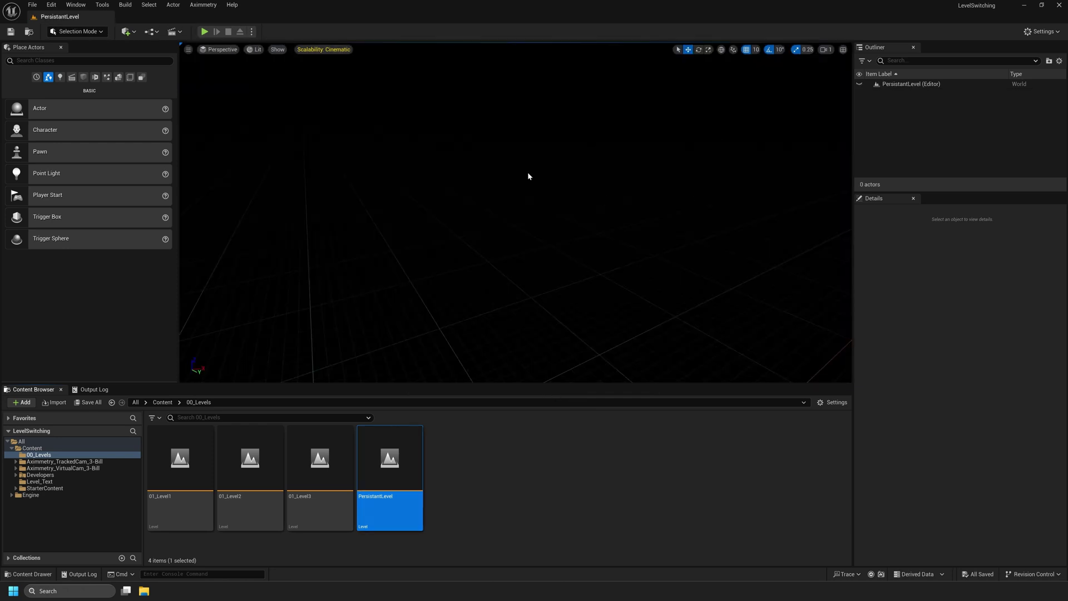
left_click(890, 85)
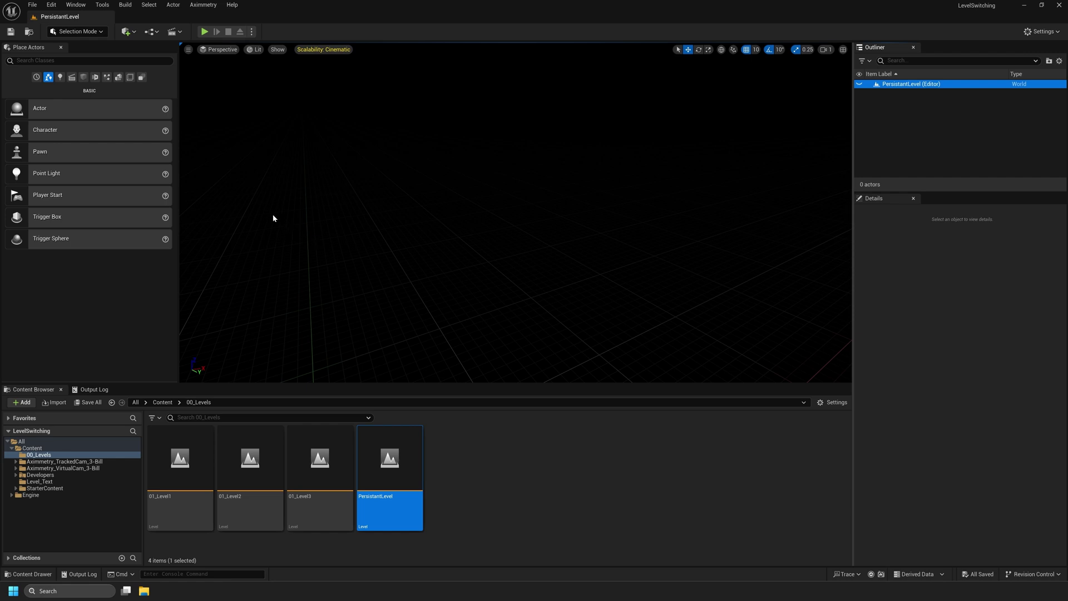
Step: Show the Levels window and dock it alongside Details
left_click(72, 6)
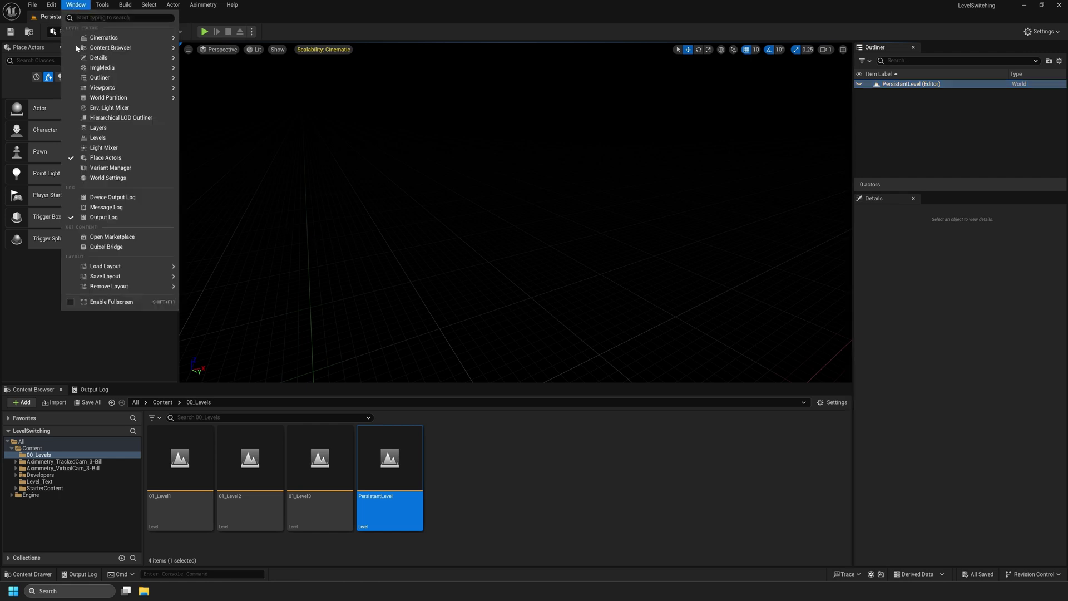
left_click(95, 137)
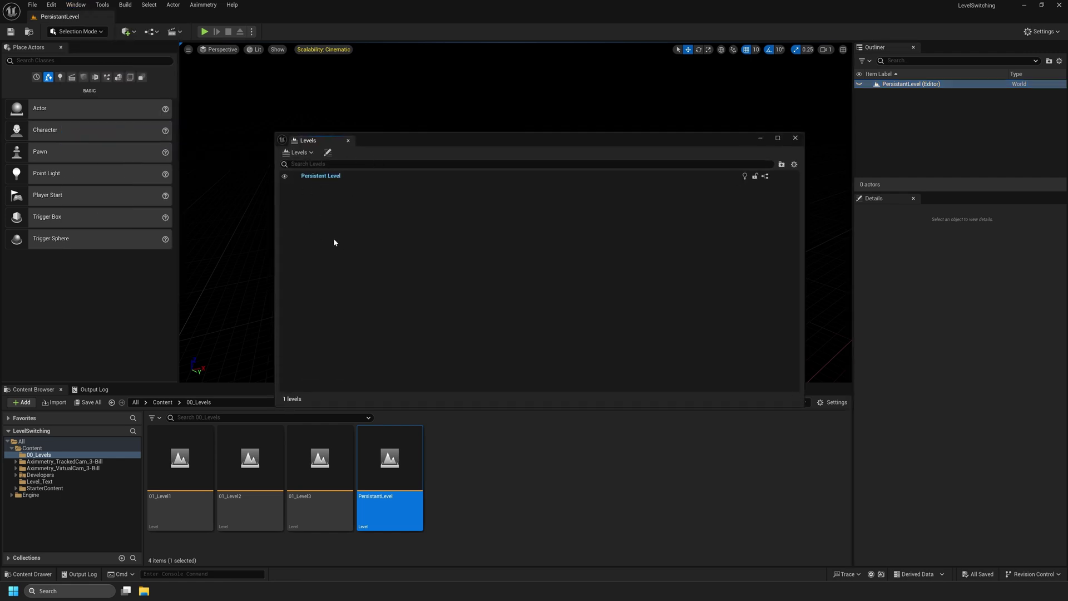
left_click_drag(309, 140, 950, 202)
left_click(886, 200)
left_click(954, 198)
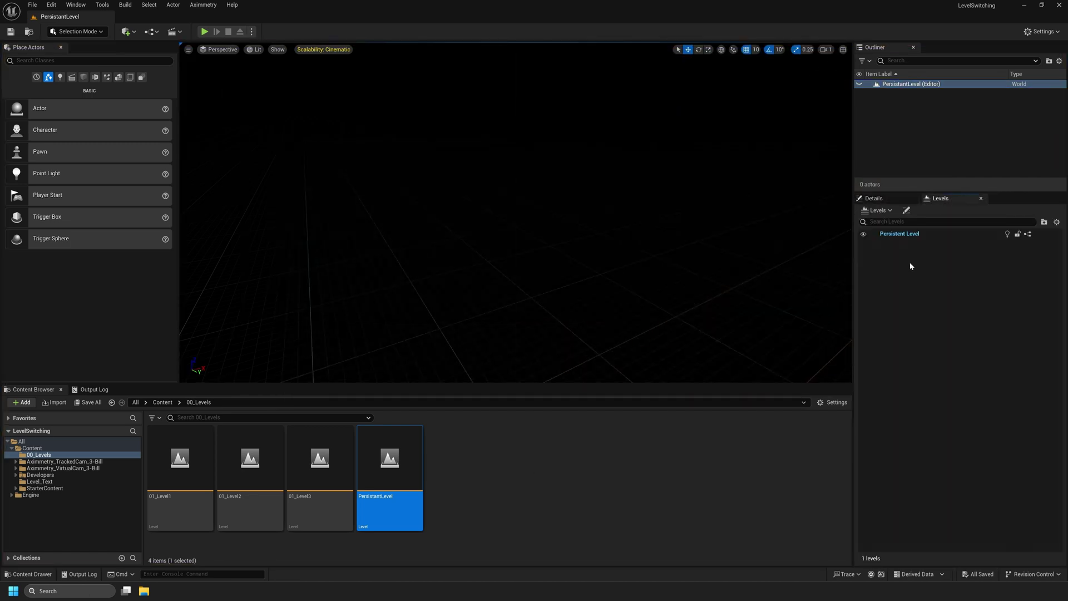
Step: Add 01_Level1 and 01_Level2 from the 00_Levels folder as sublevels of the Persistent Level
left_click(902, 235)
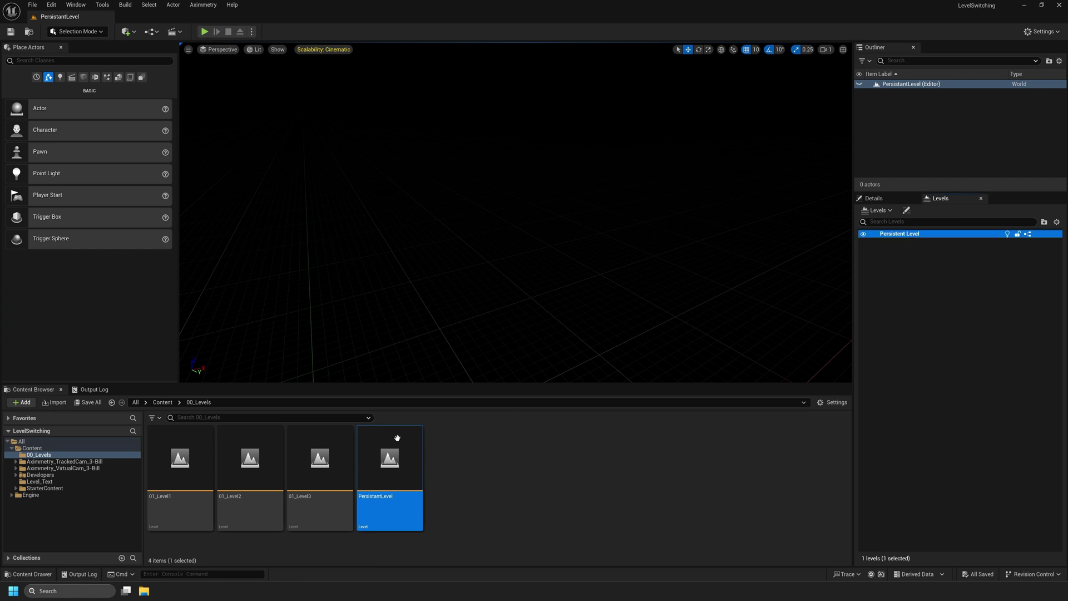
left_click(201, 466)
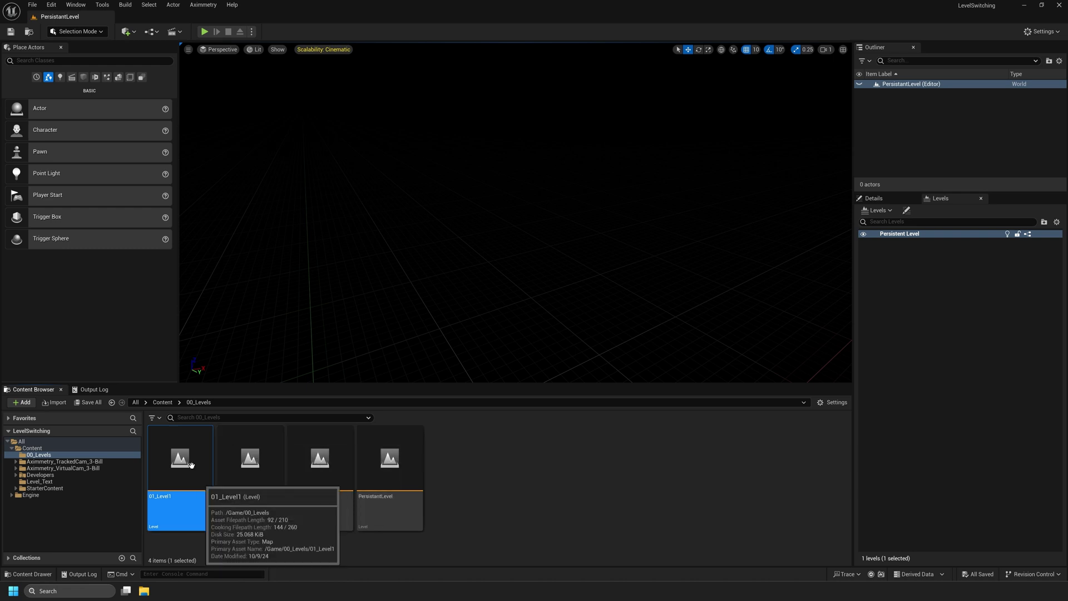
left_click_drag(204, 460, 943, 276)
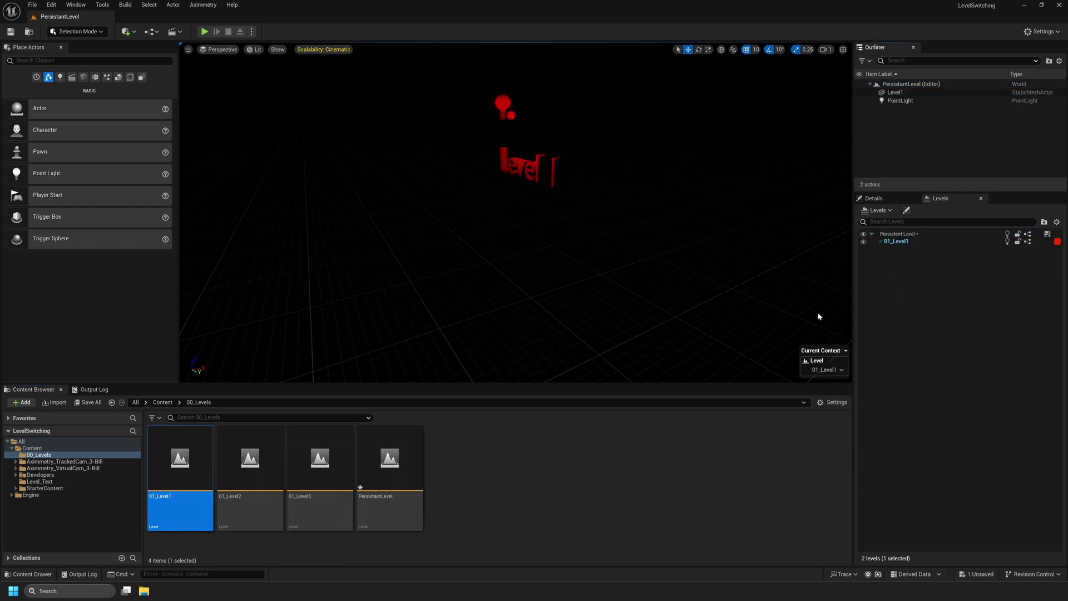
left_click_drag(251, 459, 924, 283)
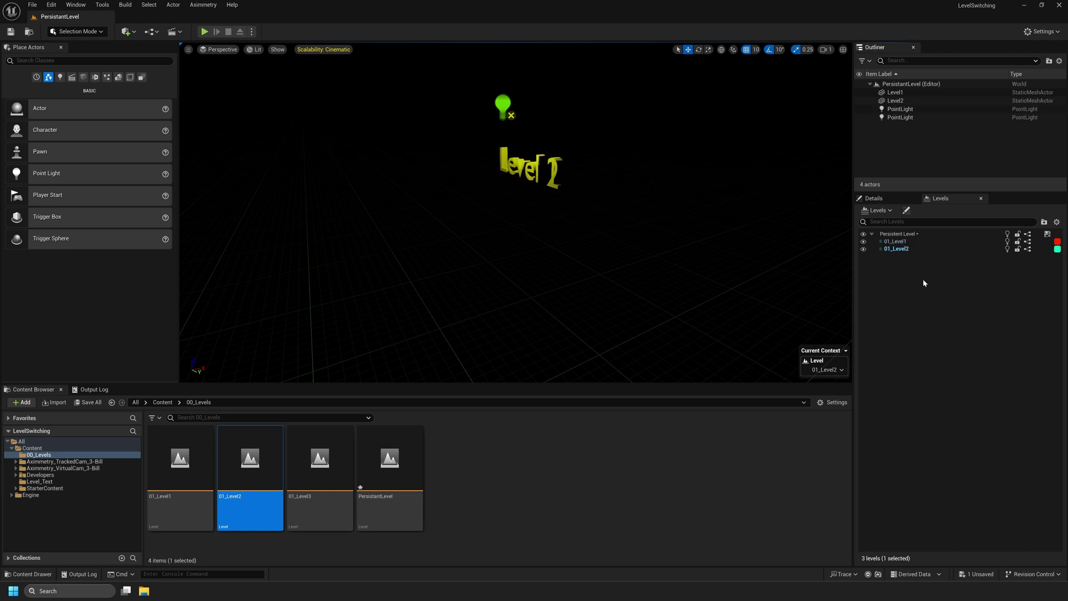
Step: Make 01_Level1 the current level and hide 01_Level2
left_click(901, 241)
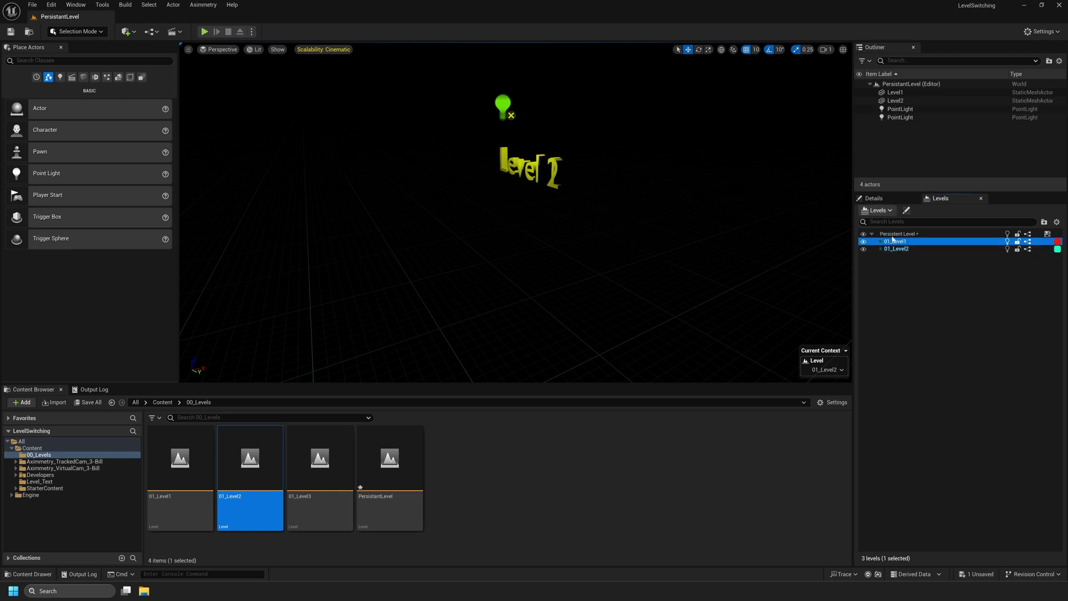
double_click(894, 242)
left_click(864, 250)
left_click(864, 250)
left_click(864, 250)
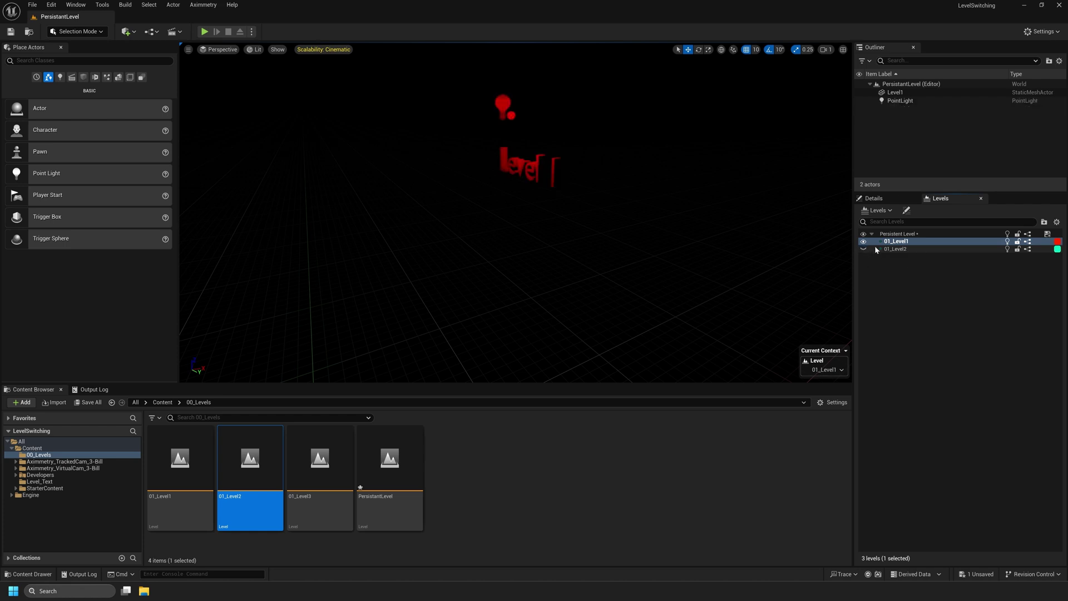
Step: Inspect the PointLight and Level1 mesh actors belonging to 01_Level1
left_click(897, 100)
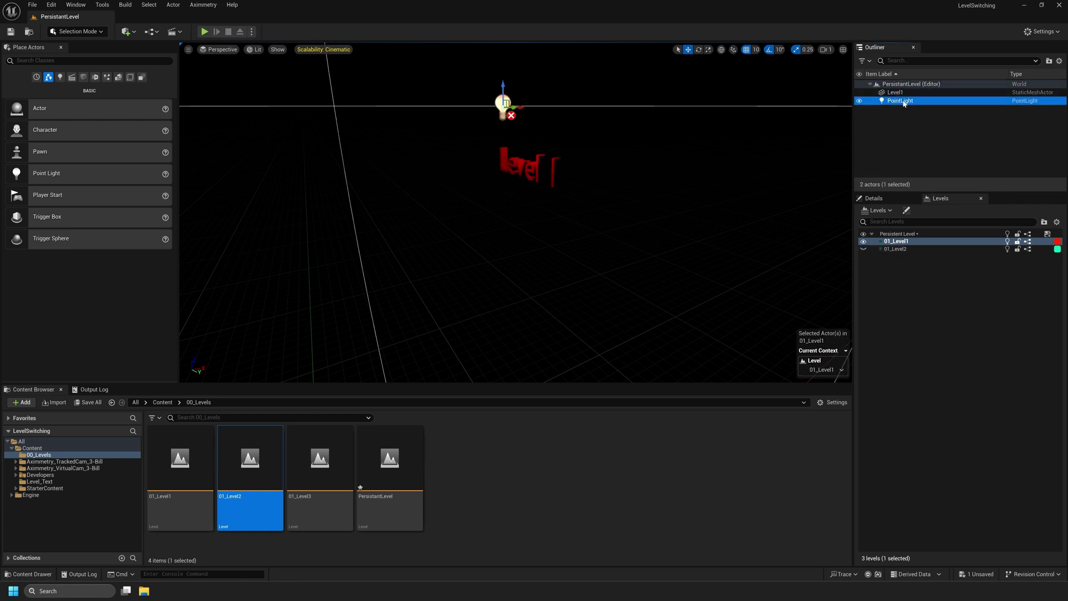
left_click(895, 92)
left_click(901, 261)
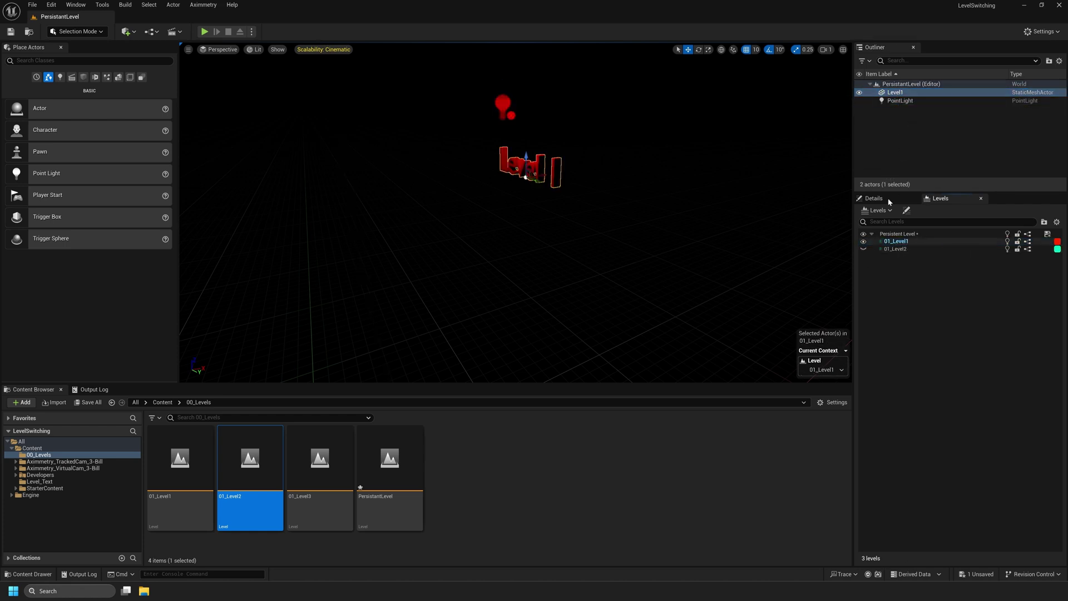
Step: Make the Persistent Level the current level in the Levels list
left_click(897, 243)
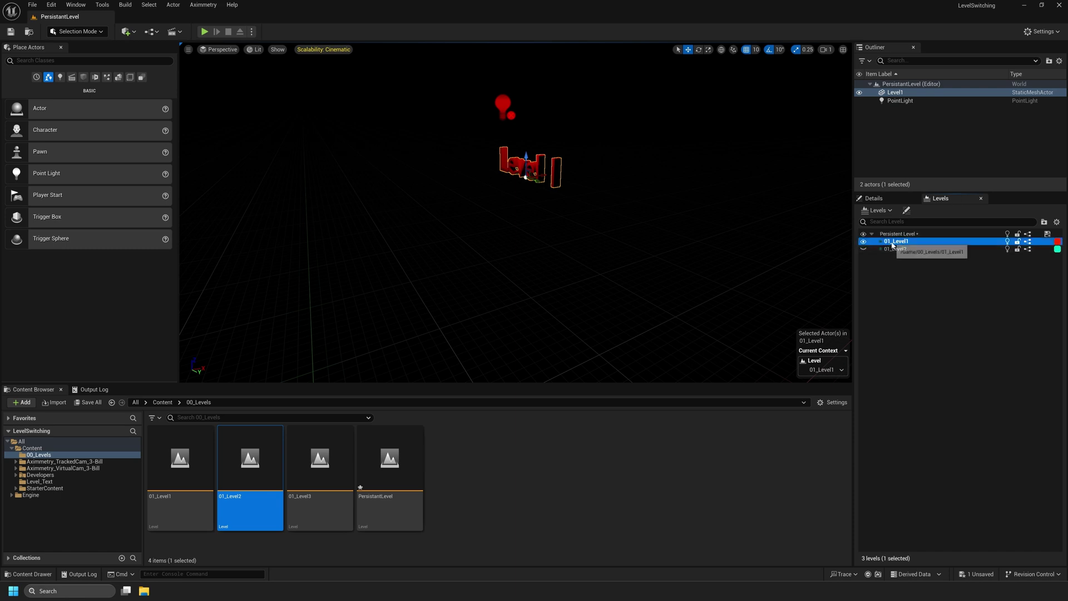
left_click(904, 272)
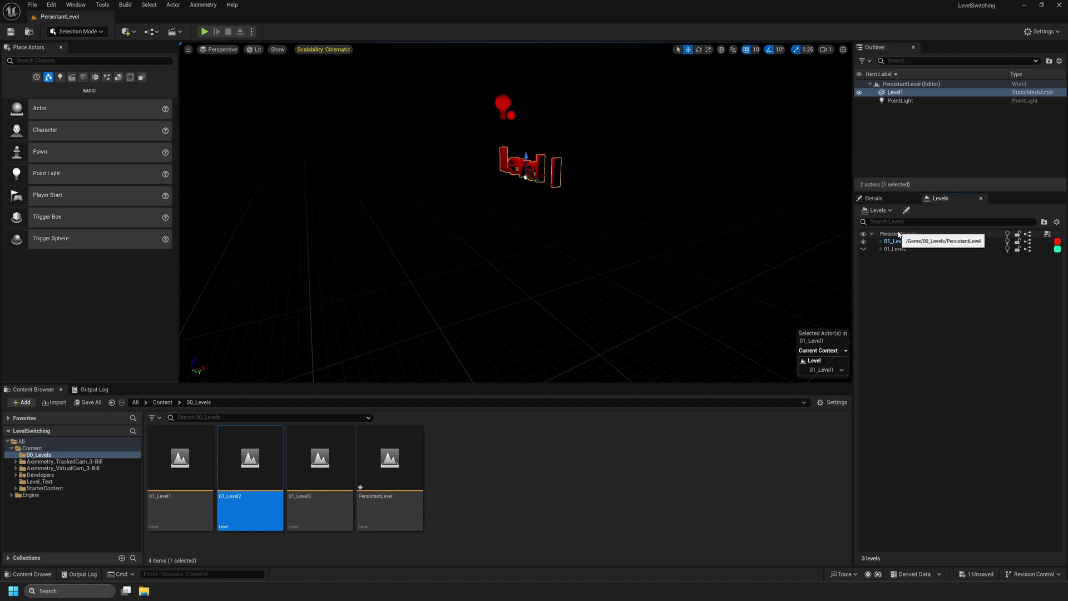
left_click(897, 236)
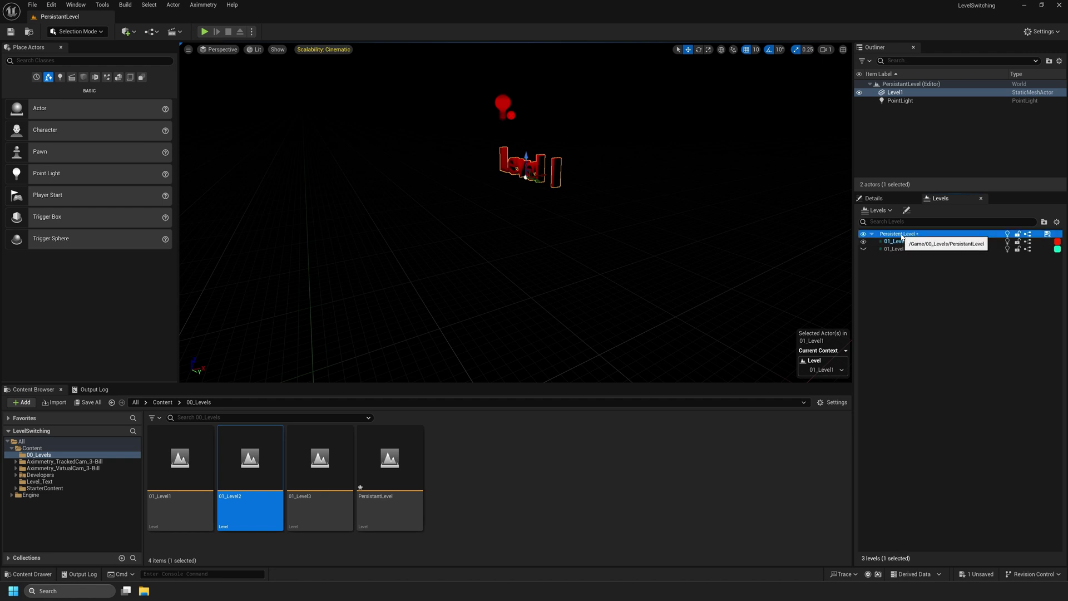
double_click(902, 235)
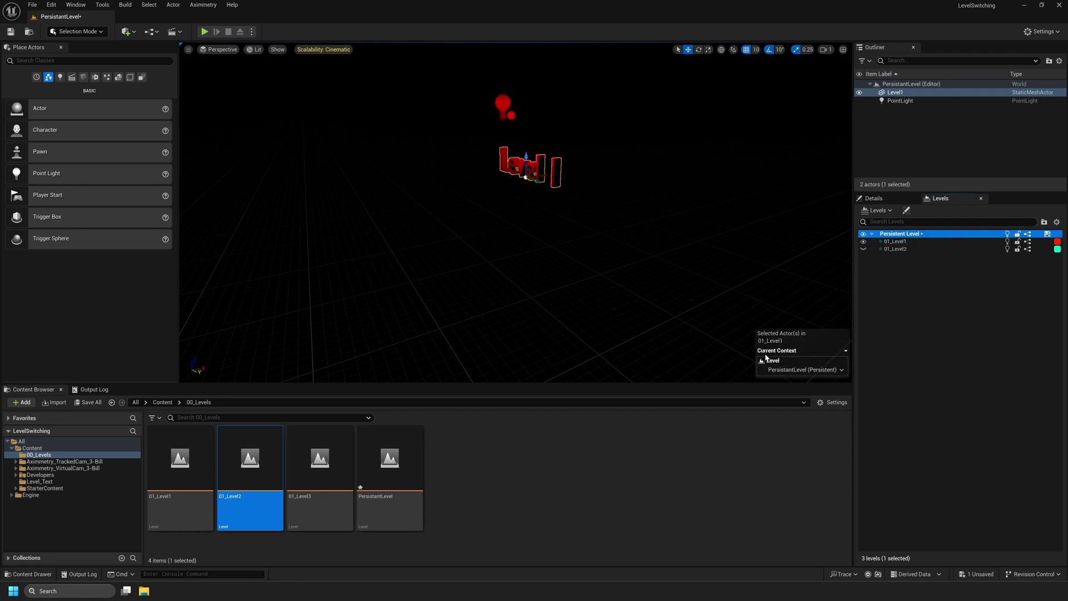
Step: Switch the viewport's current level context to 01_Level1, to 01_Level2, and back to Persistent Level
left_click(801, 369)
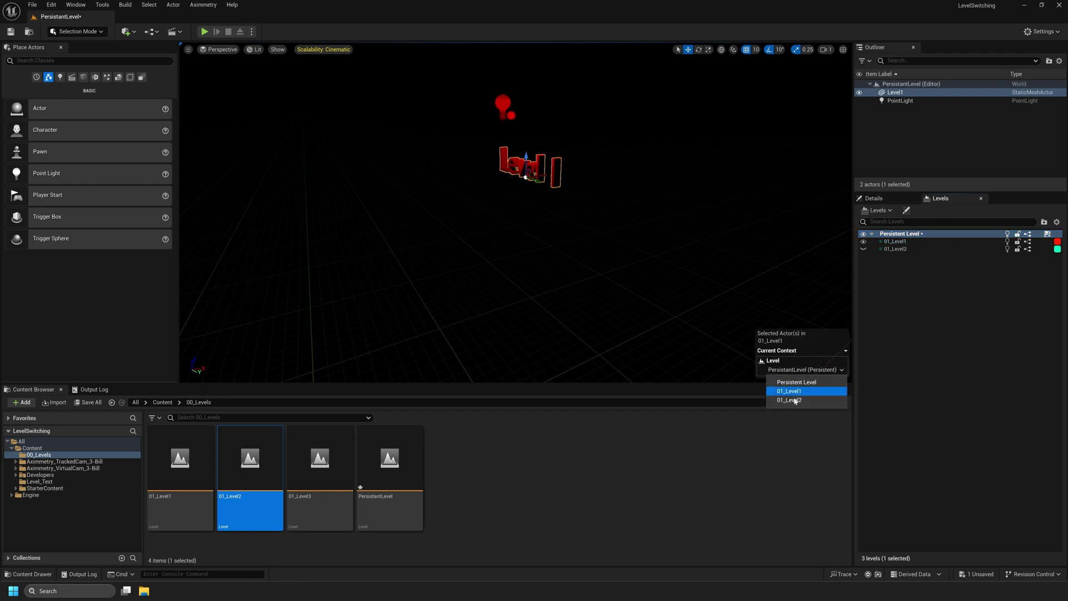
left_click(796, 392)
left_click(823, 370)
left_click(823, 401)
left_click(823, 369)
left_click(823, 384)
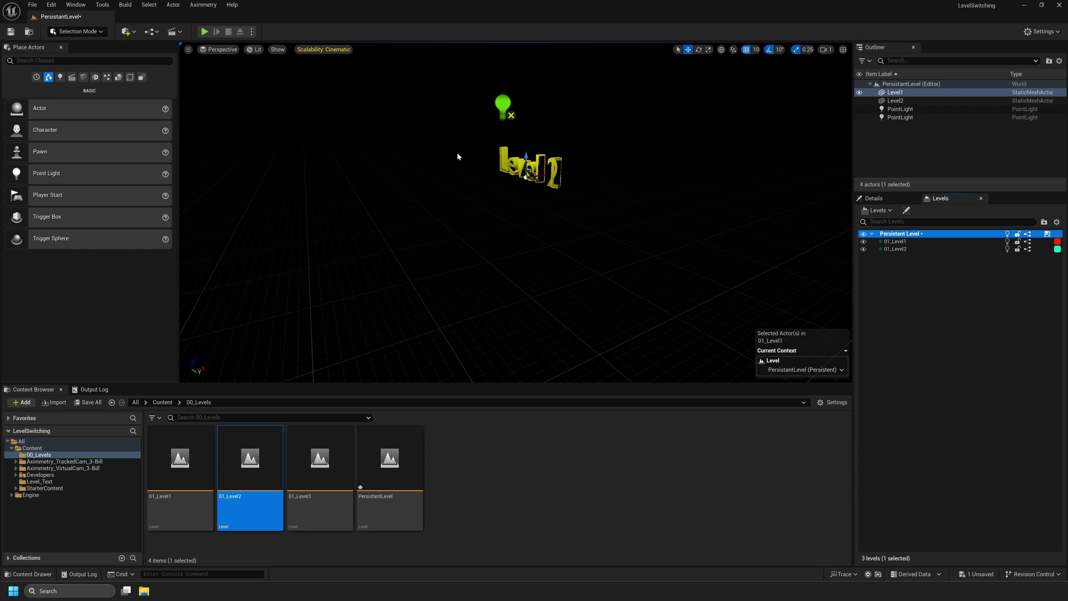
Step: Add the Aximmetry green camera (virtual + tracked, 1-3 billboards) to the Persistent Level, accepting the overwrite of existing camera directories
left_click(204, 6)
mouse_move(223, 18)
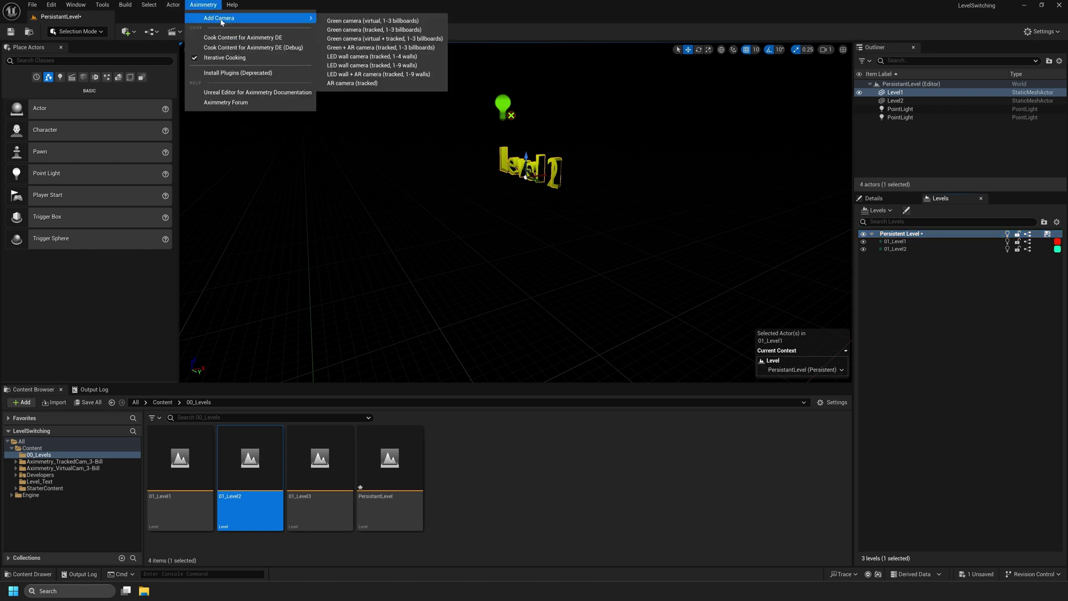
left_click(362, 39)
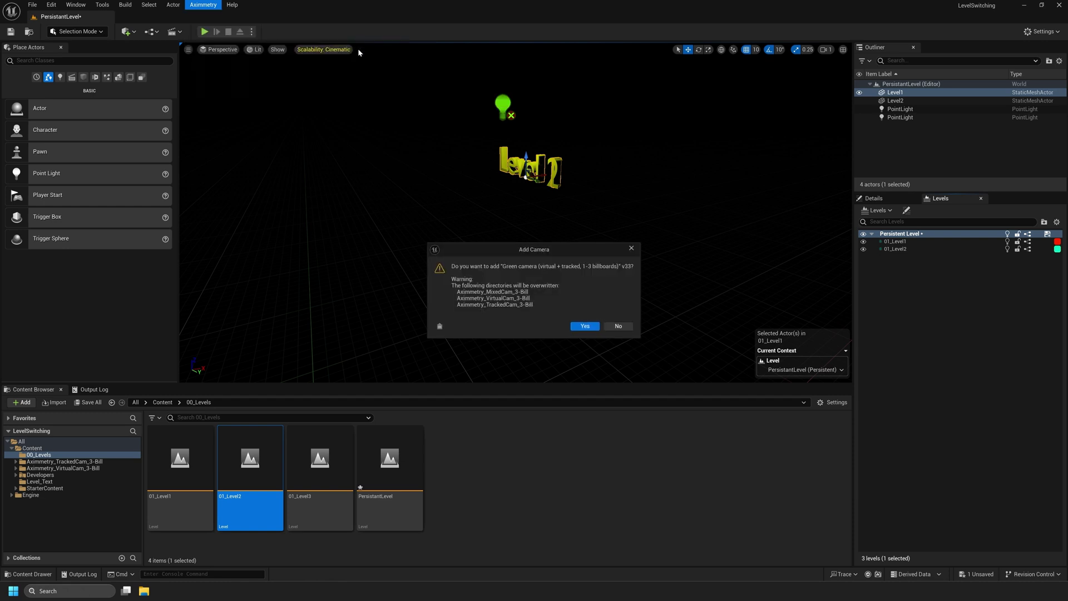
left_click(585, 326)
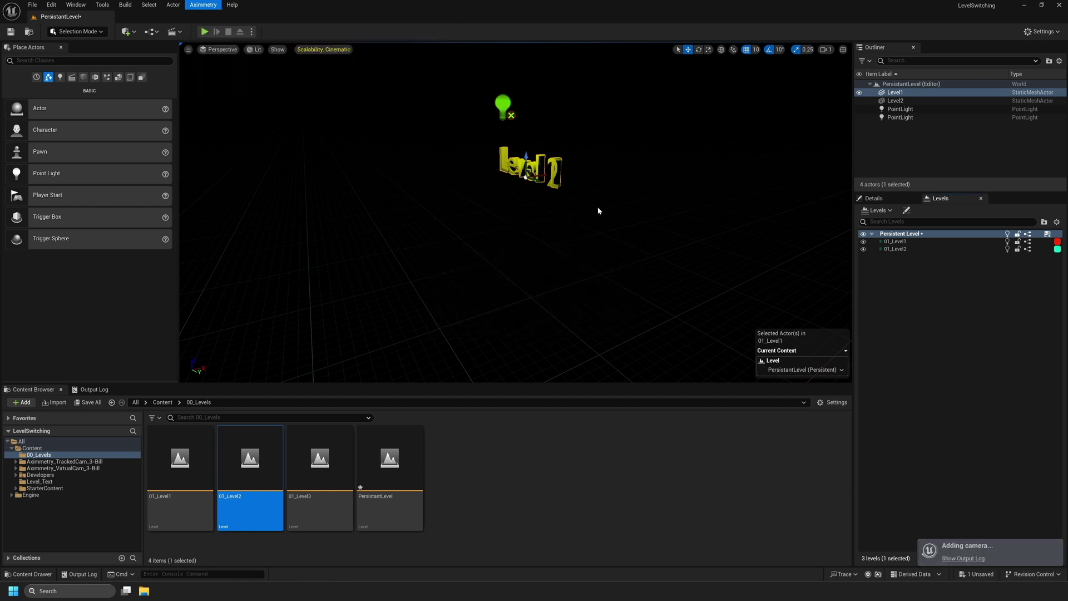
left_click(902, 233)
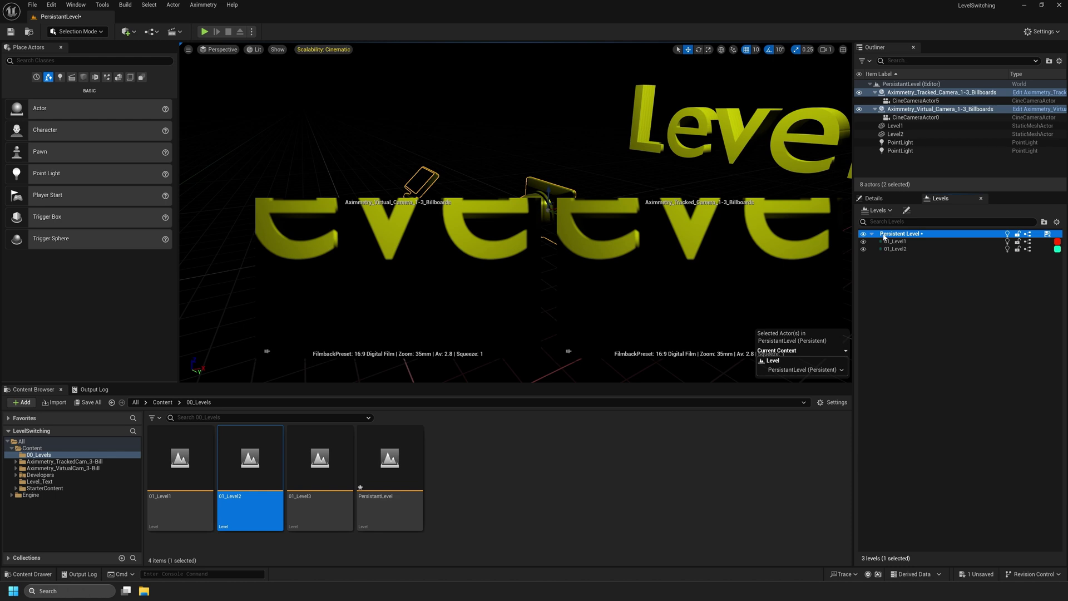
left_click(902, 248)
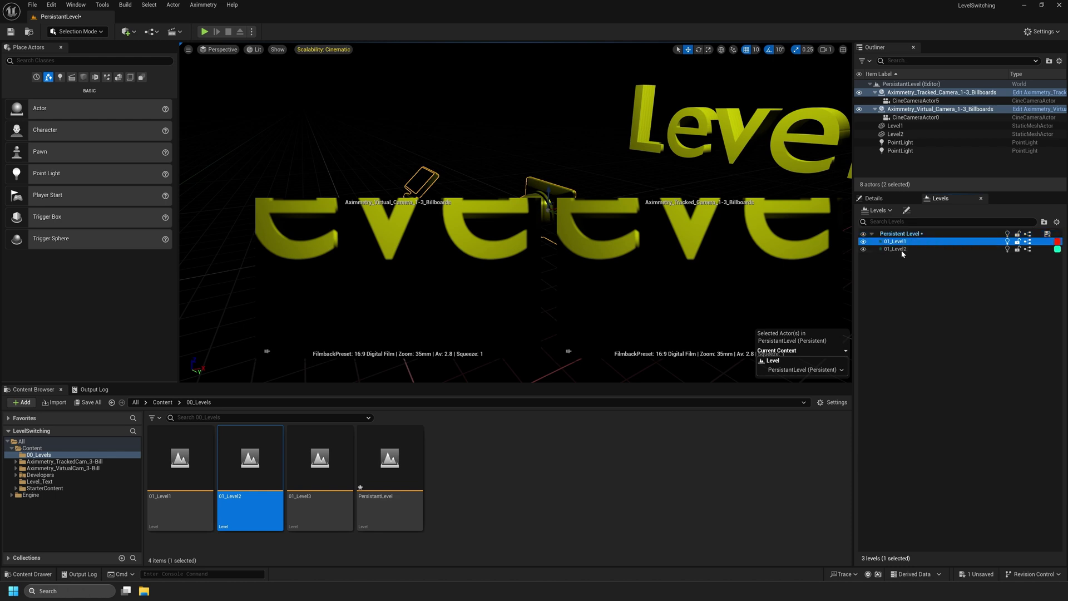
left_click(902, 234)
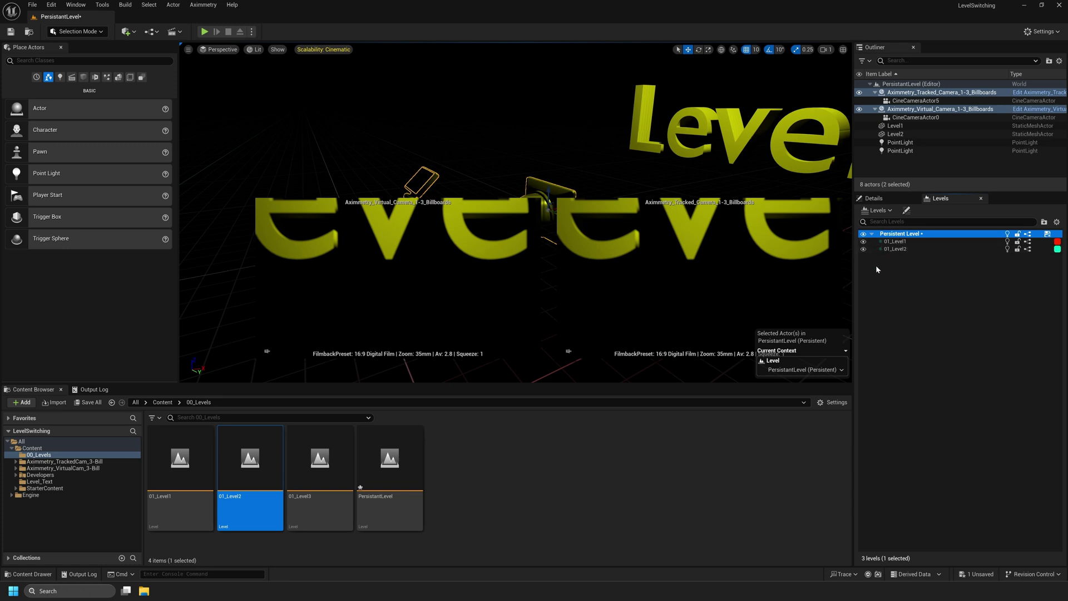
left_click(398, 479)
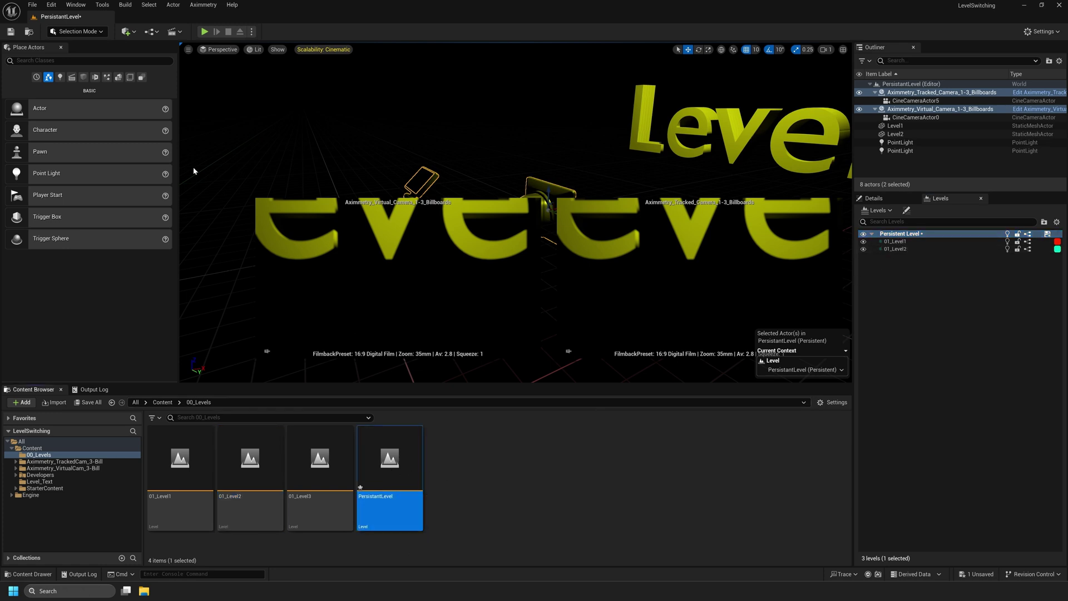
Step: In the project's Maps & Modes settings, set the Editor Startup Map to PersistantLevel
left_click(52, 5)
left_click(78, 137)
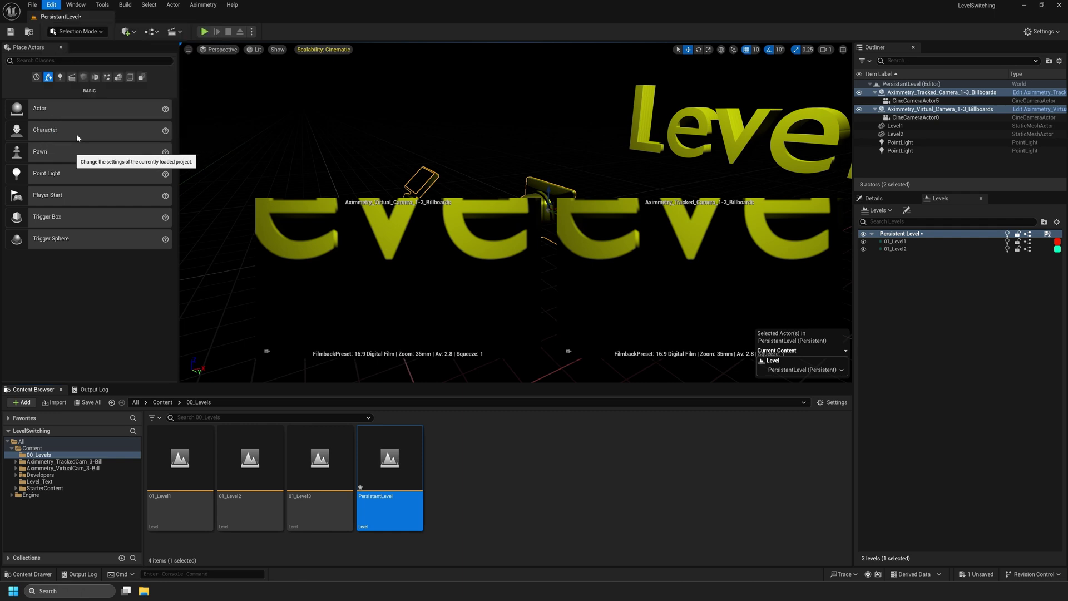
left_click(99, 189)
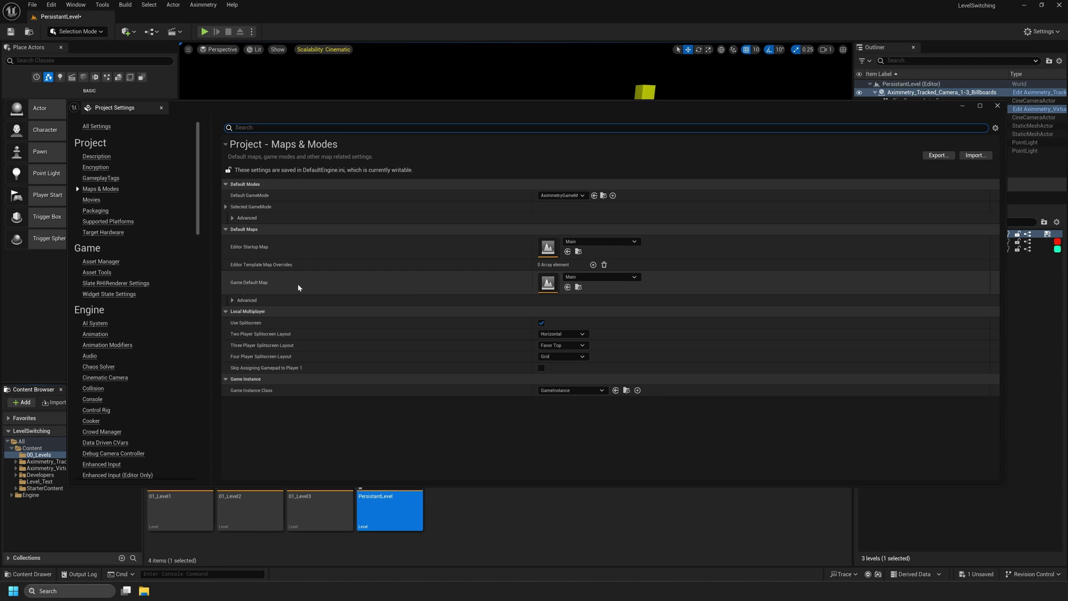
left_click(589, 243)
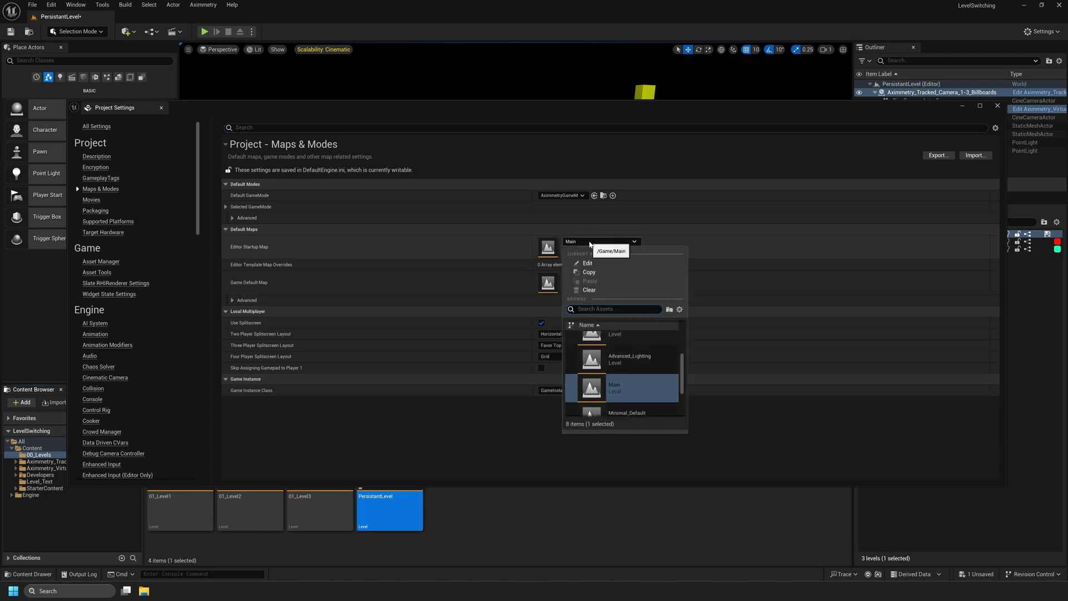
type("main")
left_click(637, 351)
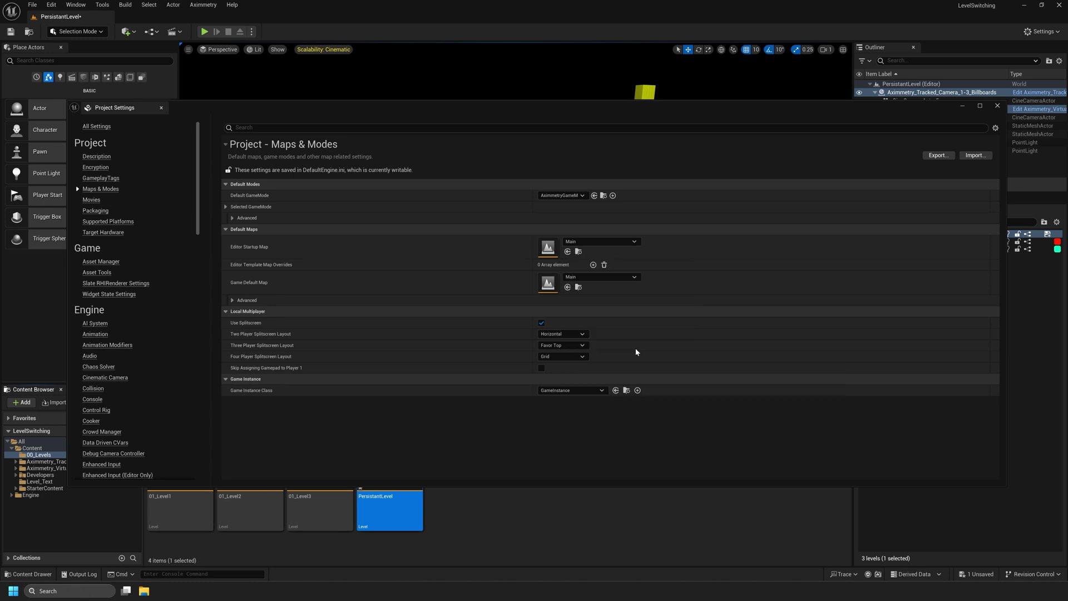
Step: Set the Game Default Map to PersistantLevel and close the Project Settings
left_click(599, 277)
type("pers")
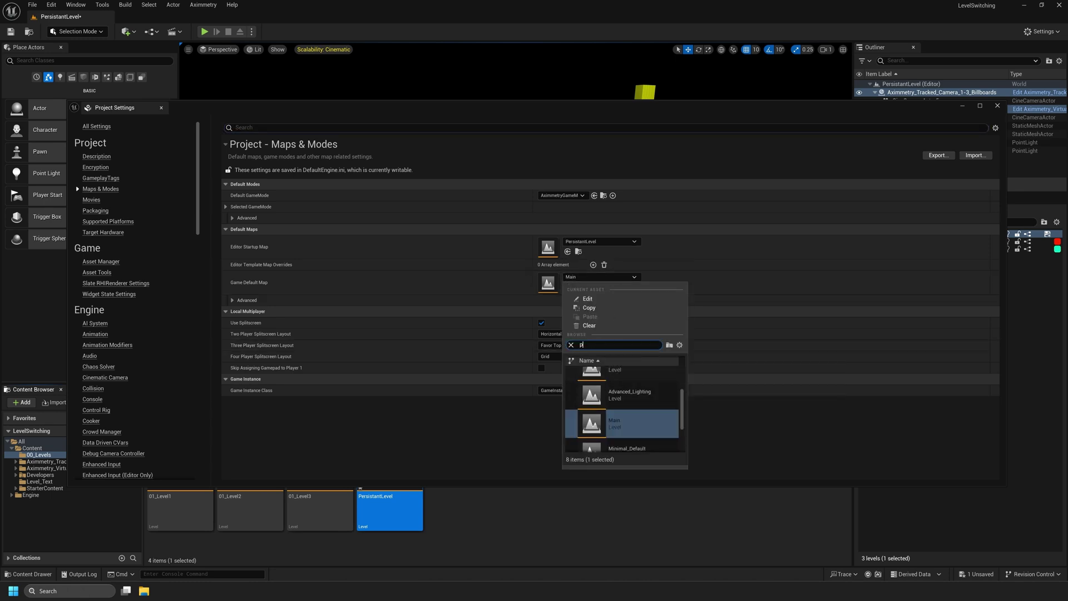
left_click(629, 381)
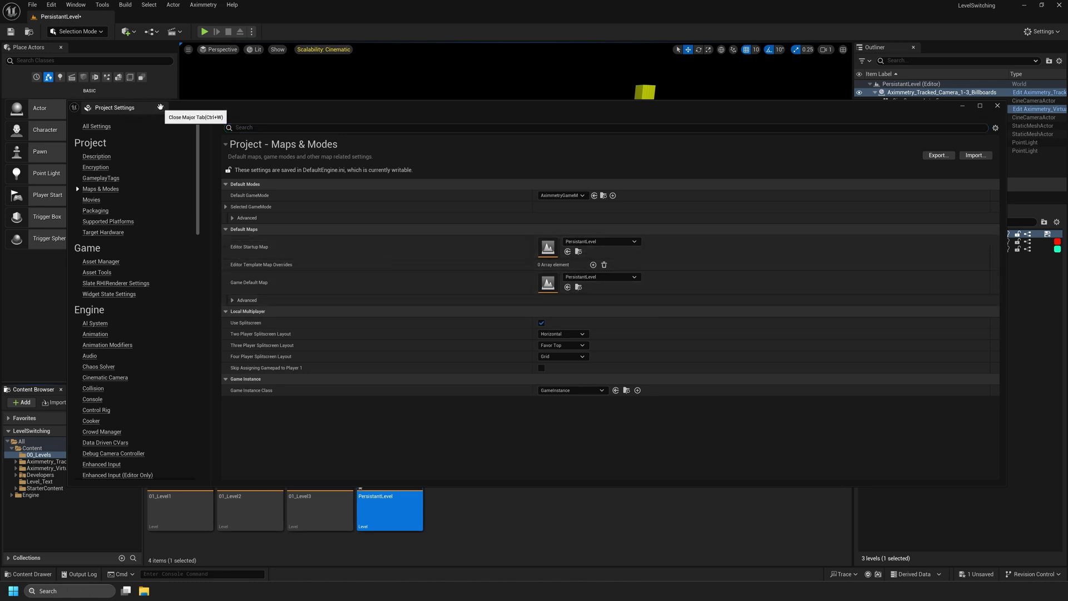
left_click(161, 108)
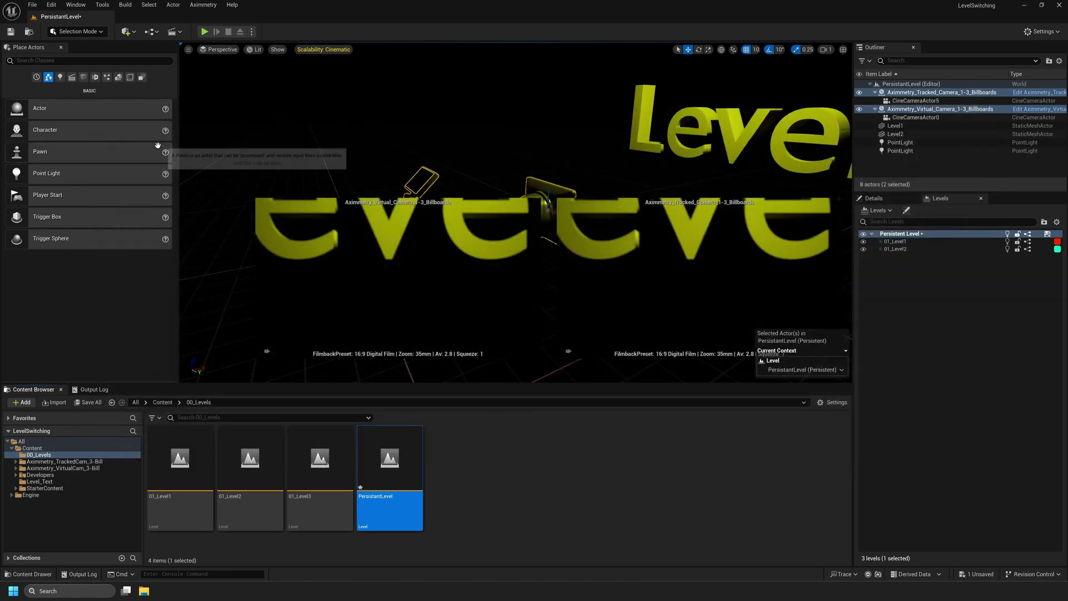
Step: Open the Level Blueprint of the Persistent Level and make room in its Event Graph
left_click(911, 234)
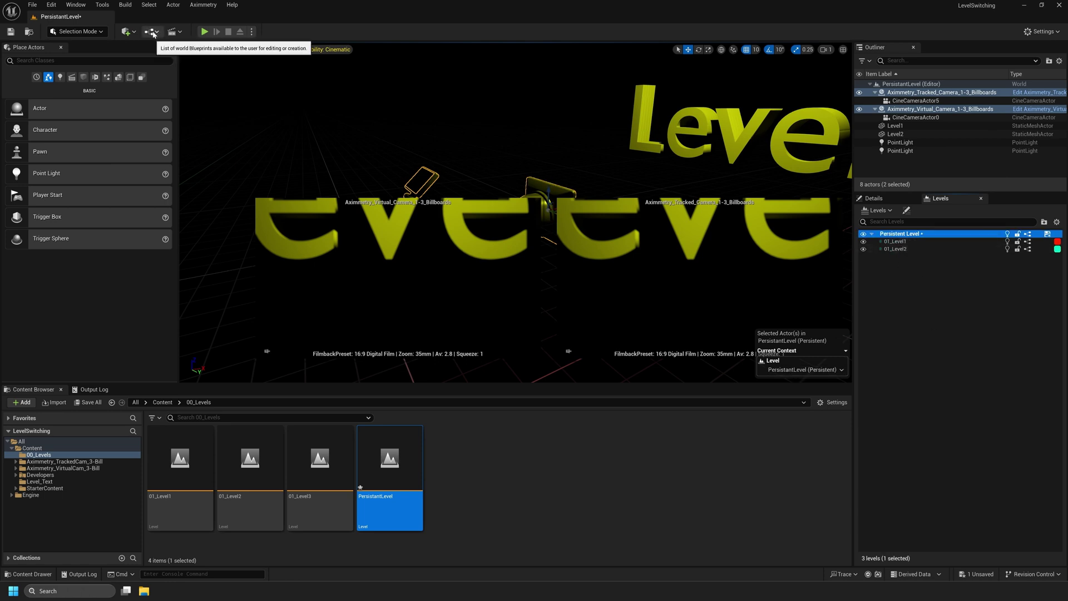
left_click(152, 32)
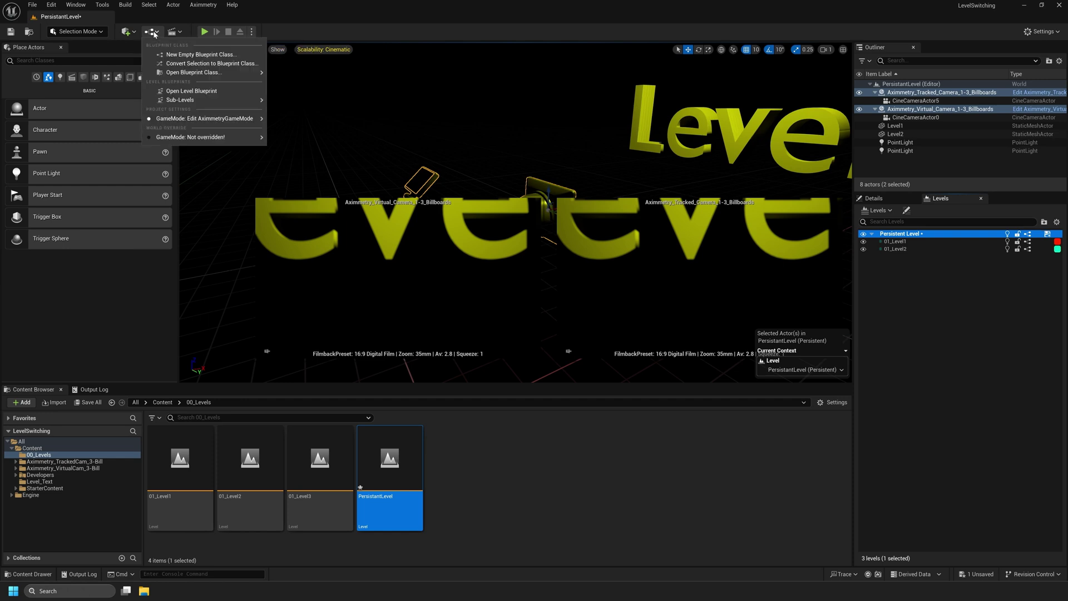
left_click(186, 92)
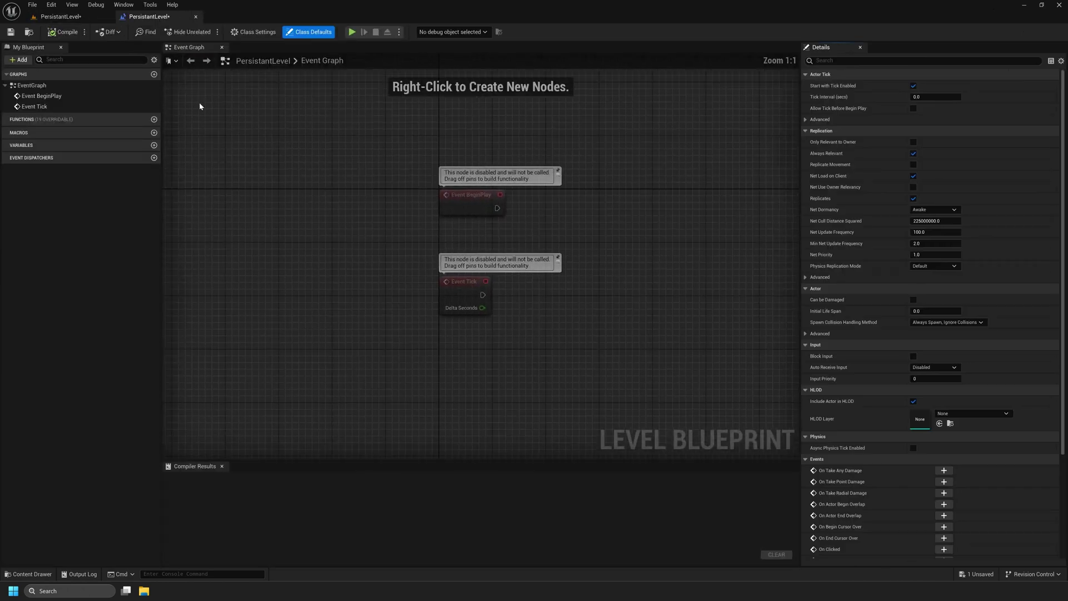
right_click_drag(586, 217, 425, 204)
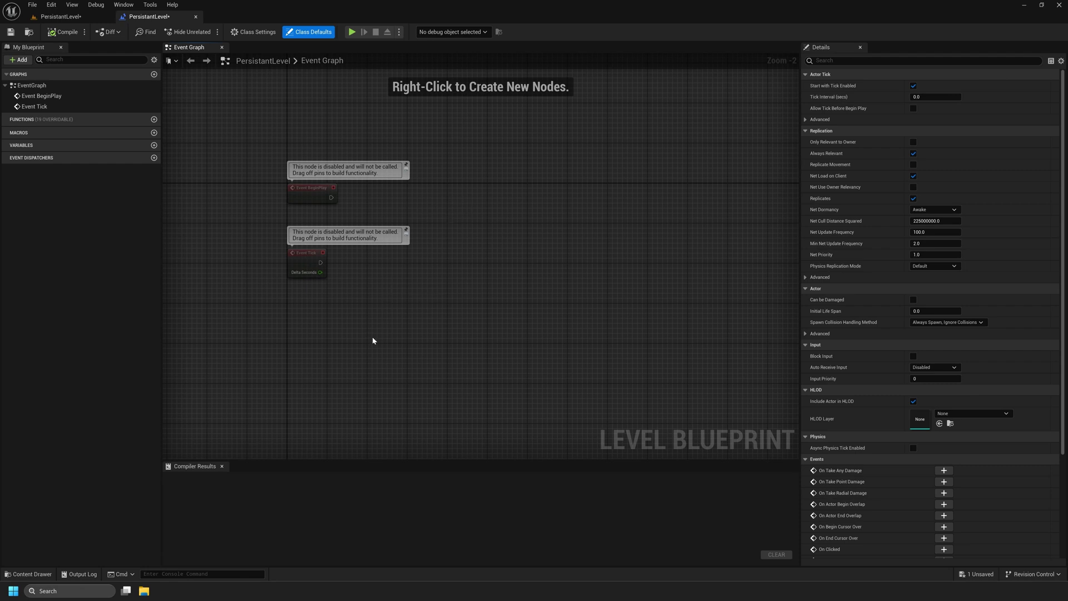
Step: Switch to the browser and review the Seamless Transition Blueprint and Switching Between More Than Two Levels sections of the Aximmetry article
left_click(309, 591)
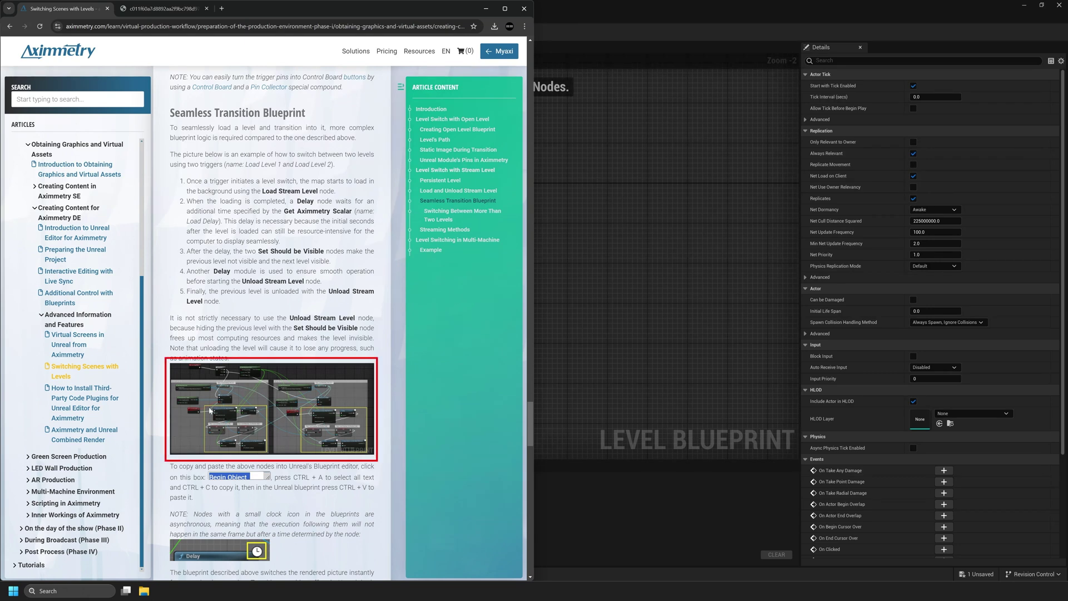
scroll(210, 411, "down", 1)
scroll(210, 411, "down", 7)
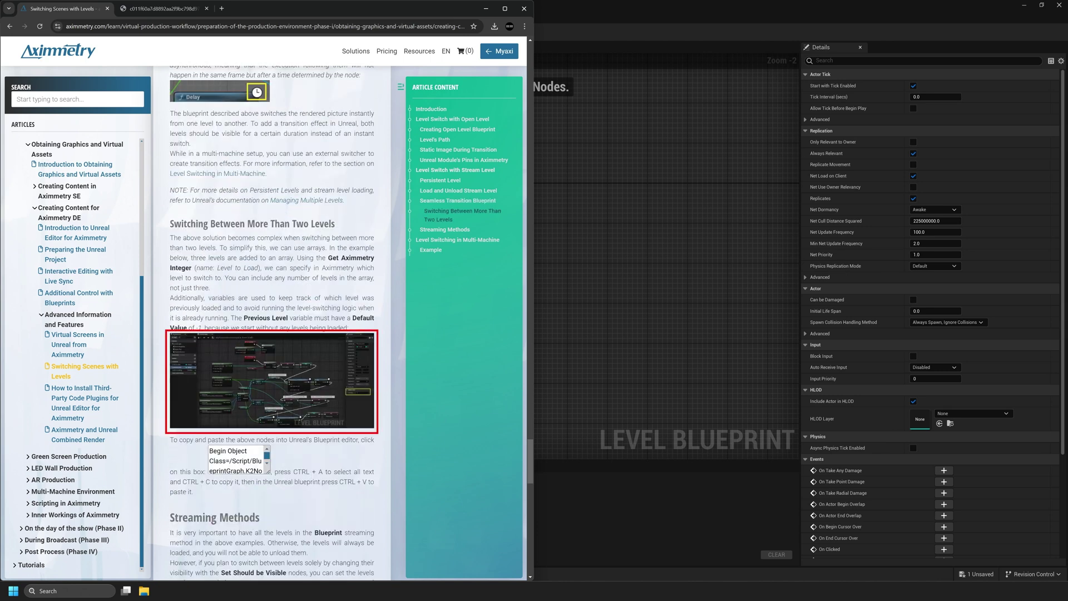
scroll(211, 411, "up", 8)
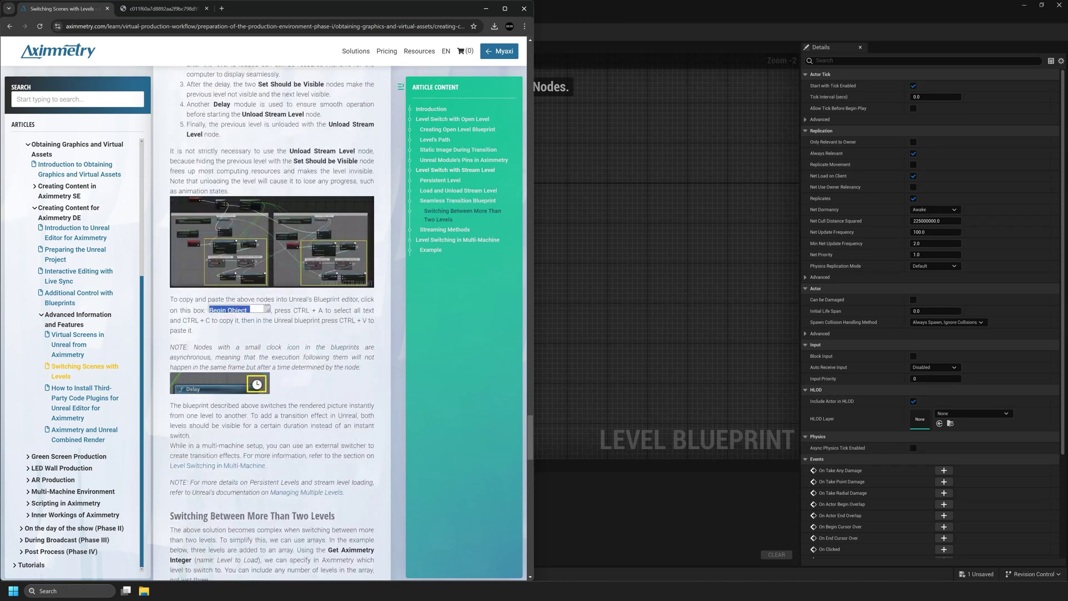
scroll(272, 322, "up", 1)
scroll(272, 323, "down", 1)
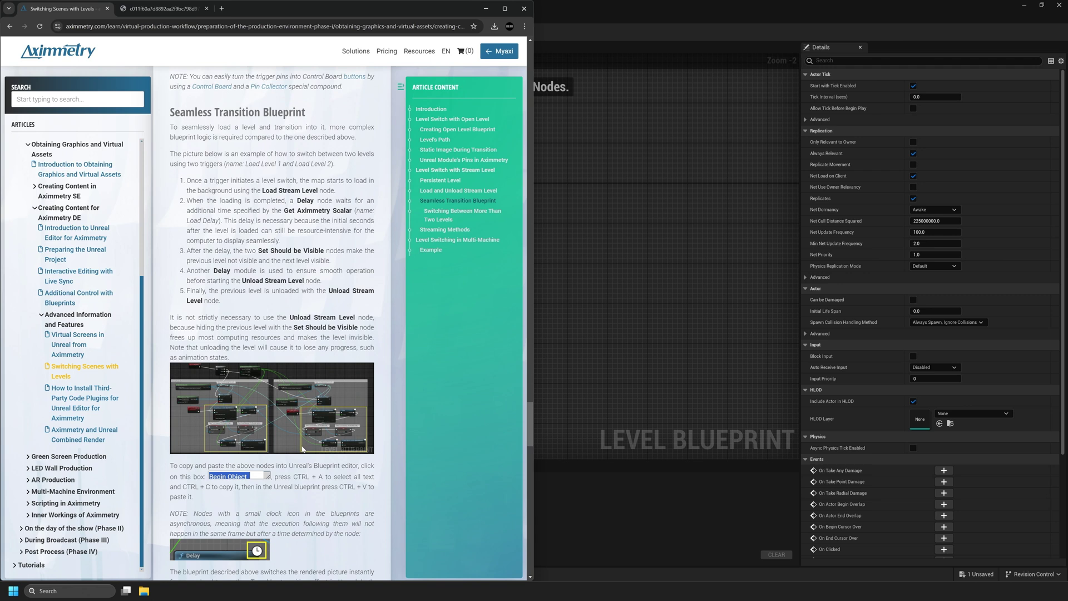
scroll(303, 448, "down", 8)
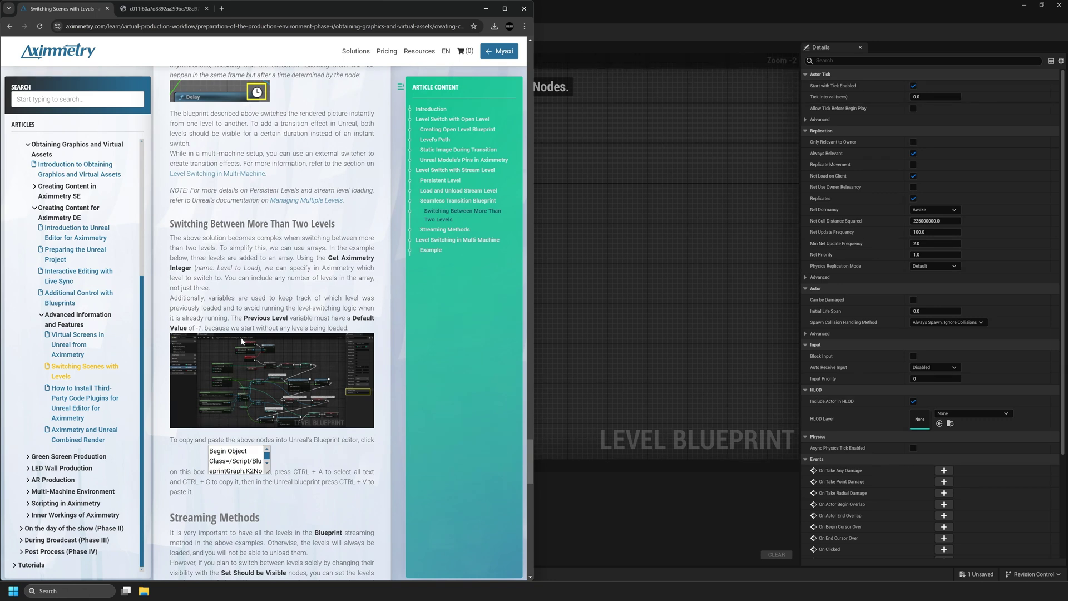
scroll(244, 396, "up", 9)
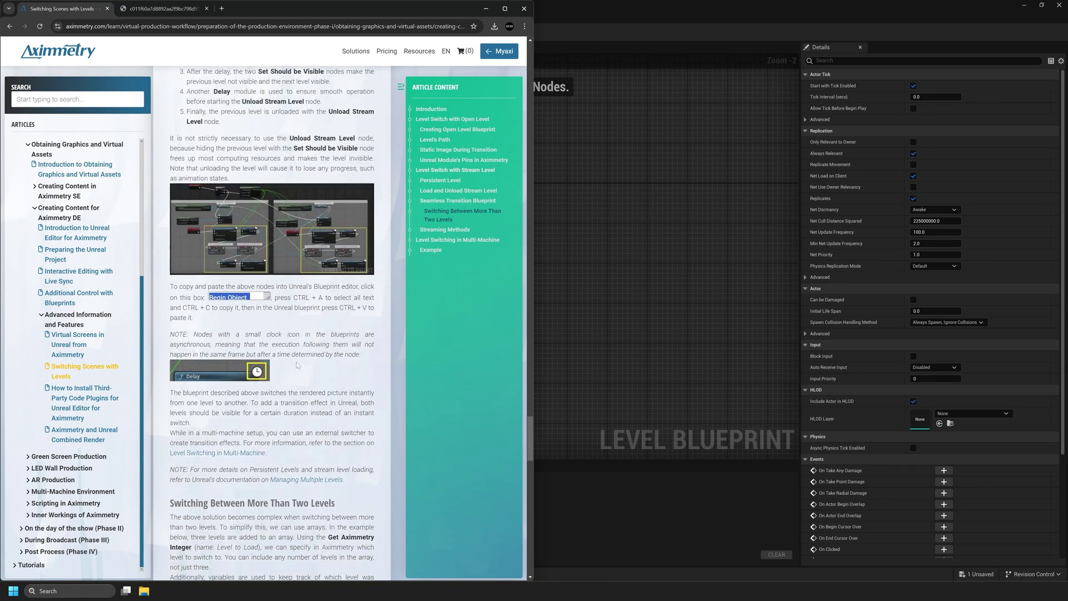
scroll(219, 458, "down", 1)
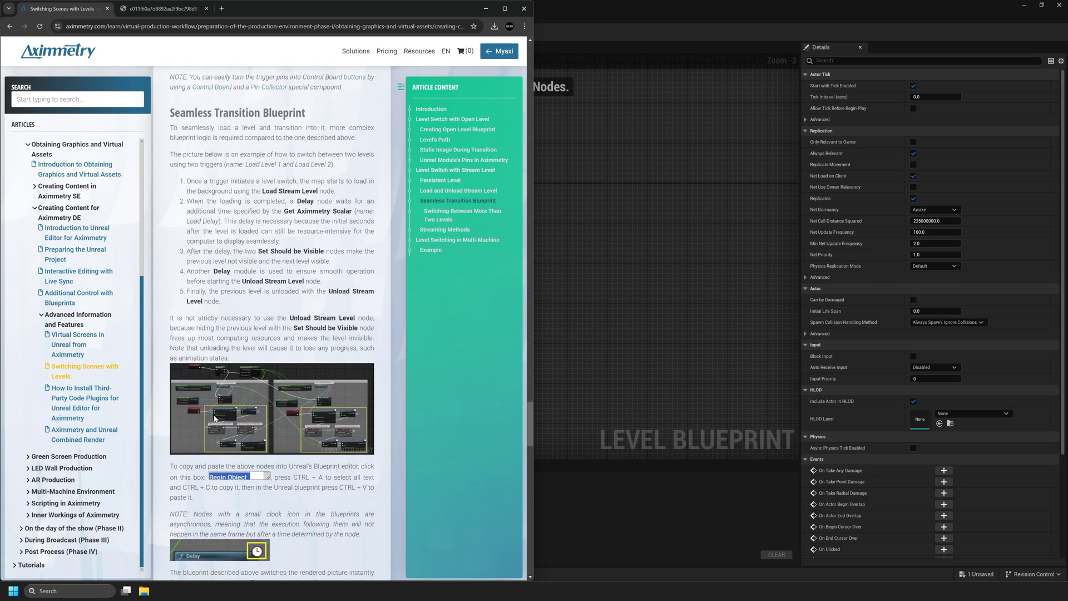
Step: Copy the Seamless Transition Blueprint node code from the article and paste it into the Level Blueprint's Event Graph in Unreal Editor
scroll(246, 425, "down", 1)
left_click(239, 434)
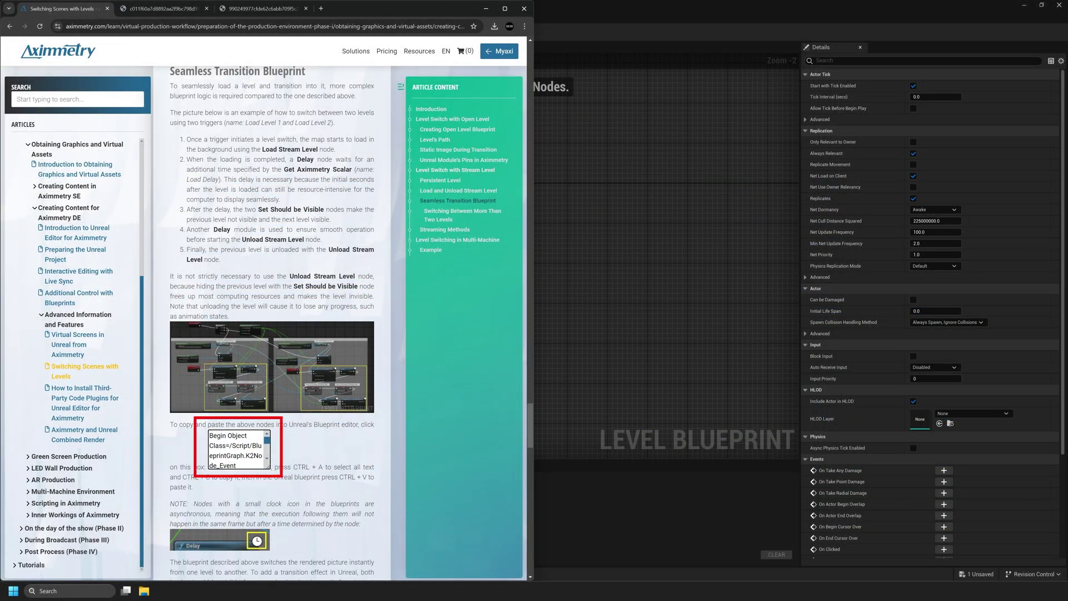
key("ctrl+a")
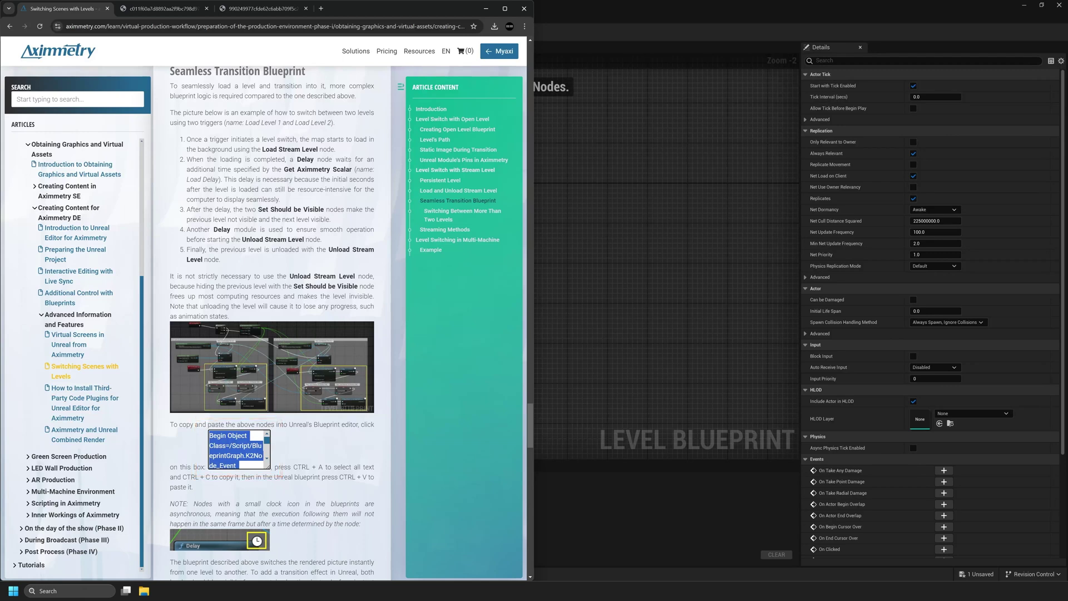
left_click(486, 8)
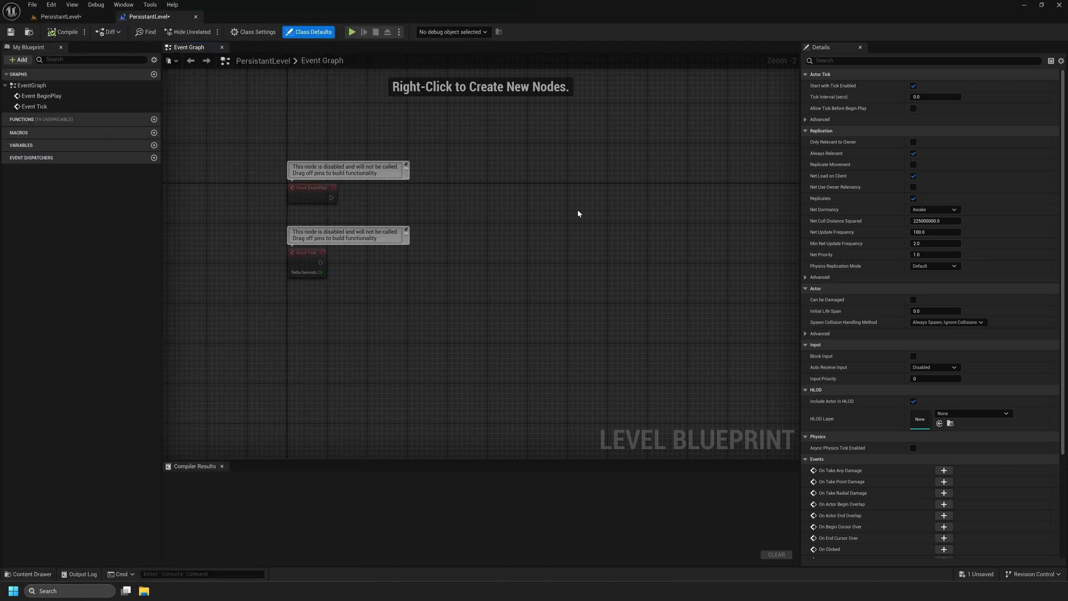
key("ctrl+v")
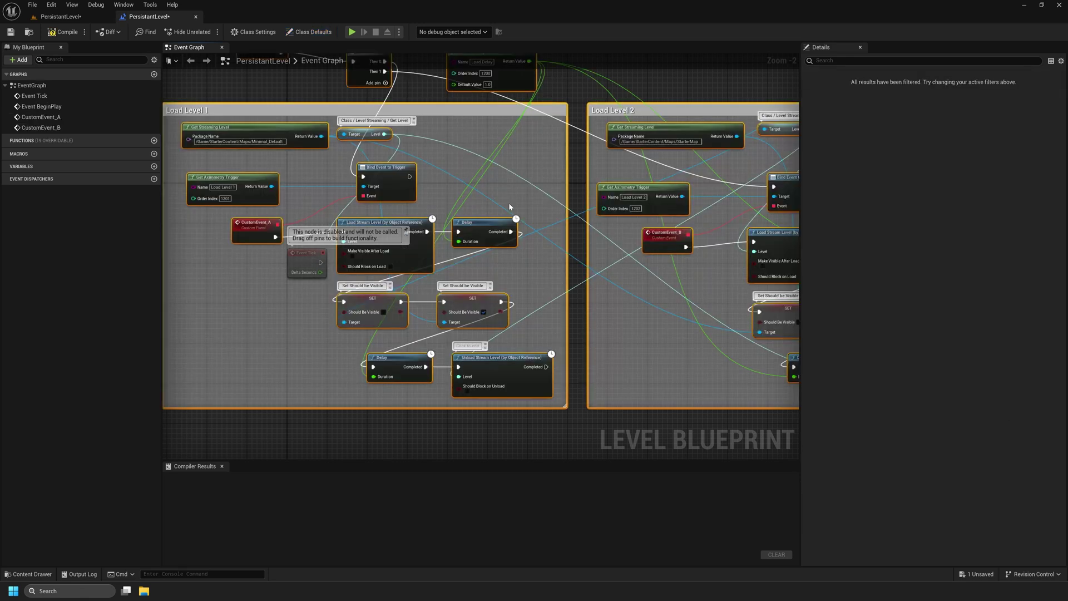
Step: Examine the pasted BeginPlay, Sequence and Get Aximmetry Scalar nodes and the Get Streaming Level nodes in the Load Level 1 and Load Level 2 groups
scroll(509, 202, "down", 3)
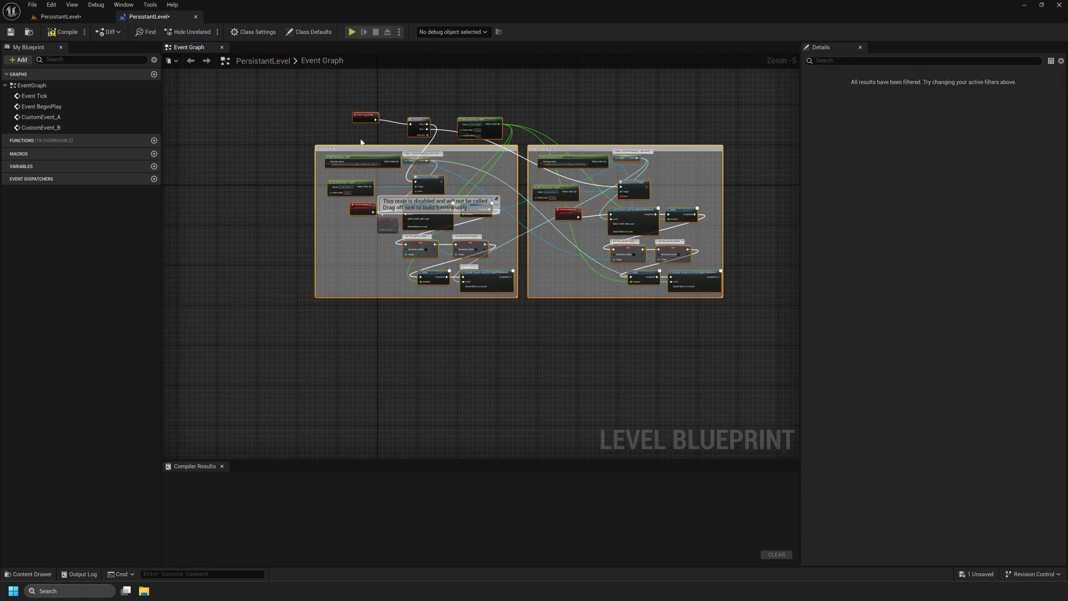
scroll(355, 140, "up", 2)
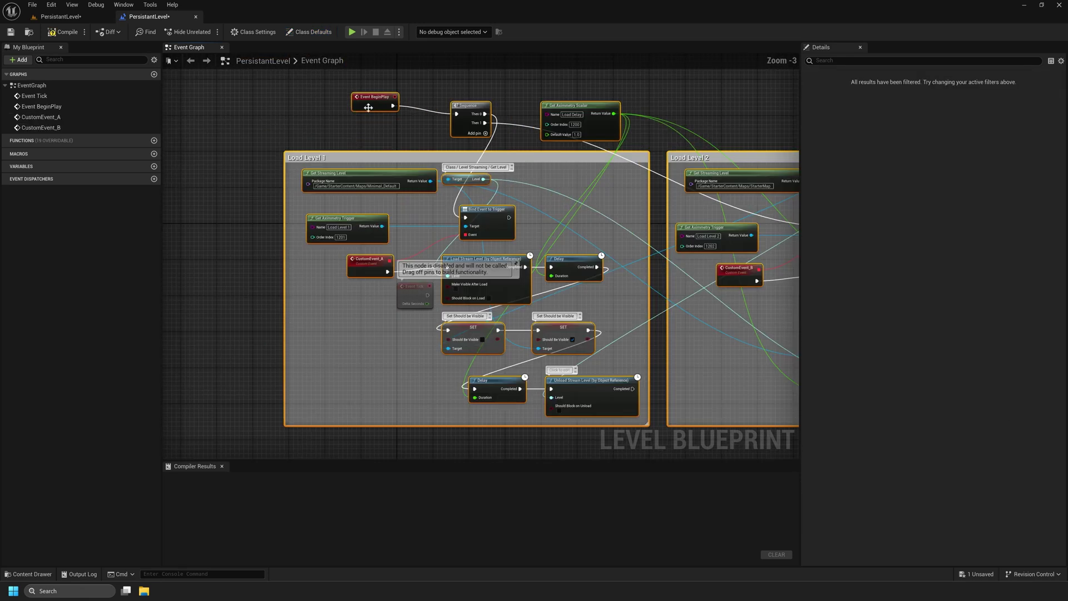
left_click_drag(393, 106, 457, 113)
left_click(472, 109)
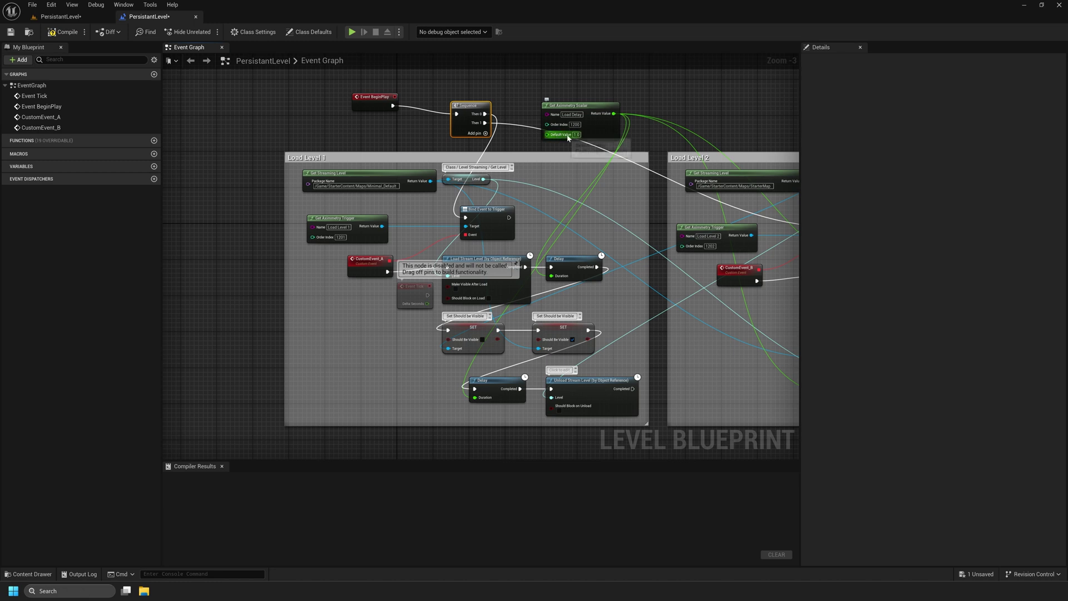
right_click_drag(511, 105, 413, 106)
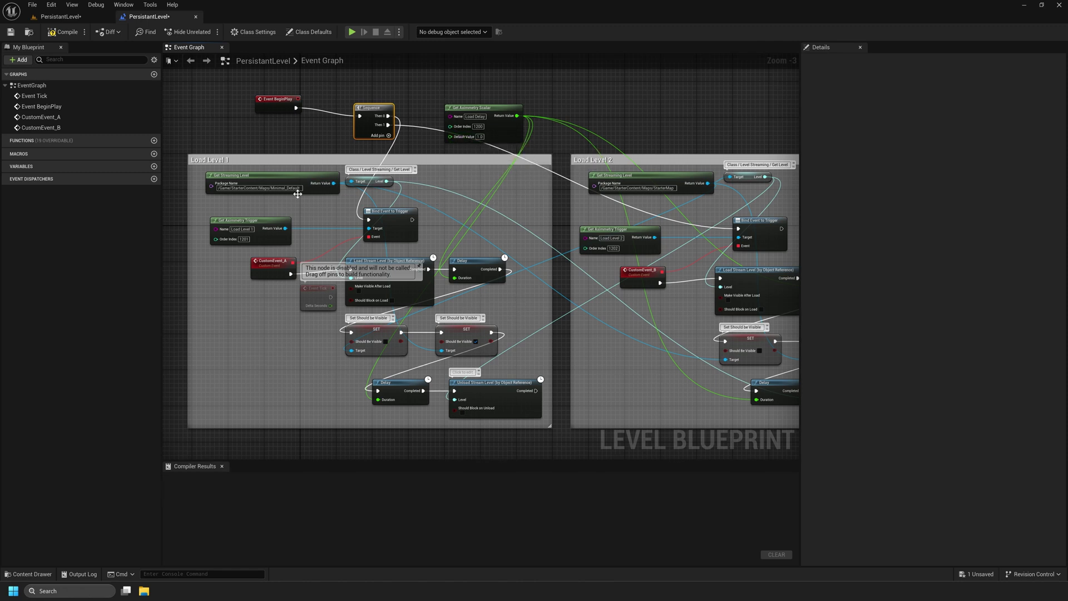
scroll(495, 171, "down", 1)
right_click_drag(551, 281, 474, 277)
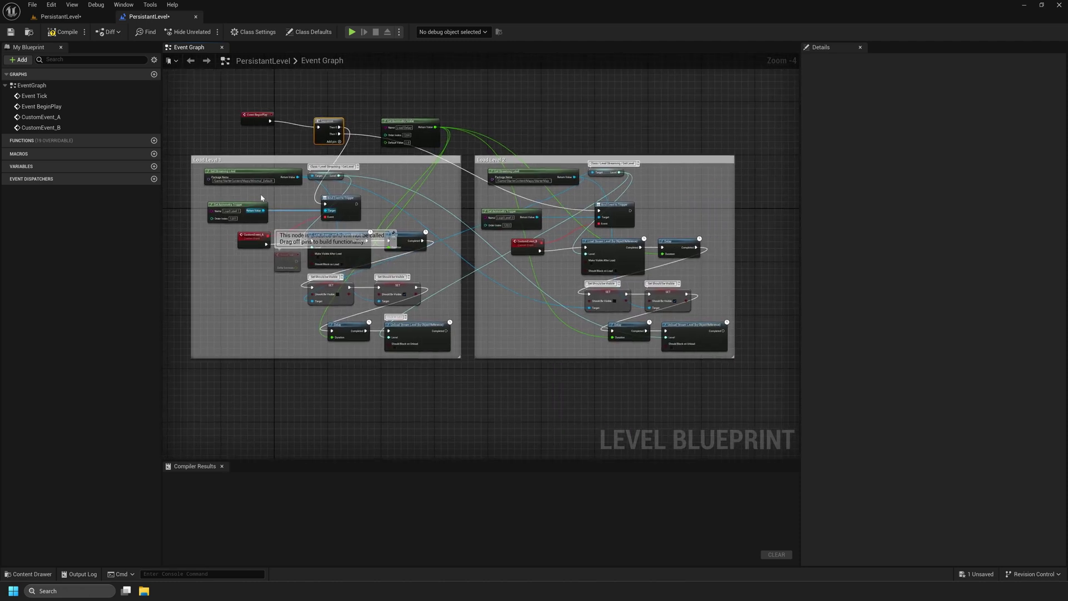
left_click(248, 172)
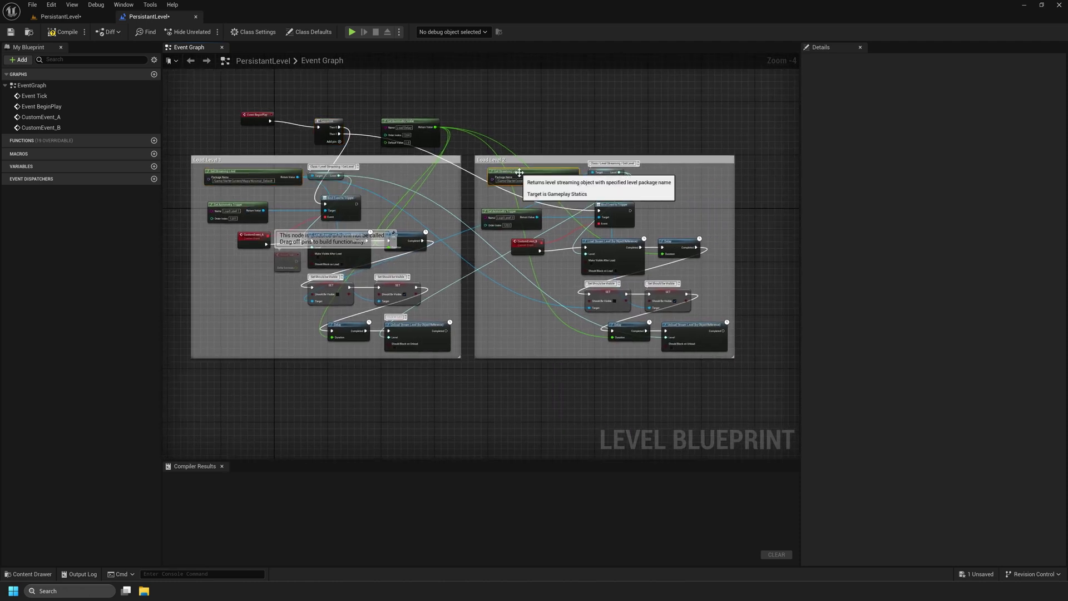
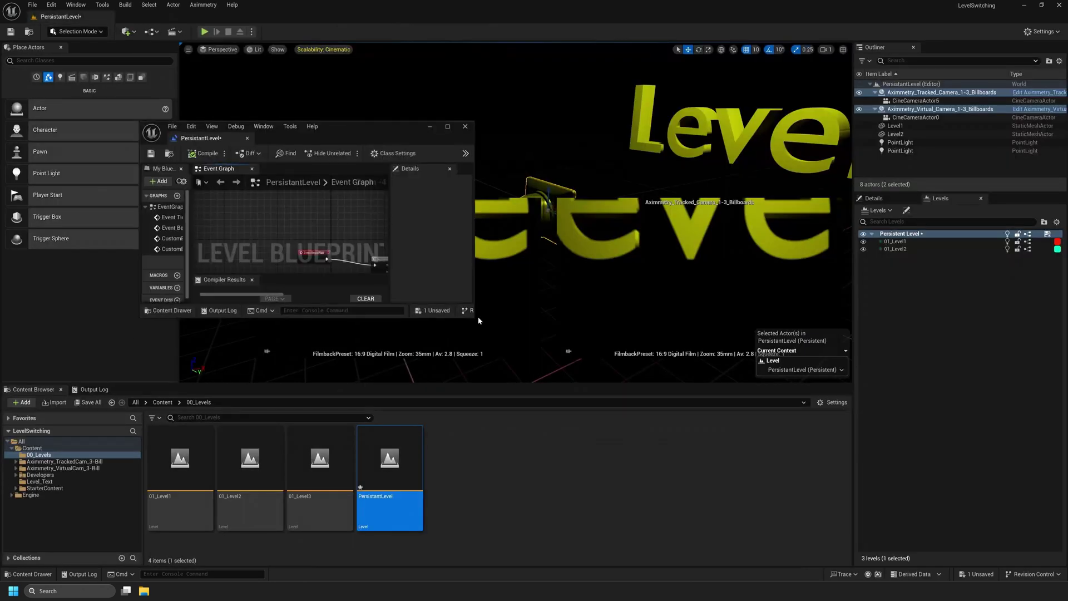
Step: Add a Get Streaming Level node for the 01_Level1 sublevel to the Load Level 1 group of the Event Graph
left_click_drag(474, 317, 862, 470)
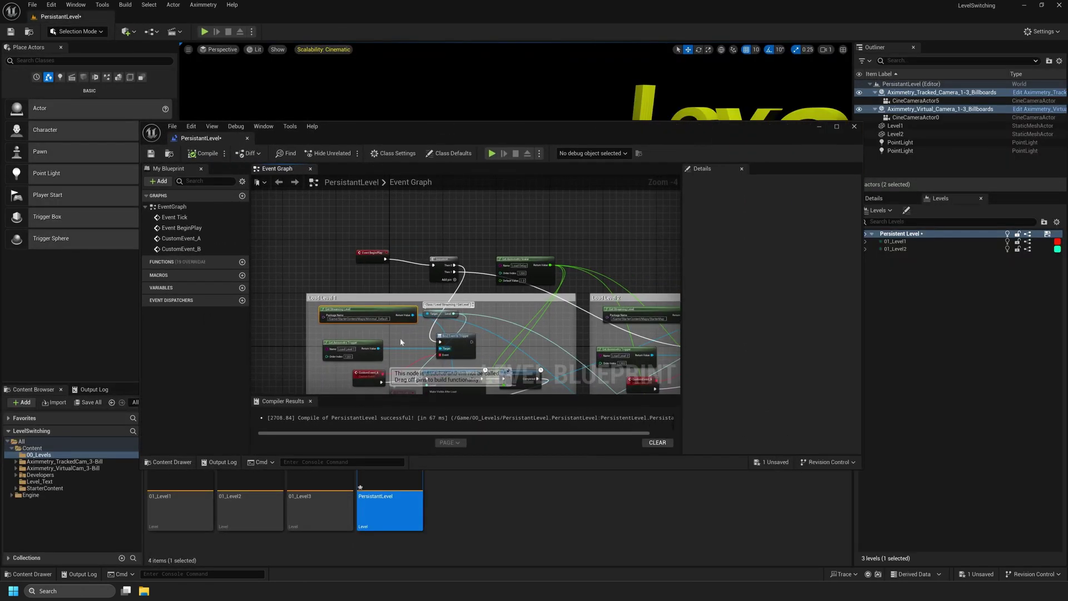
right_click_drag(442, 202, 372, 111)
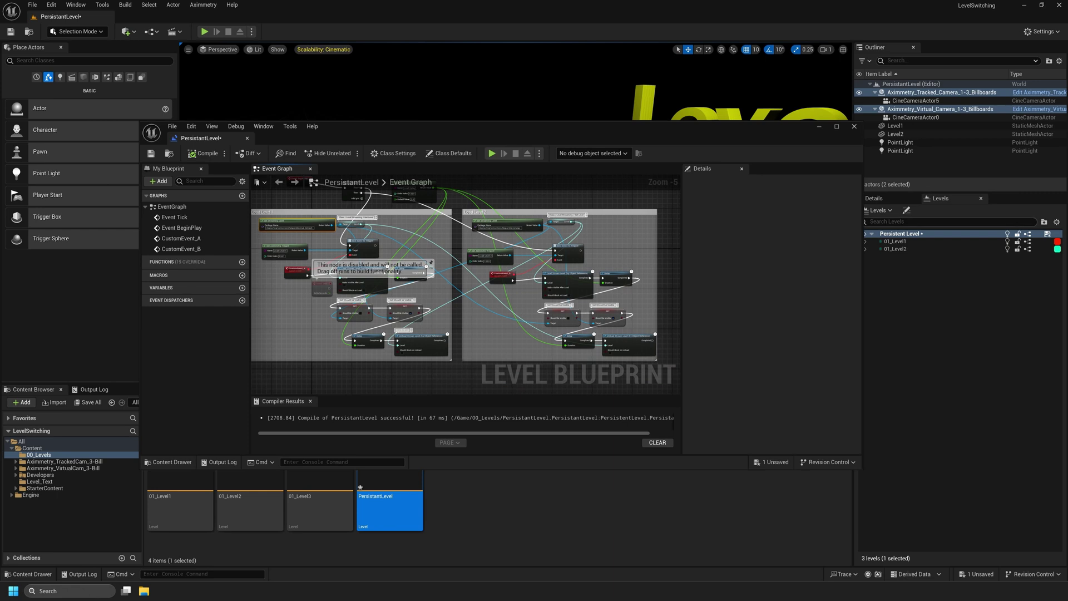
left_click(901, 242)
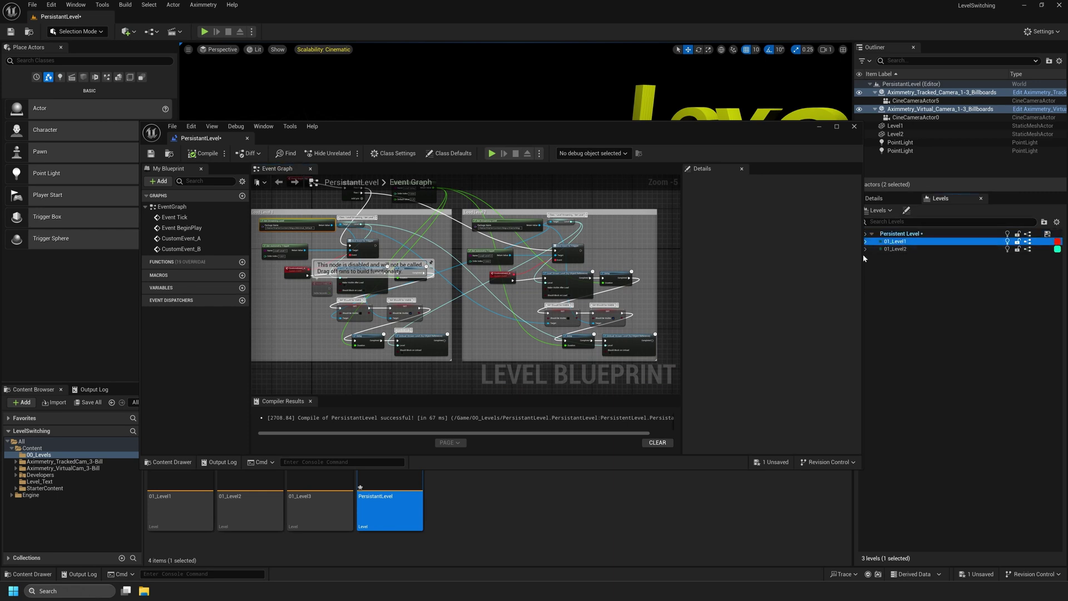
left_click_drag(899, 241, 266, 296)
scroll(304, 308, "up", 1)
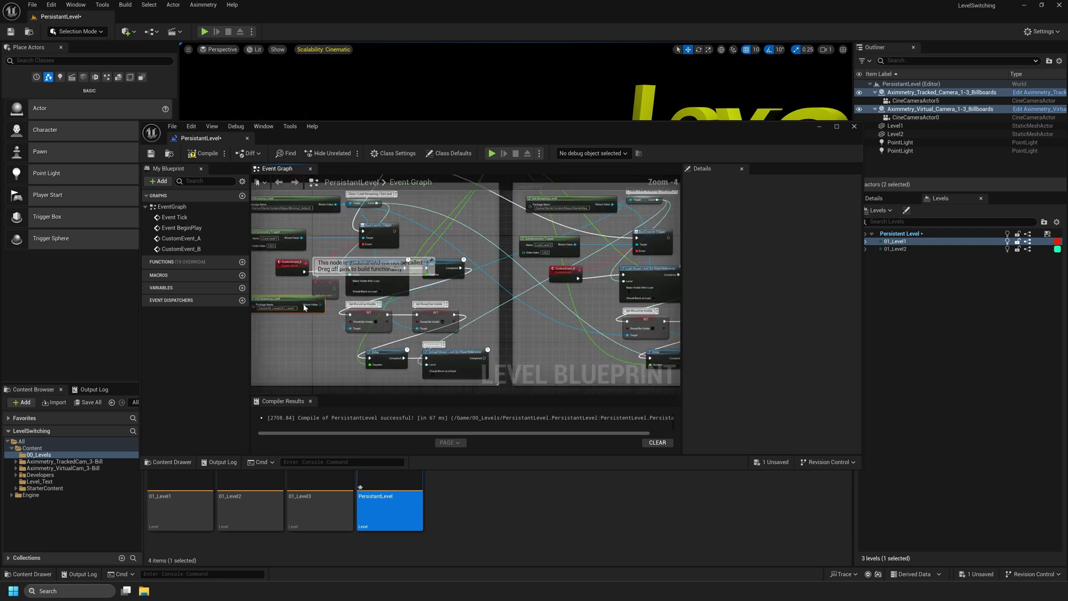
Step: Dock the Level Blueprint in the main editor window and spread out the two Get Streaming Level nodes at Load Level 1 for rewiring
left_click_drag(229, 139, 148, 15)
scroll(228, 190, "up", 1)
right_click_drag(239, 223, 352, 297)
left_click_drag(352, 297, 330, 140)
left_click(336, 161)
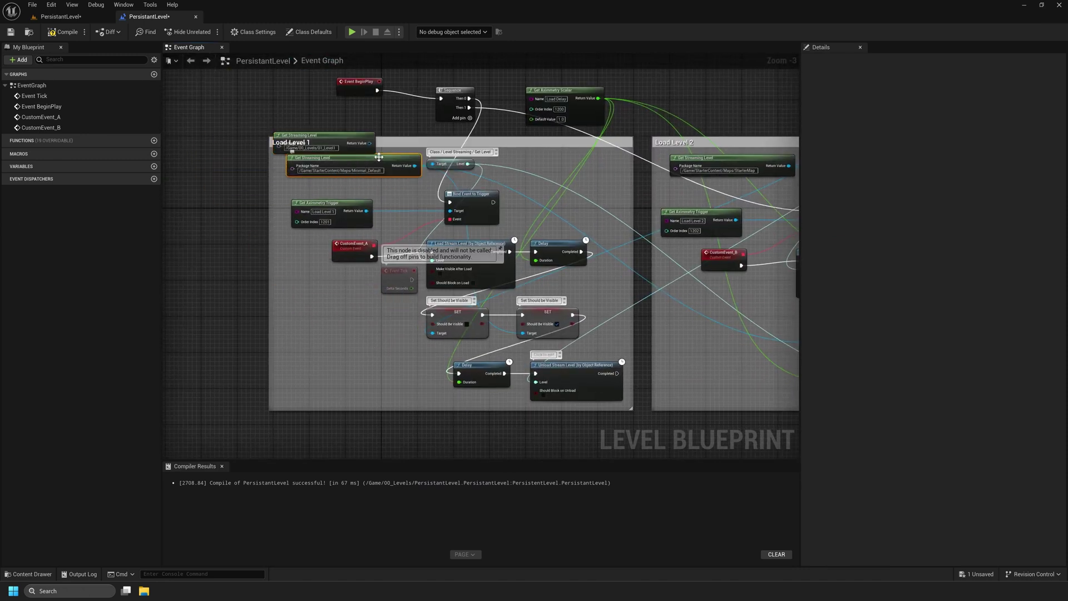
left_click_drag(326, 146, 241, 139)
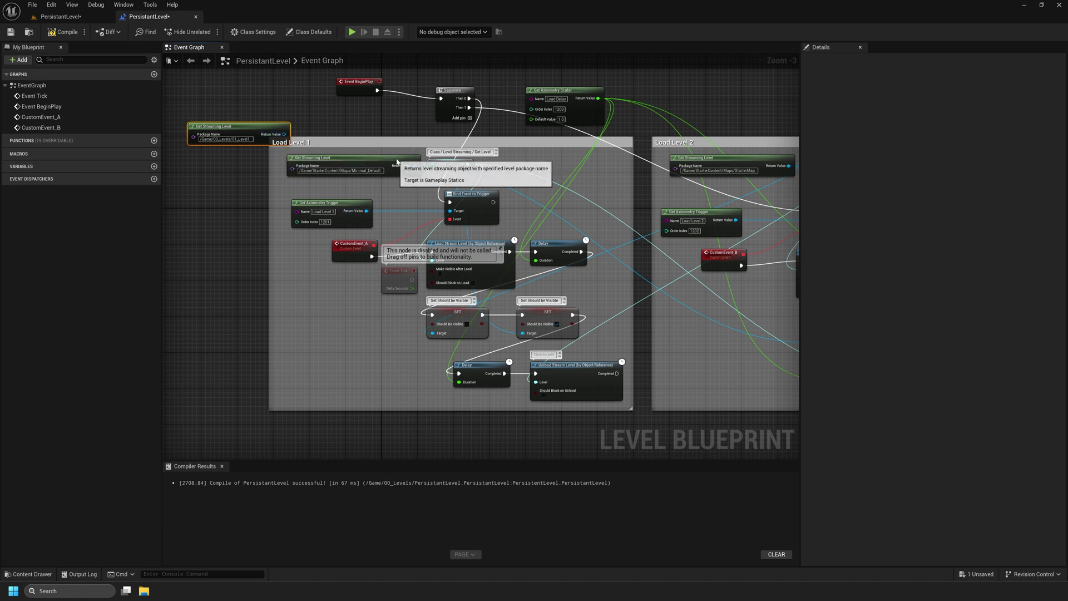
left_click_drag(415, 170, 378, 170)
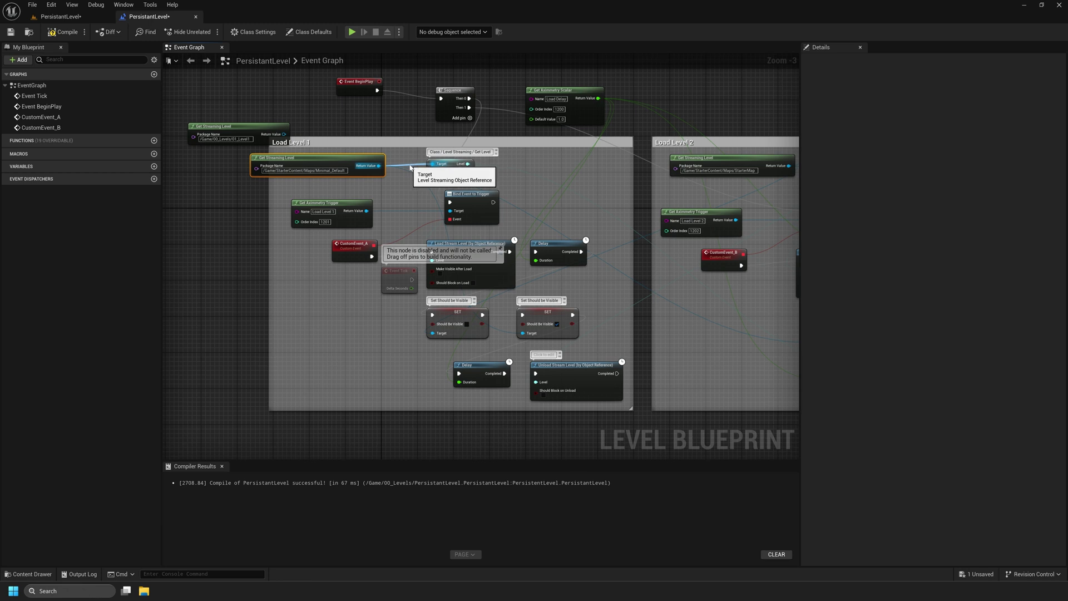
Step: Rewire the Get Level and Set Should Be Visible targets to the 01_Level1 node and put it in place of the Minimal_Default node
left_click_drag(280, 135, 433, 163)
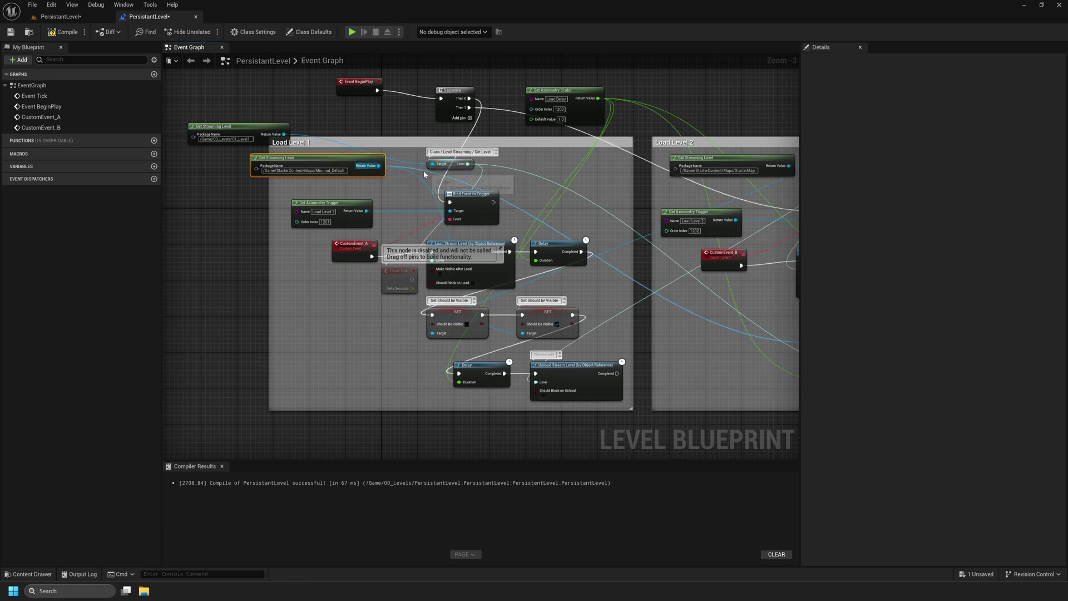
scroll(682, 328, "down", 1)
right_click_drag(682, 328, 626, 321)
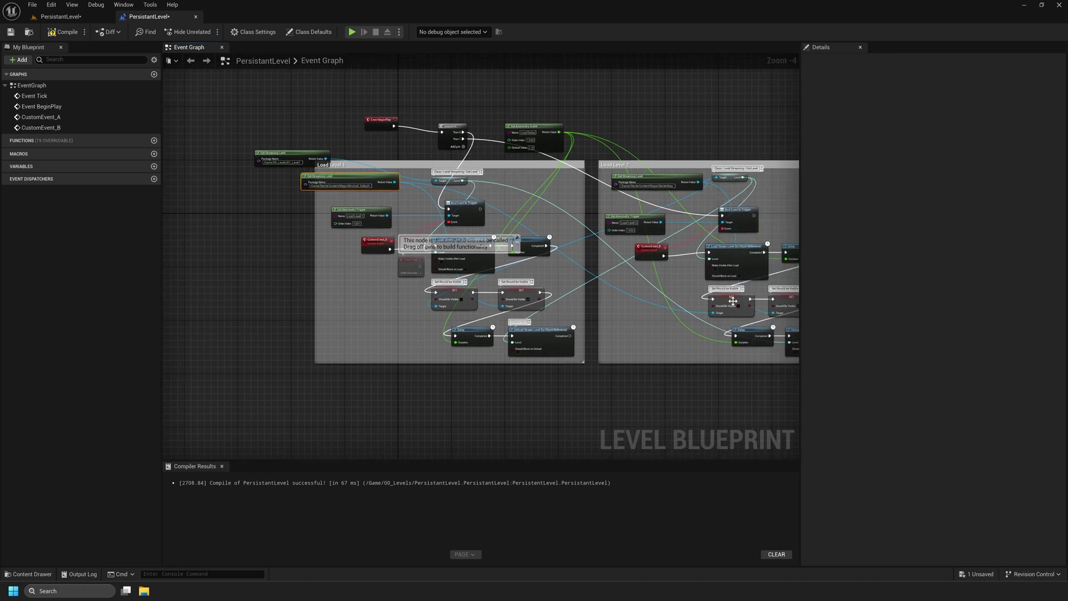
left_click(744, 309)
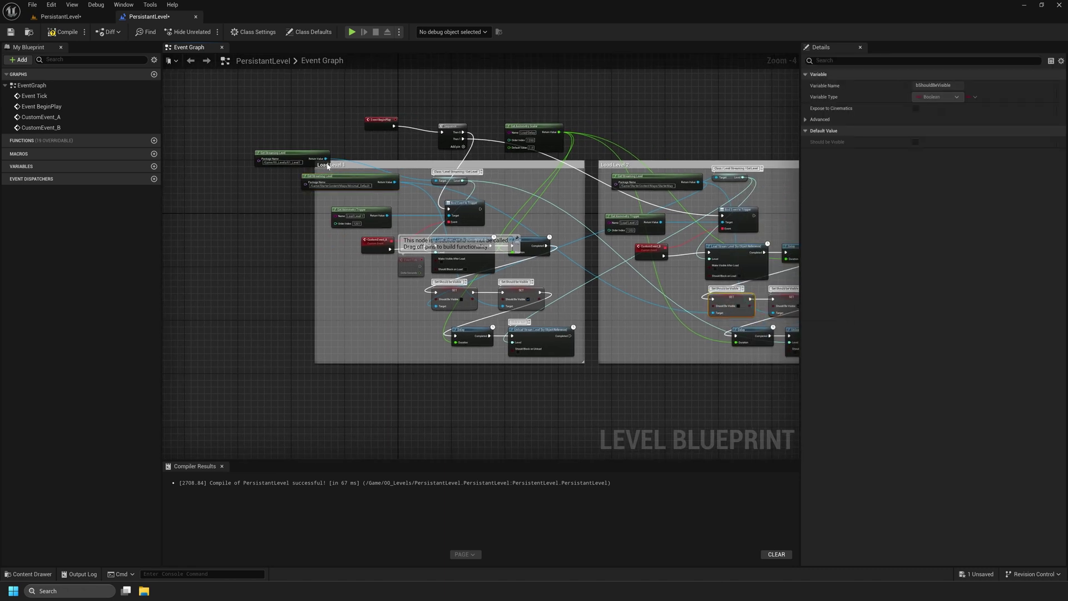
left_click_drag(326, 159, 714, 313)
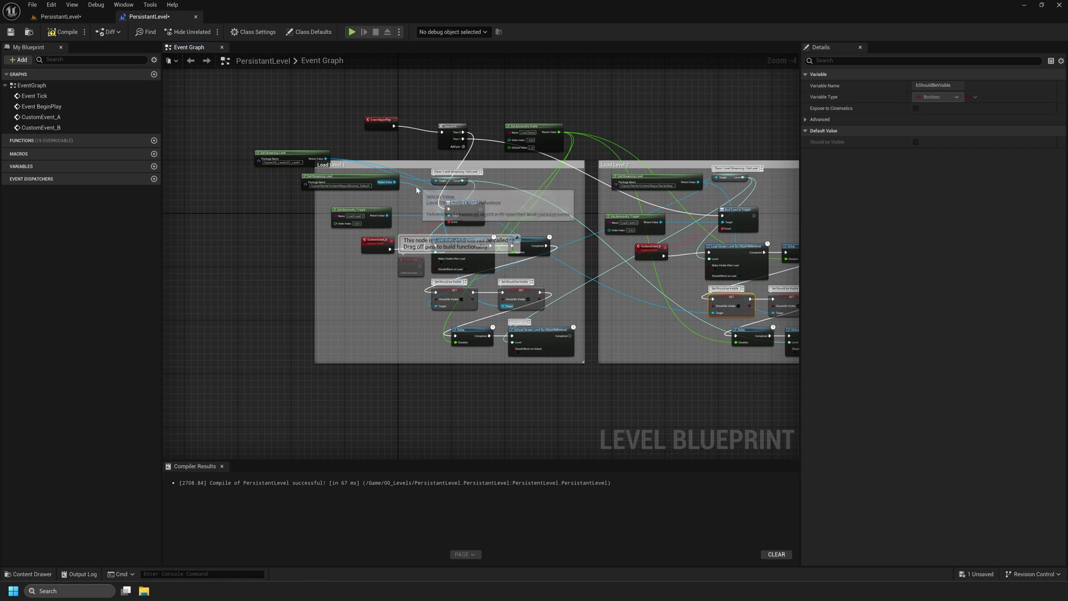
left_click(506, 292)
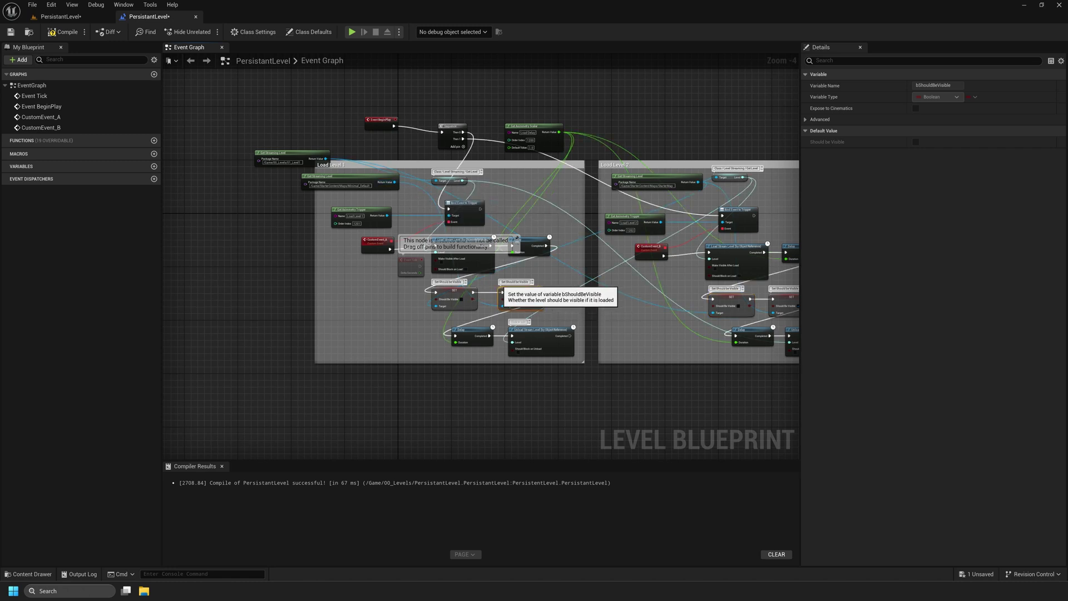
left_click_drag(325, 159, 504, 308)
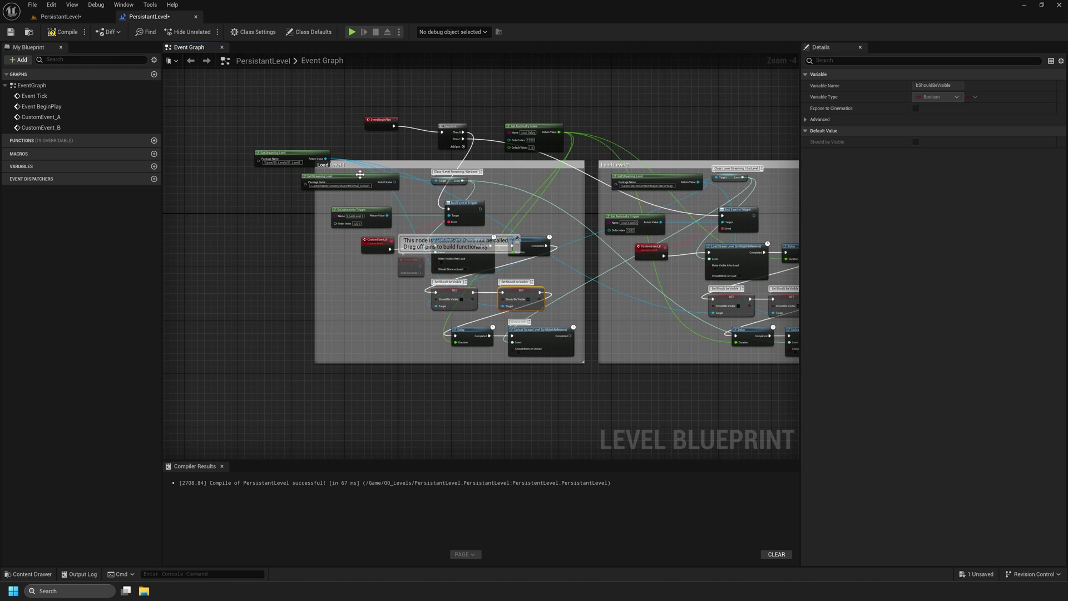
left_click_drag(373, 183, 241, 205)
left_click_drag(312, 163, 388, 192)
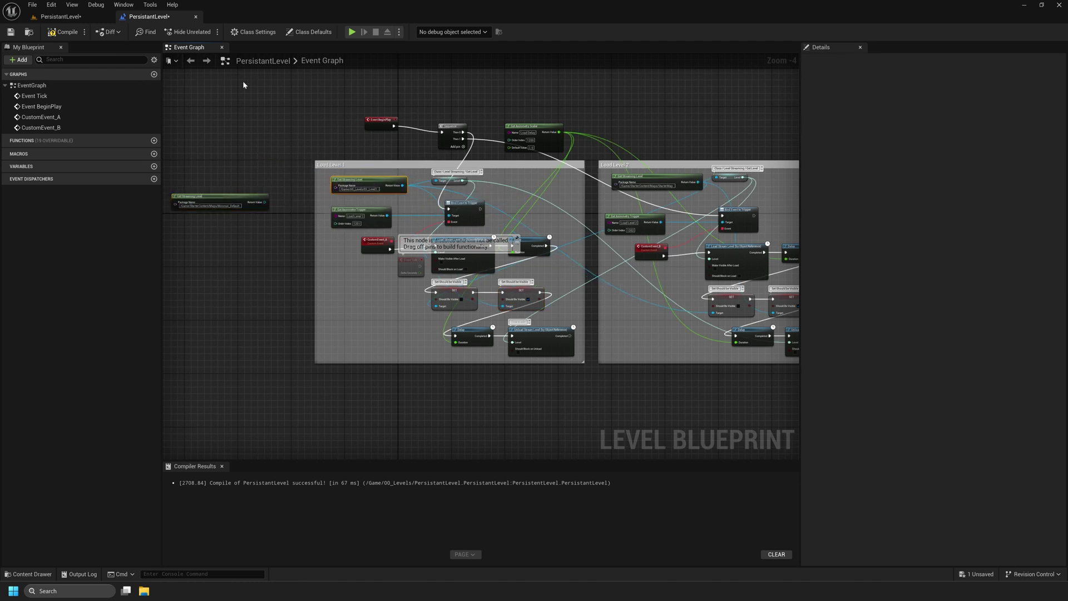
Step: Float the Level Blueprint window and add a Get Streaming Level node for the 01_Level2 sublevel to the Load Level 2 group
double_click(150, 22)
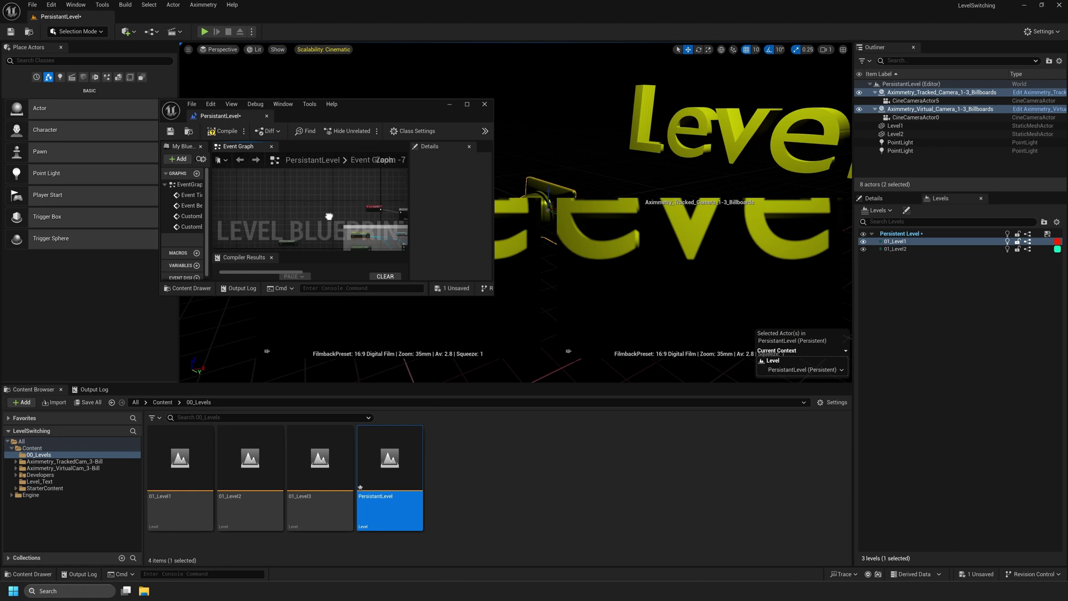
left_click_drag(489, 297, 797, 470)
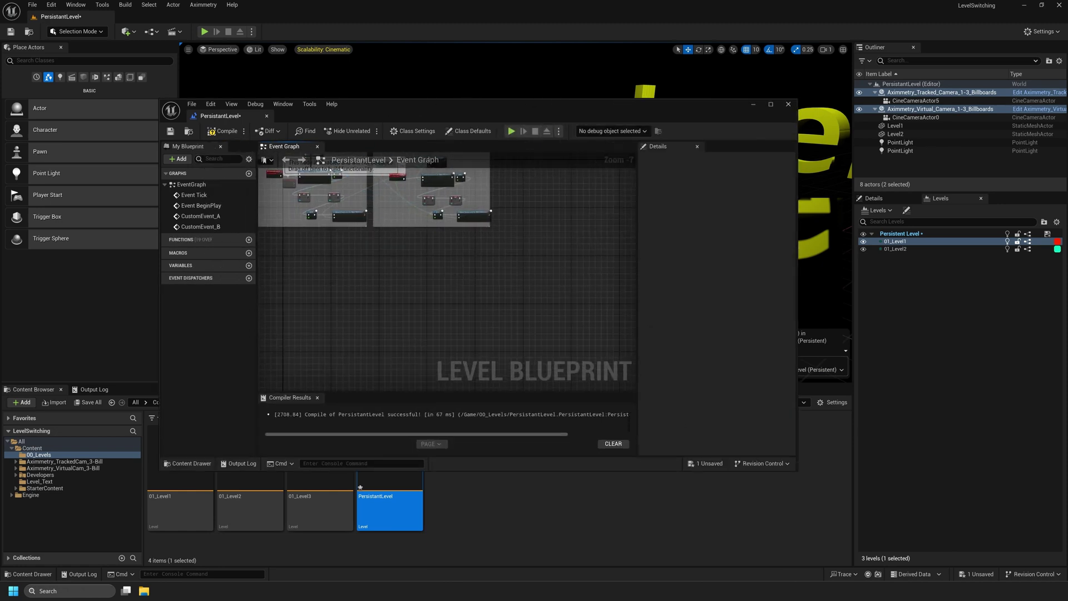
scroll(450, 284, "up", 2)
double_click(902, 250)
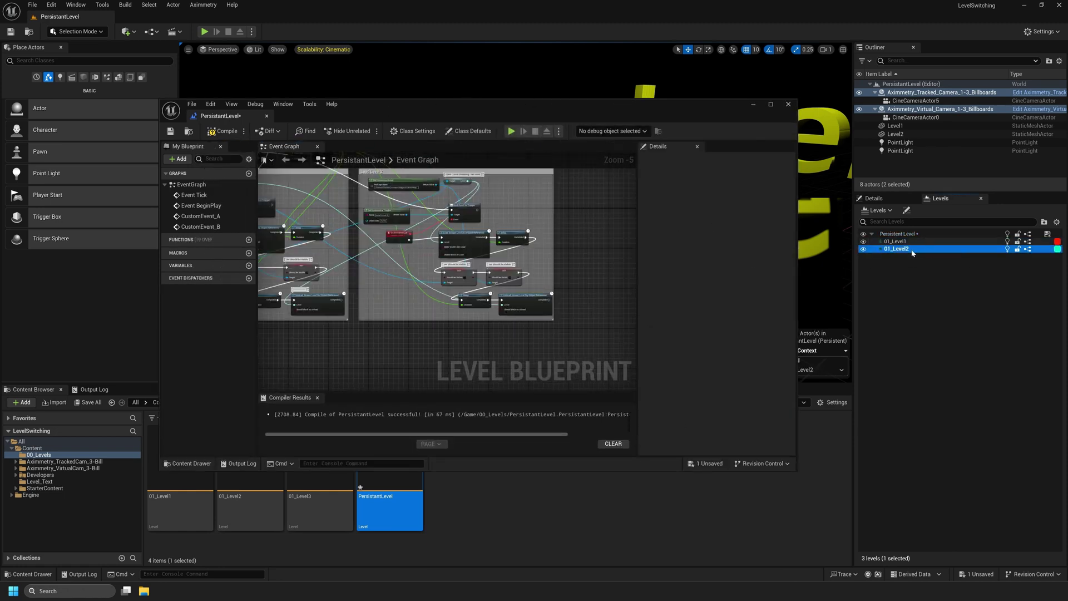
left_click_drag(486, 199, 484, 181)
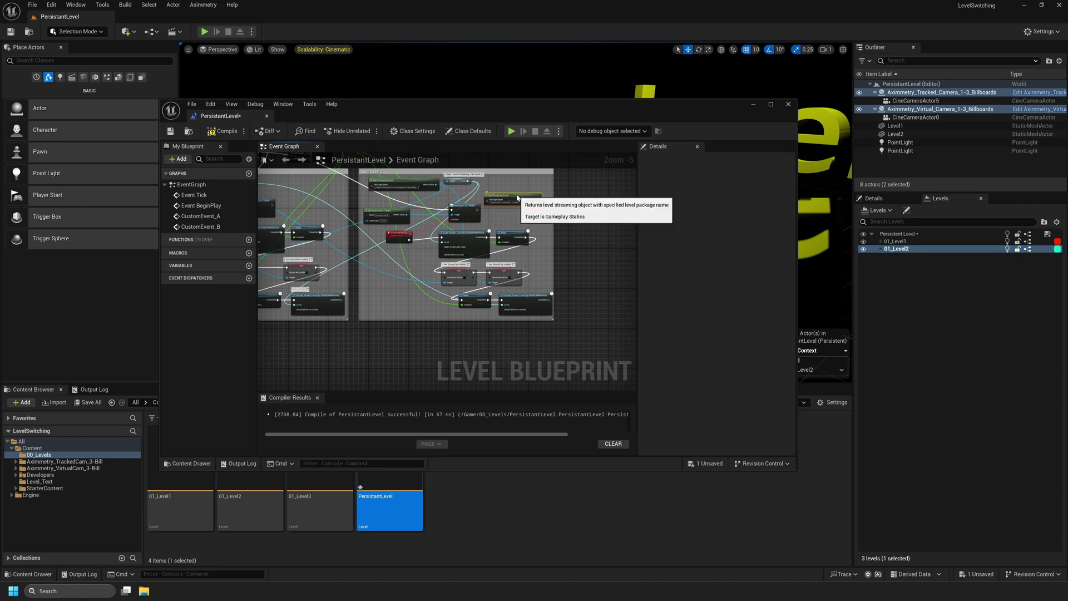
left_click(893, 243)
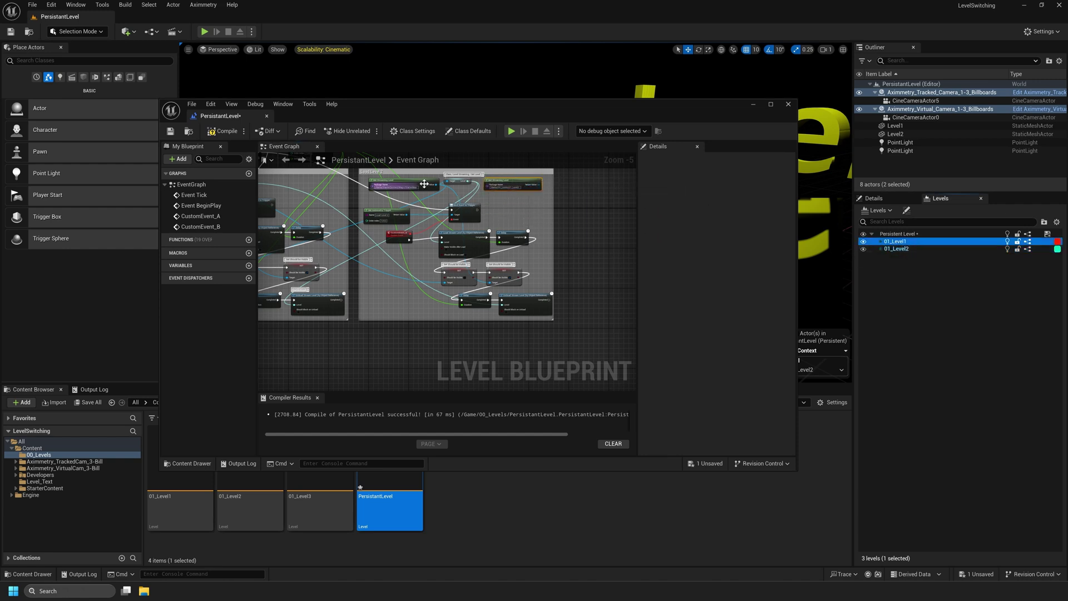
Step: Redock the Level Blueprint, rewire the Load Level 2 connections to the 01_Level2 node and put it in place of the StarterMap node
left_click_drag(305, 125, 167, 20)
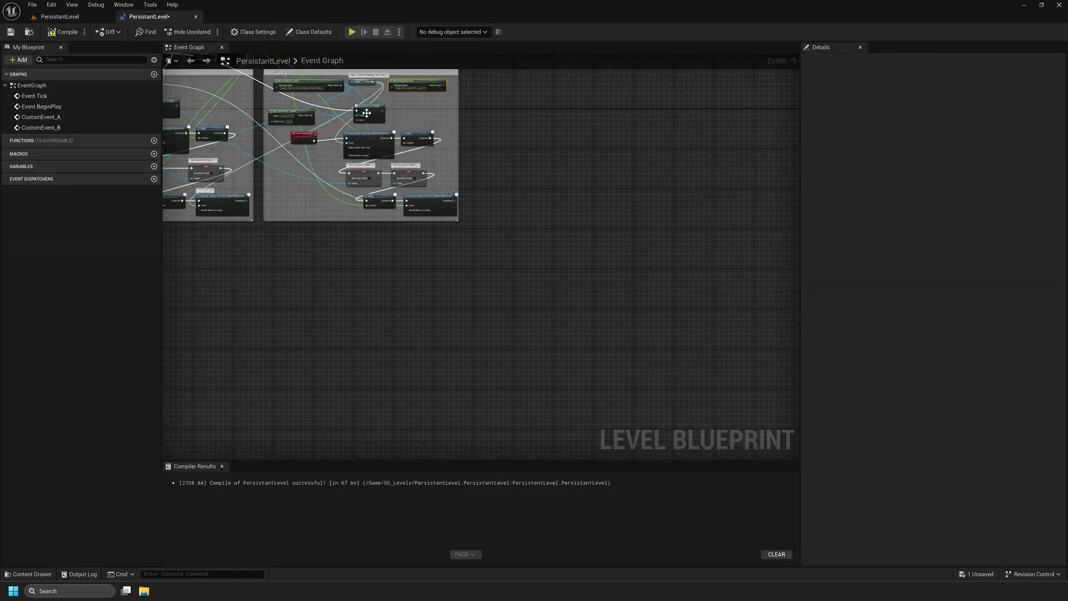
scroll(286, 111, "up", 2)
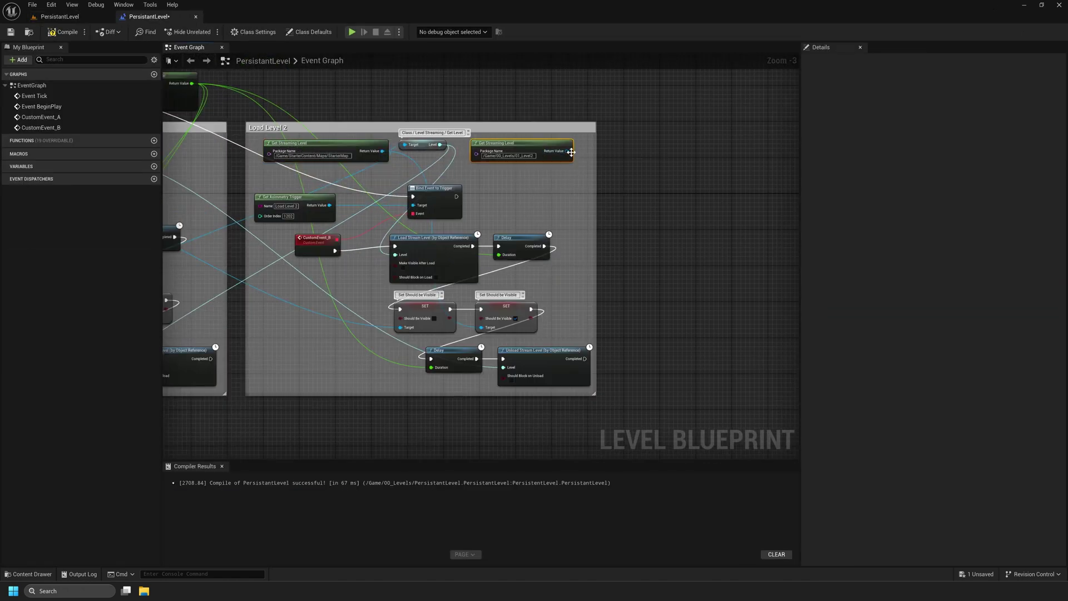
left_click_drag(569, 151, 406, 147)
left_click_drag(567, 151, 481, 327)
right_click_drag(374, 167, 523, 150)
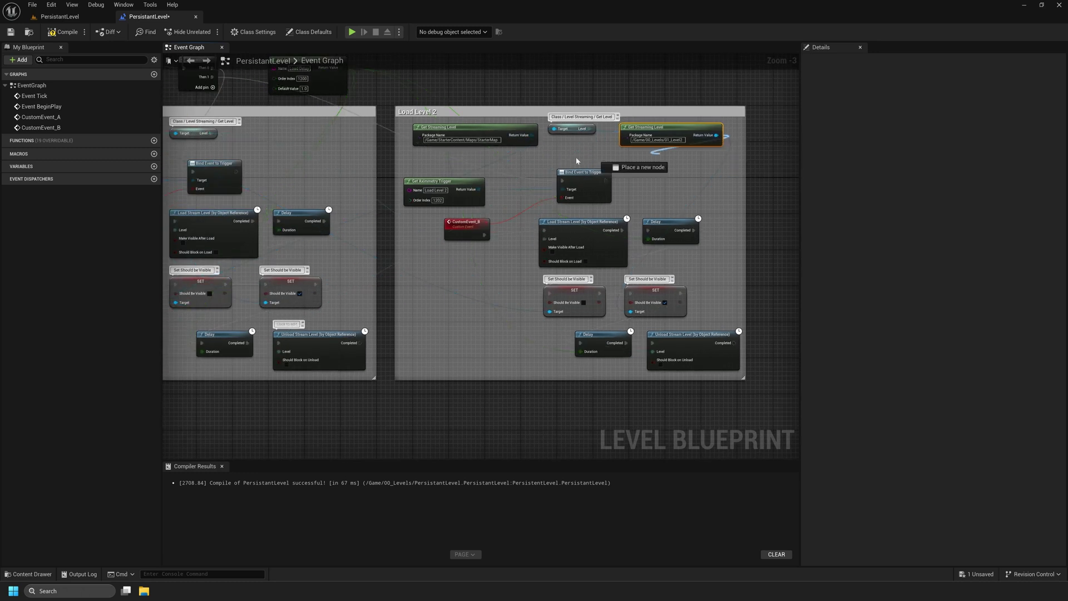
left_click_drag(462, 127, 547, 83)
scroll(624, 124, "down", 1)
left_click_drag(624, 123, 480, 123)
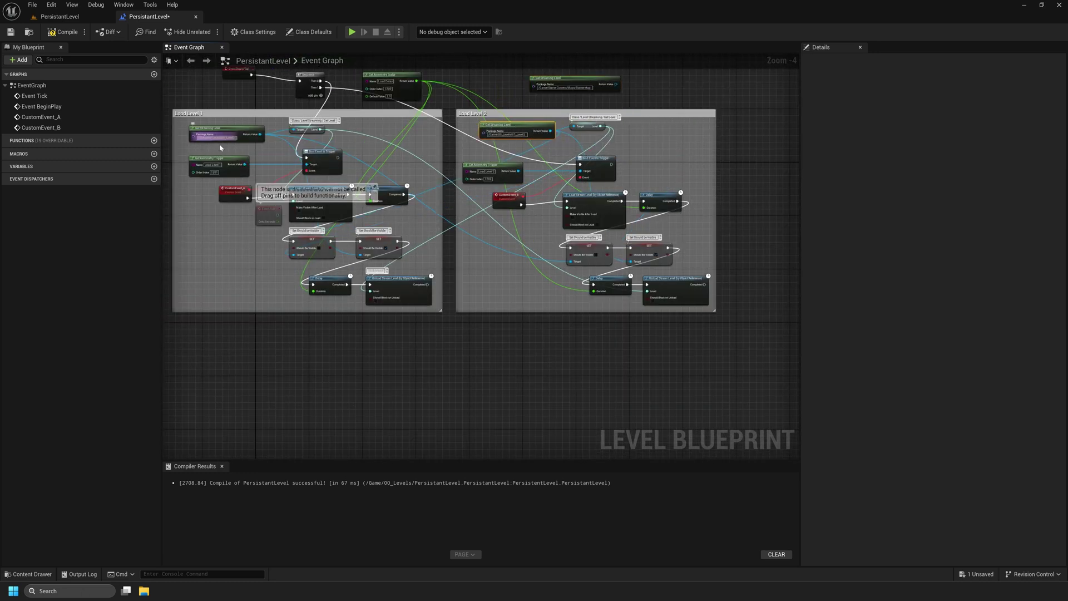
Step: Compile and save the Level Blueprint
scroll(233, 142, "up", 1)
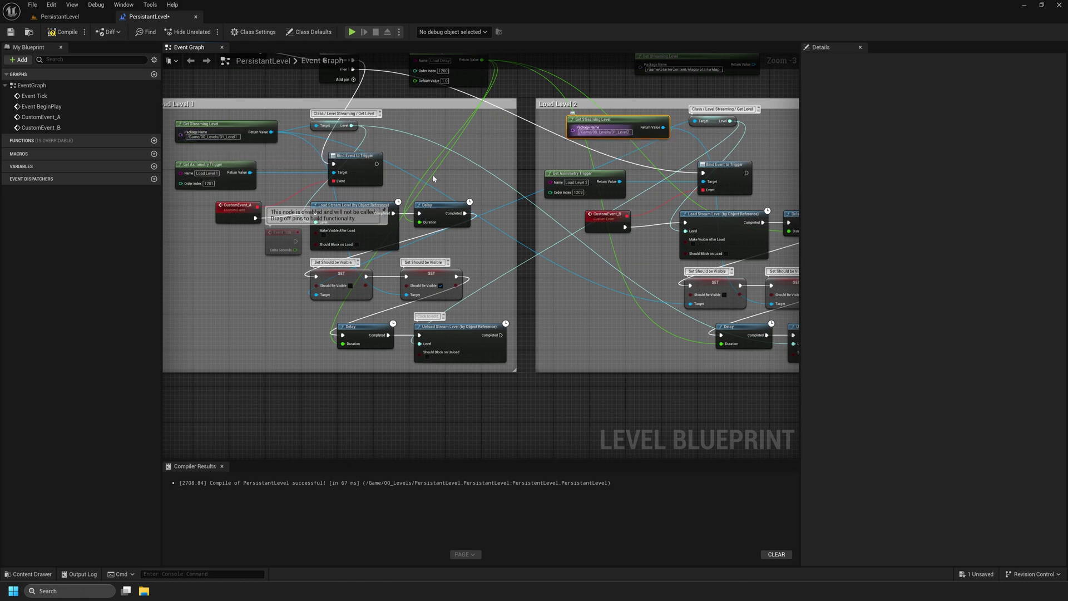
left_click(63, 32)
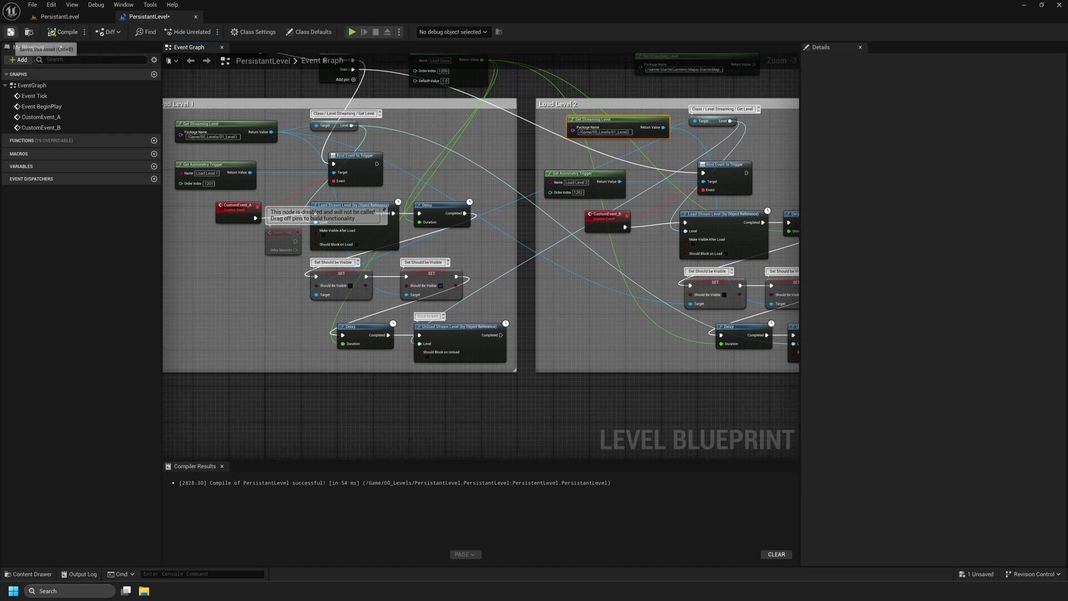
scroll(429, 176, "down", 1)
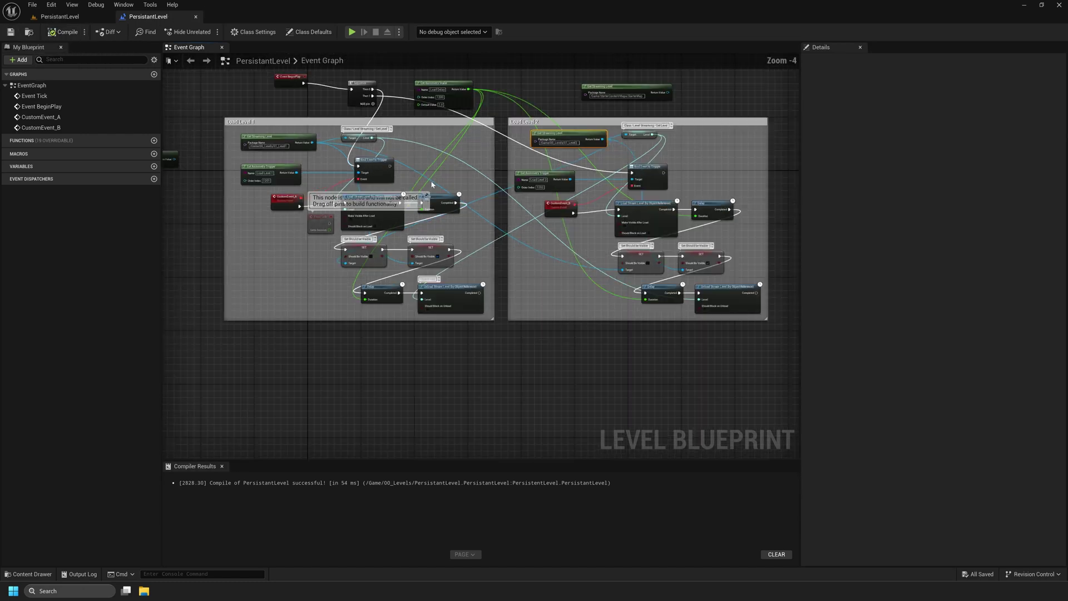
Step: Cook the project's content for Aximmetry DE, follow the progress in the Output Log and save the level
left_click(60, 16)
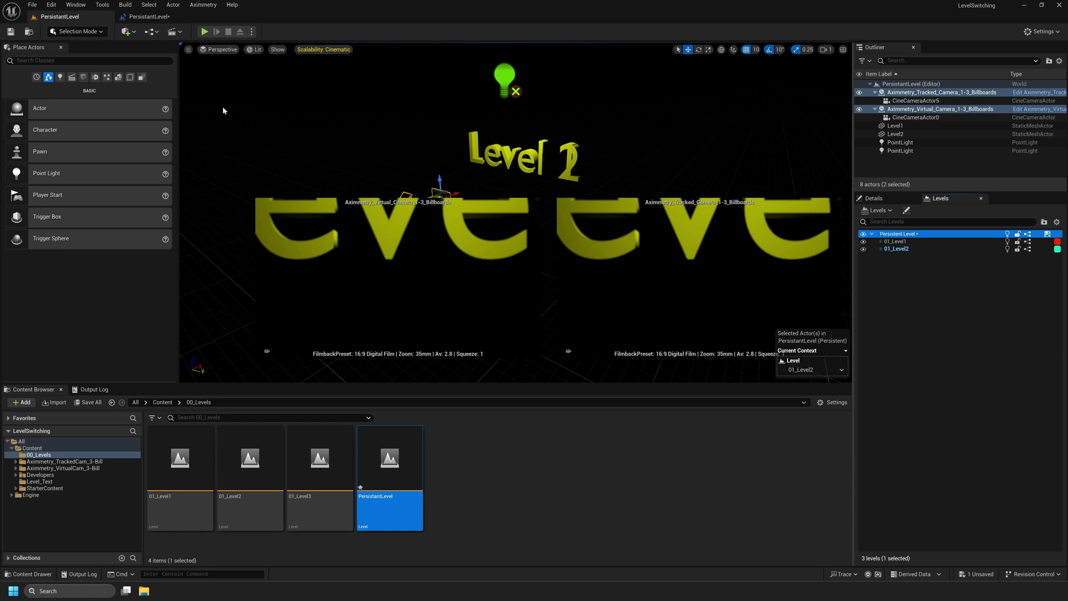
left_click(203, 5)
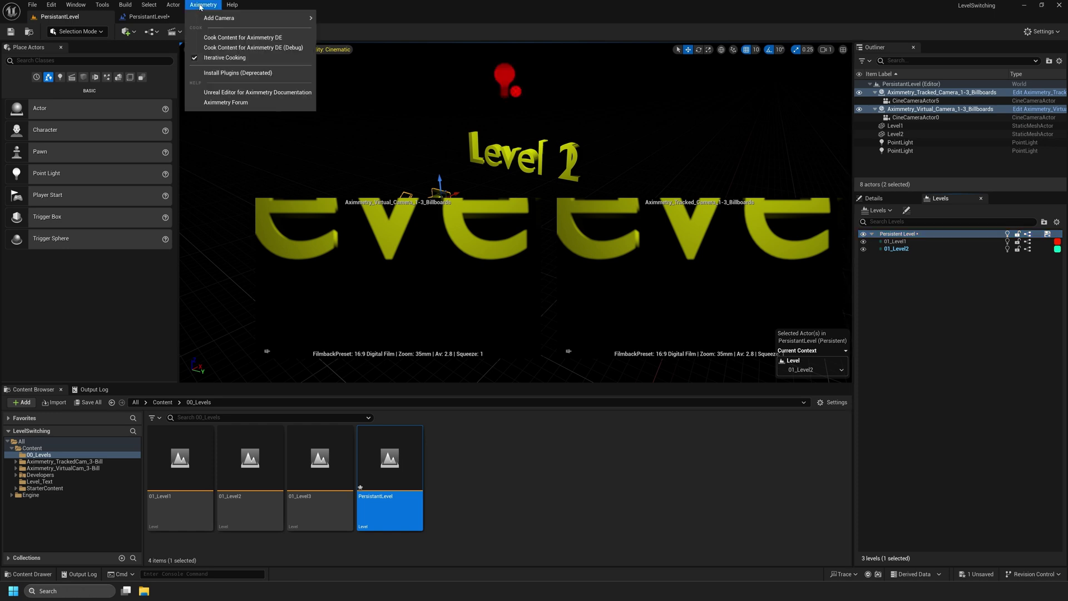
left_click(220, 38)
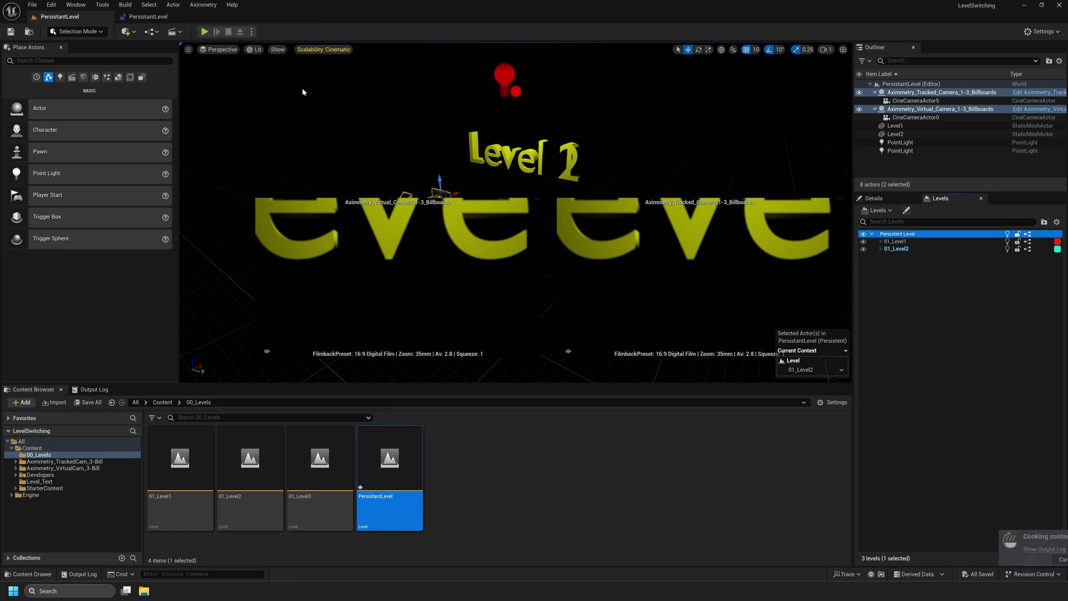
left_click(92, 390)
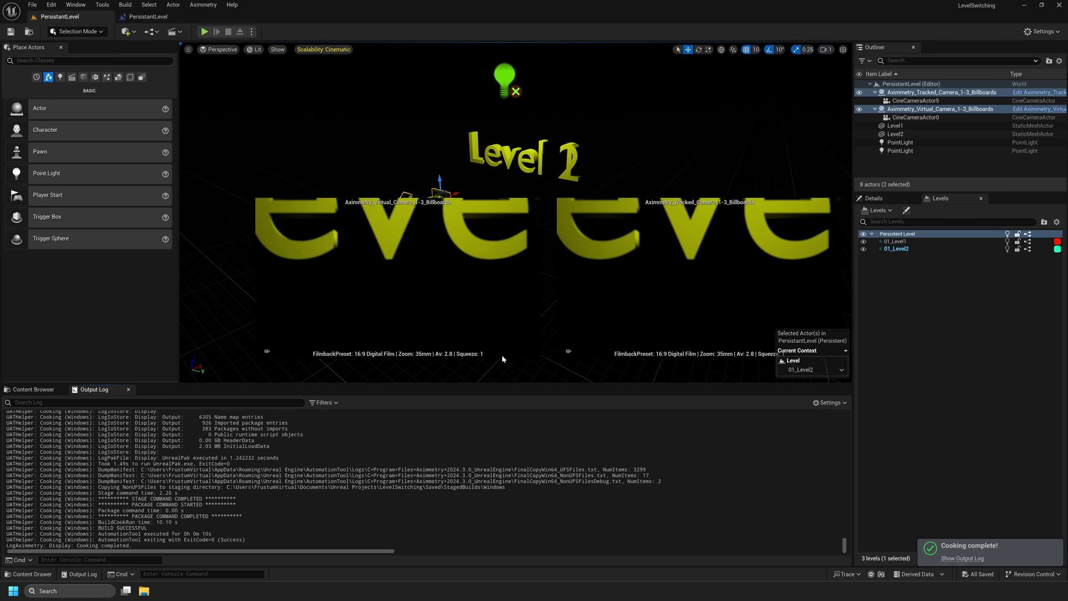
left_click(12, 32)
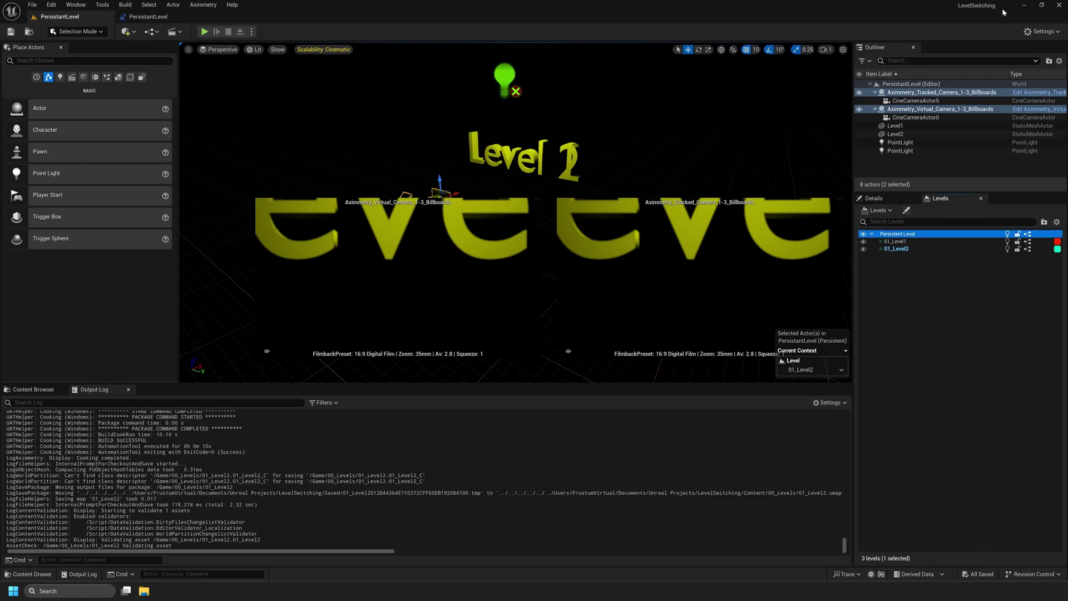
Step: Switch to Aximmetry Composer, start it with the existing video output configuration and create a new compound
left_click(1025, 6)
double_click(203, 137)
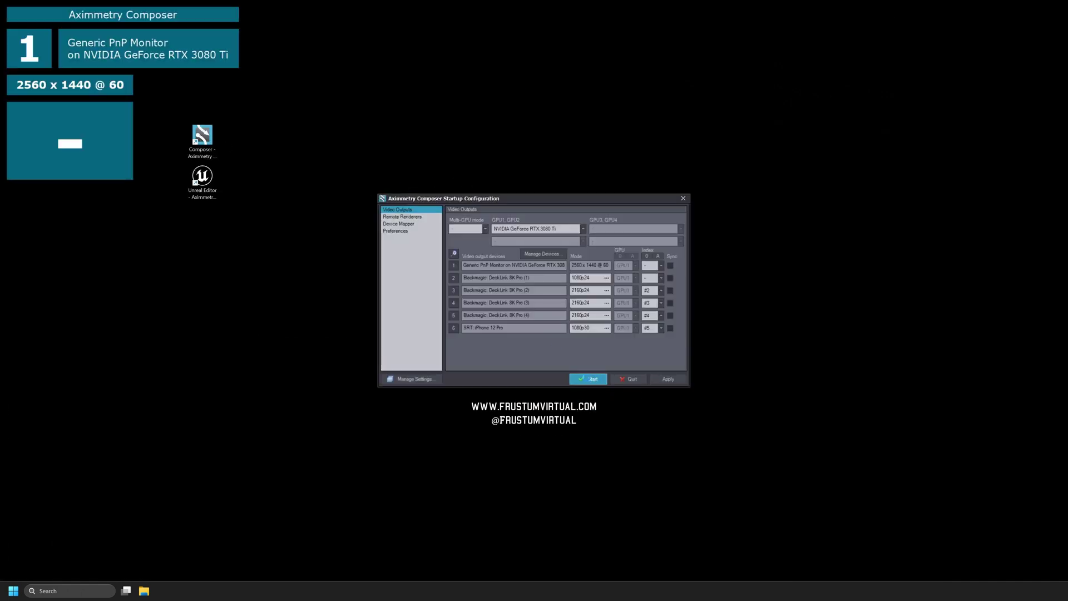
left_click(589, 379)
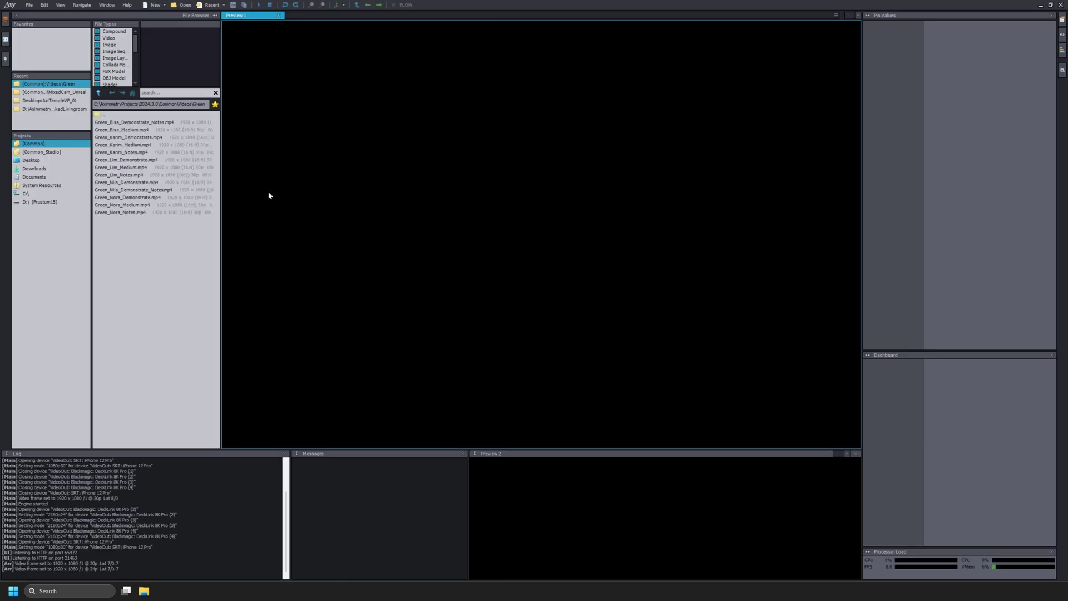
left_click(160, 6)
left_click(158, 22)
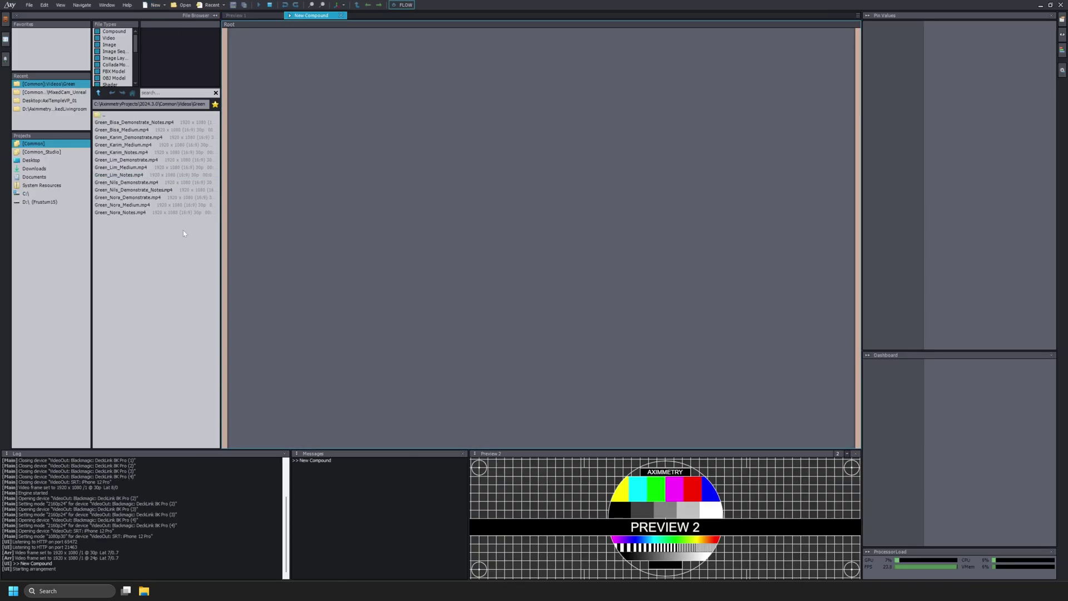
Step: Add the MixedCam_Unreal_3+3-Cam compound from the Common_Studio cameras to the new compound
left_click(33, 151)
double_click(110, 122)
double_click(110, 153)
left_click(111, 123)
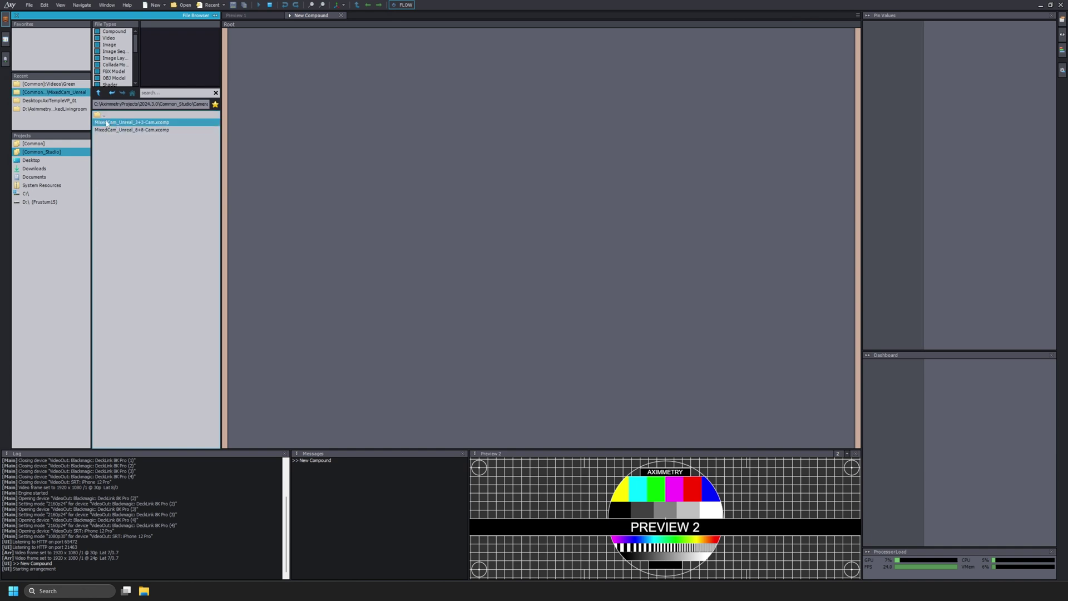
left_click_drag(389, 211, 390, 206)
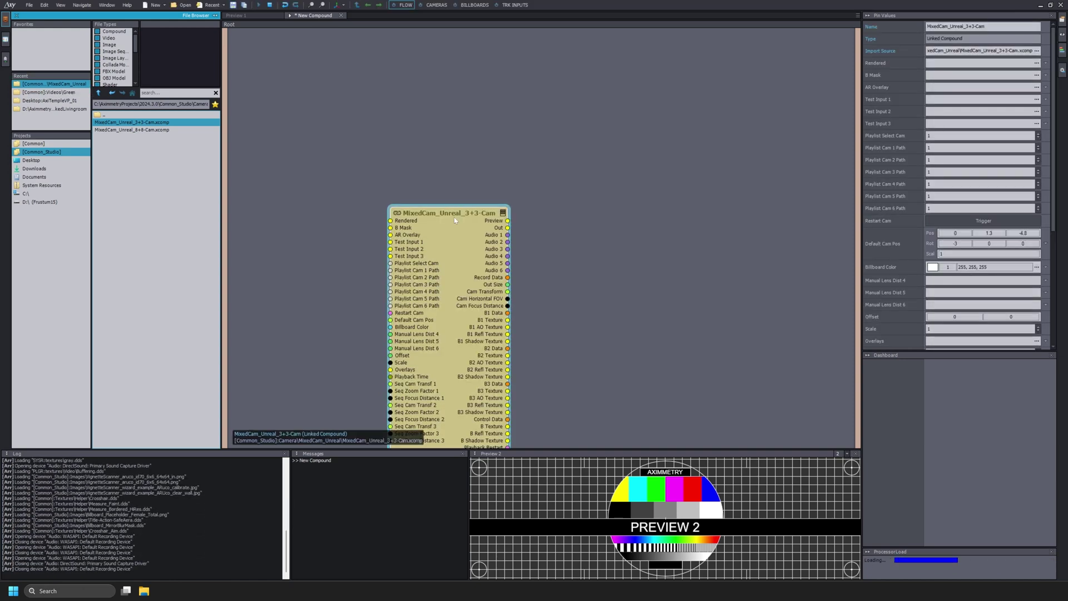
Step: Import the LevelSwitching Unreal project from Documents > Unreal Projects into the flow and close the File Explorer window
left_click(144, 591)
double_click(609, 234)
double_click(608, 276)
left_click(608, 276)
double_click(609, 276)
left_click_drag(585, 300, 533, 62)
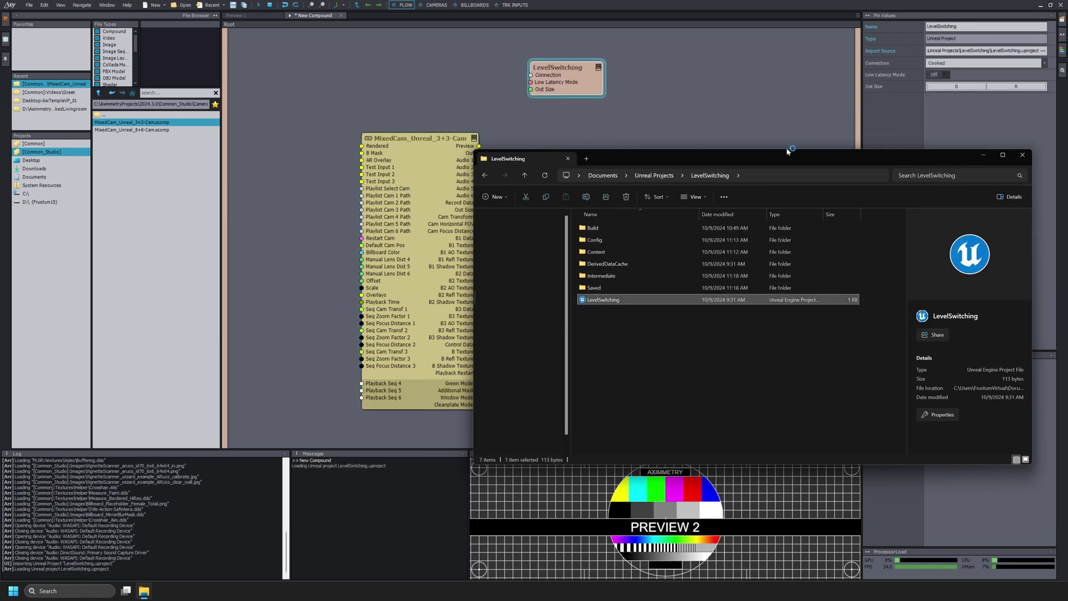
left_click(1016, 158)
Step: Connect the LevelSwitching node with the camera compound and expose the compound's Preview and Out pins as root outputs
left_click_drag(568, 66, 362, 153)
left_click_drag(479, 146, 839, 38)
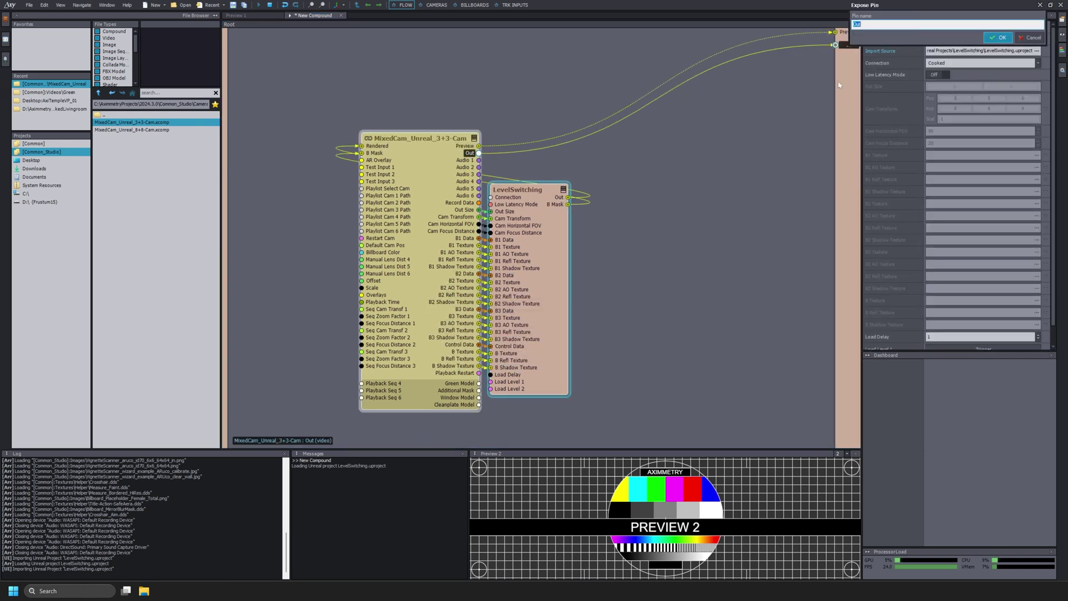
left_click(437, 5)
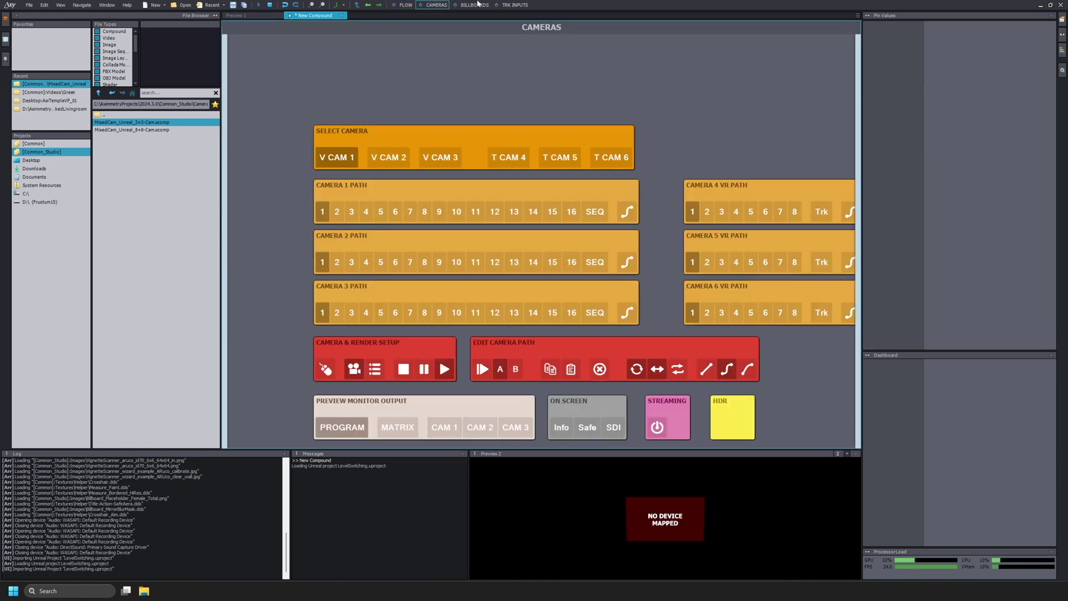
left_click(475, 5)
key("F1")
left_click(48, 92)
left_click(116, 189)
left_click_drag(115, 190, 267, 184)
key("F3")
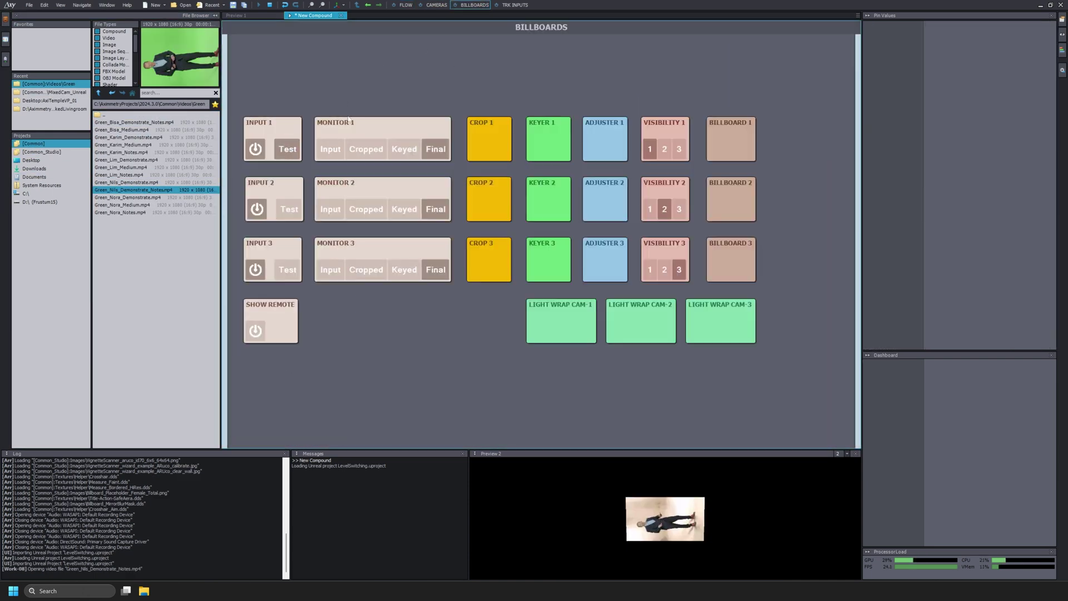
Step: Key out the green screen of Input 1 by picking its green as the KEYER 1 background colour
left_click(548, 139)
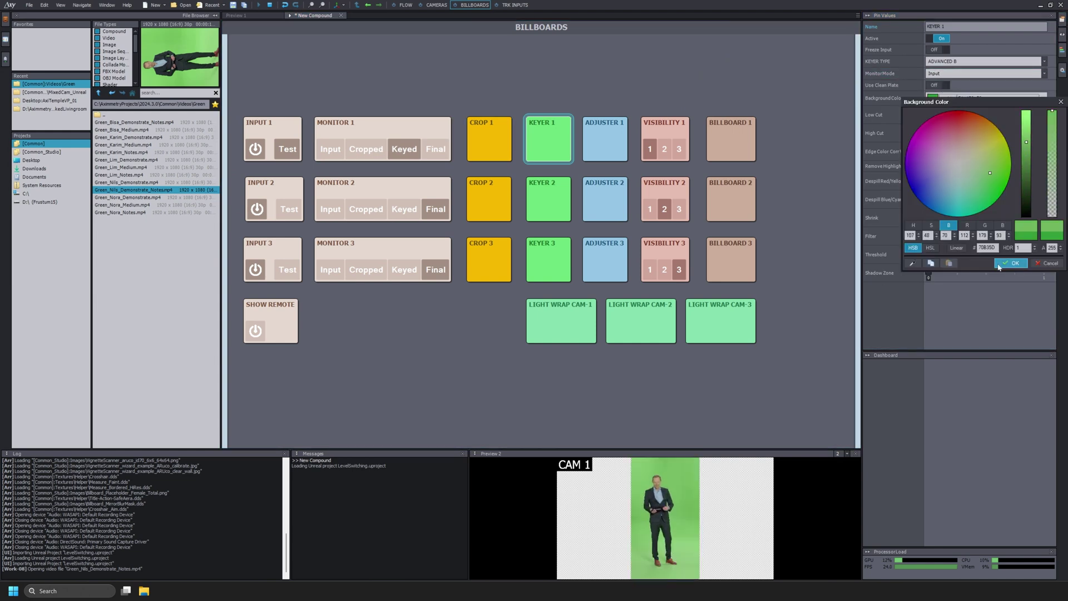
left_click(953, 73)
left_click(946, 105)
Step: Bring the virtual camera closer to the keyed presenter, check the framing in Preview 1 and return to the flow
left_click(403, 5)
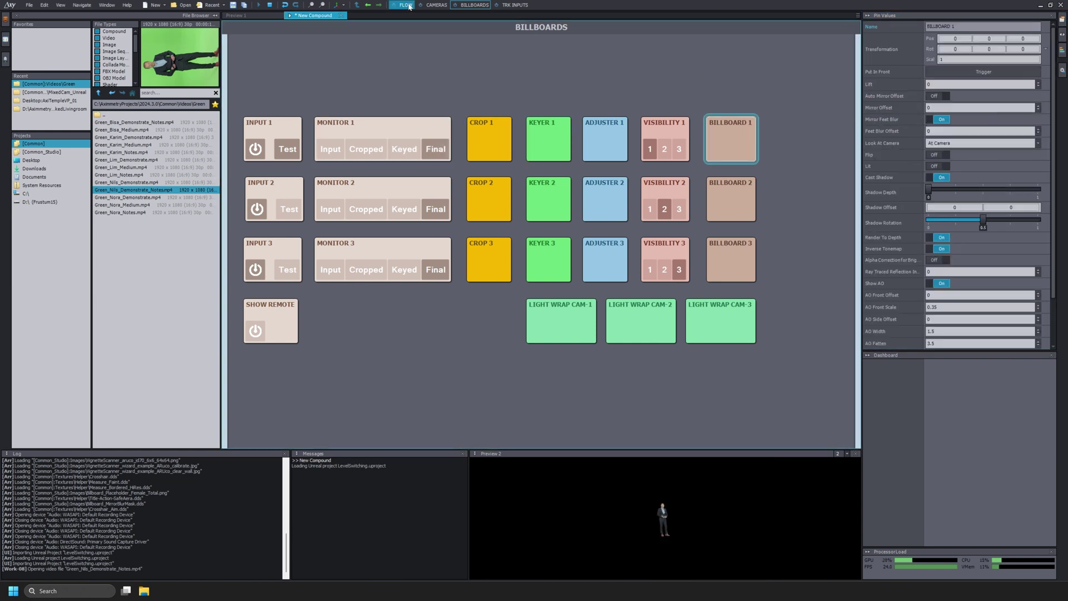
left_click(443, 6)
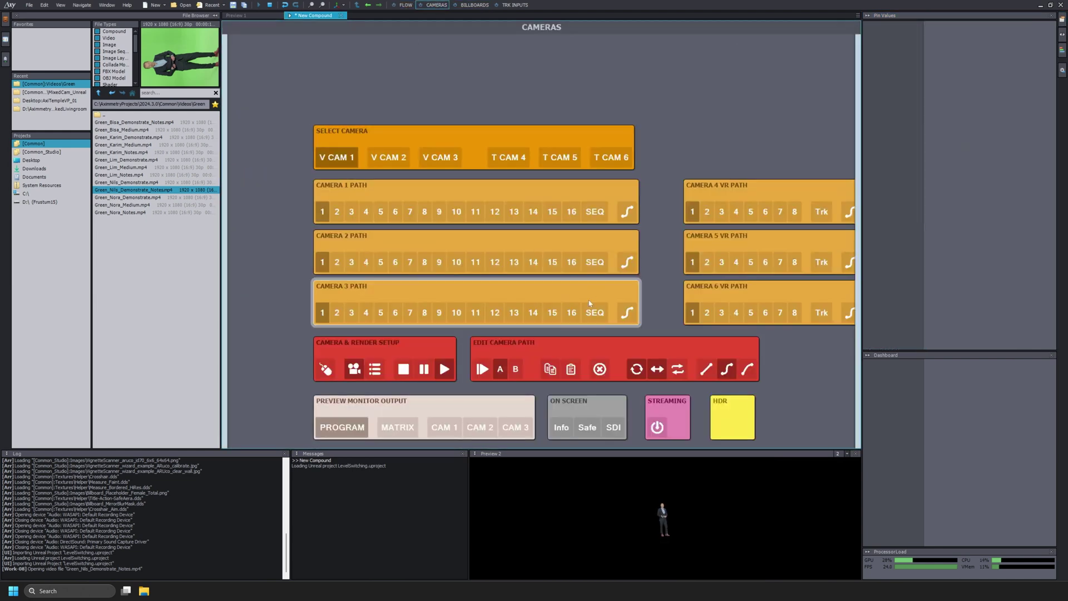
left_click(404, 5)
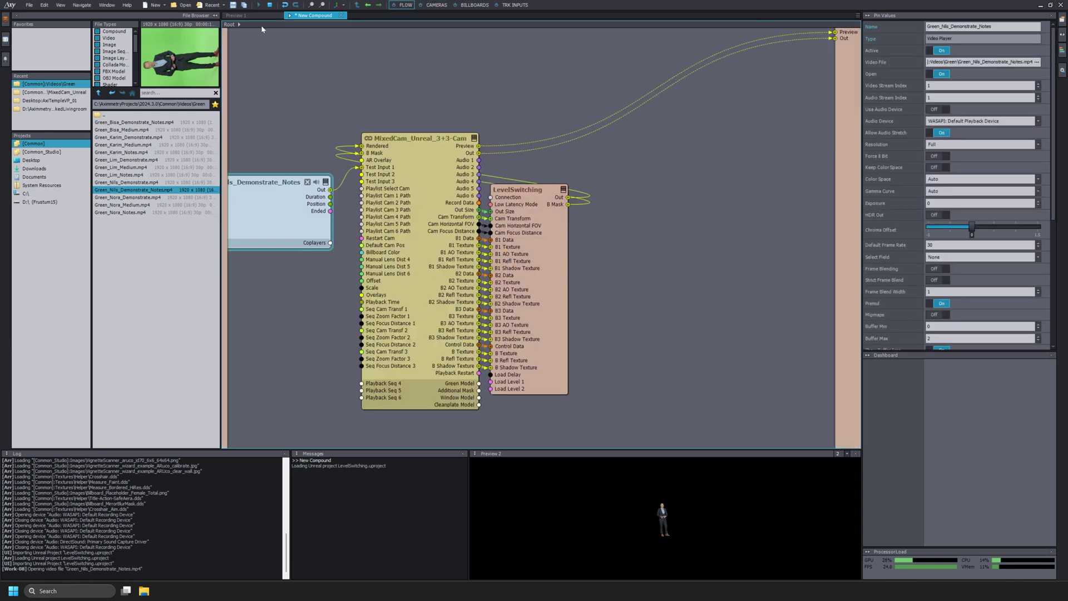
left_click(245, 15)
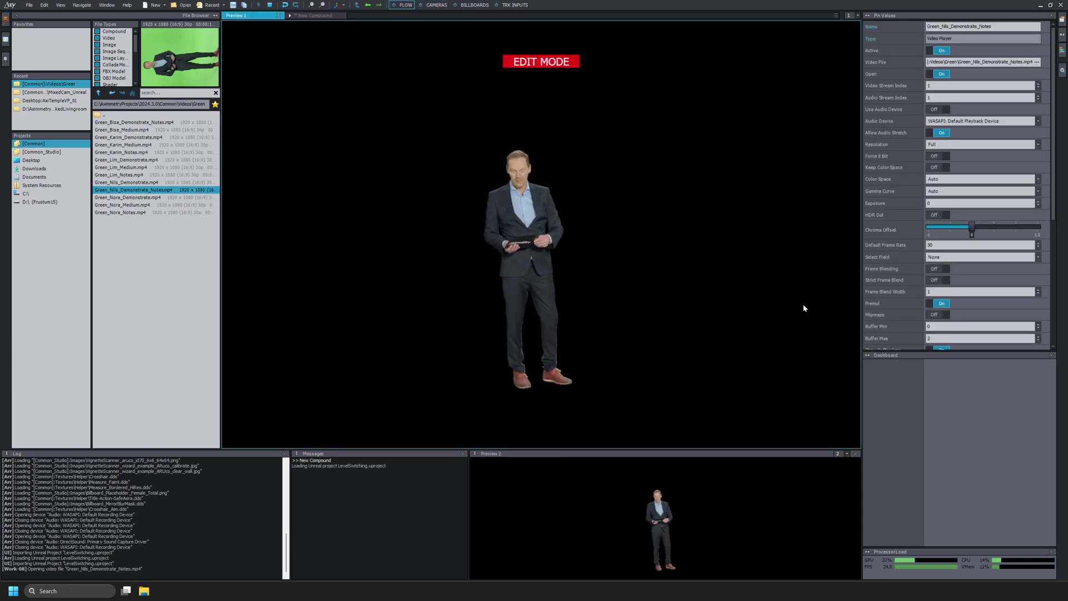
left_click(313, 16)
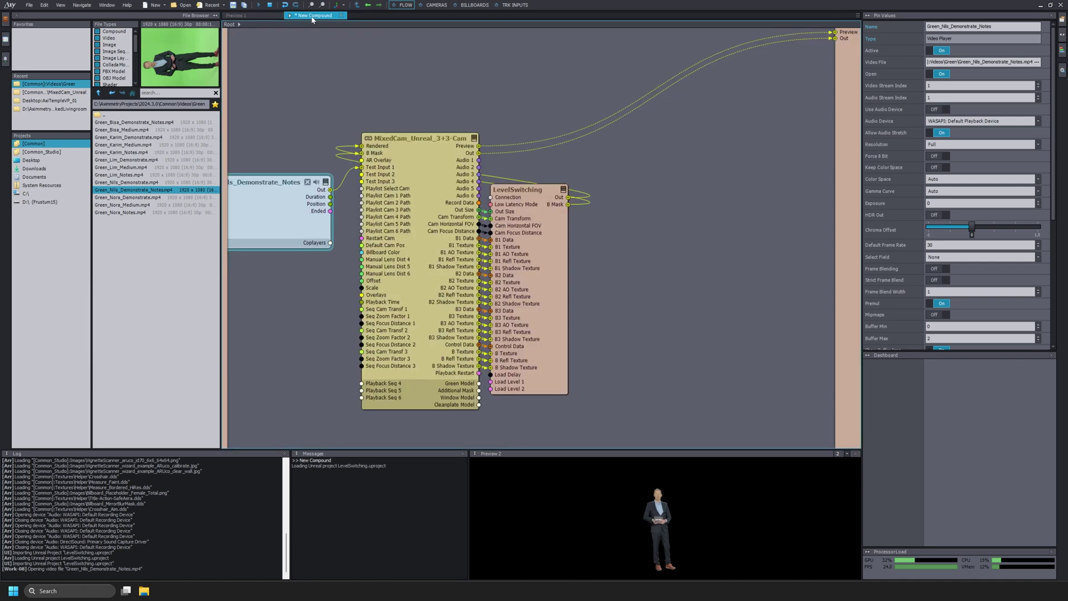
Step: Move the LevelSwitching node clear of the camera compound and show its Load Delay and Load Level pins
left_click_drag(531, 197, 569, 193)
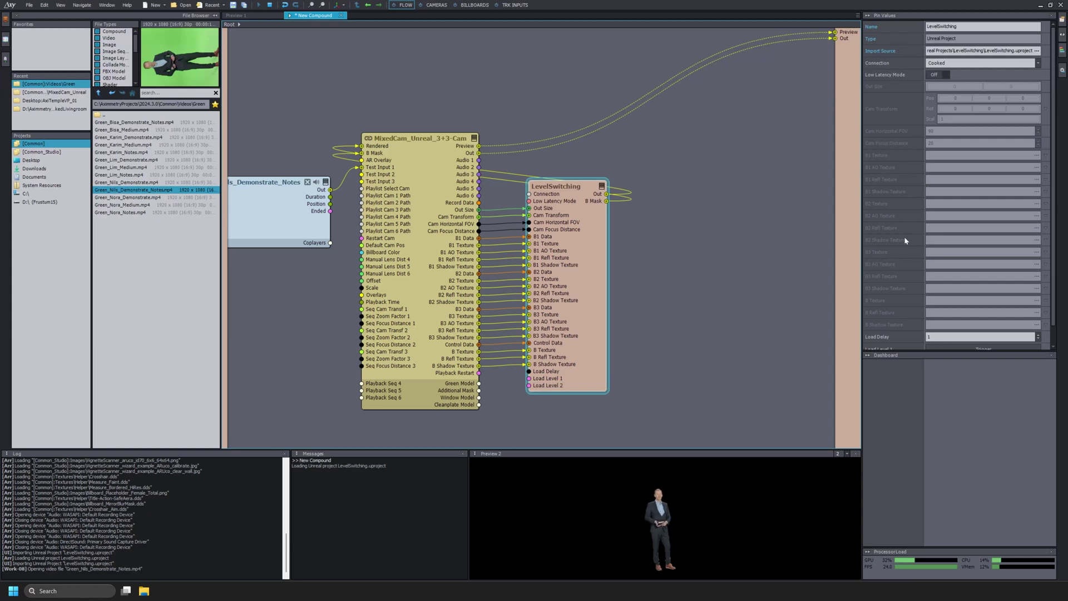
scroll(897, 279, "down", 1)
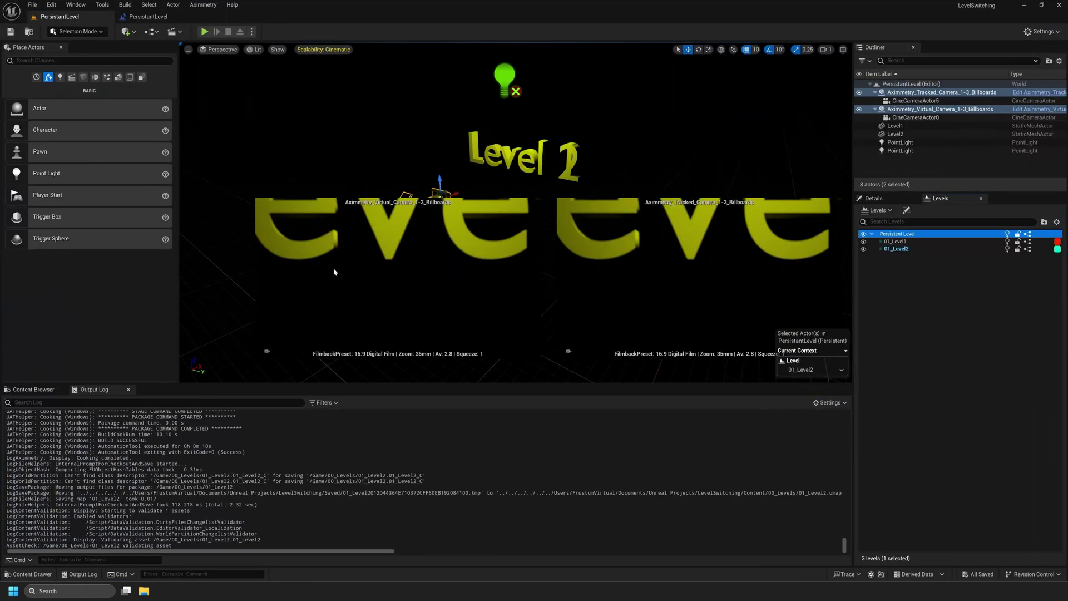
Step: Switch to Unreal Editor, open the Level Blueprint and examine the Load Level 1 and Load Level 2 Get Aximmetry Trigger nodes
left_click(150, 32)
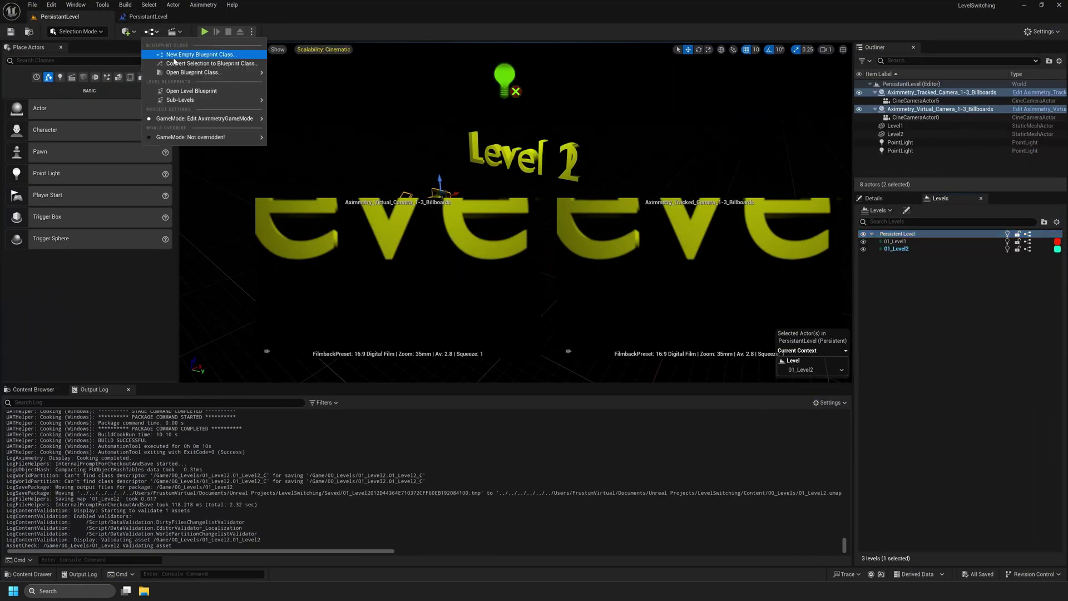
left_click(178, 88)
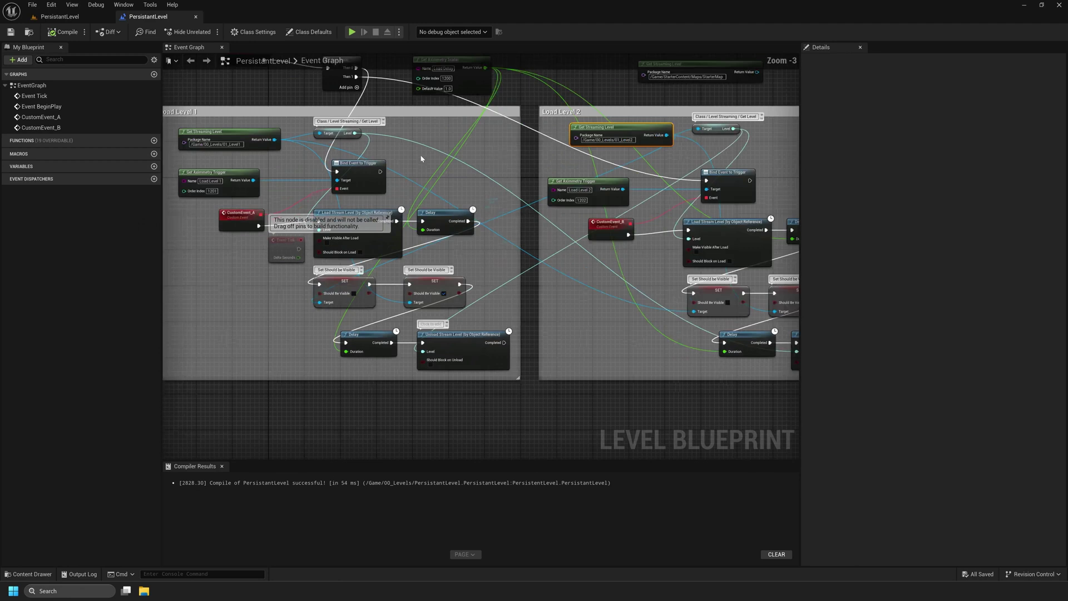
scroll(310, 150, "up", 1)
left_click(253, 204)
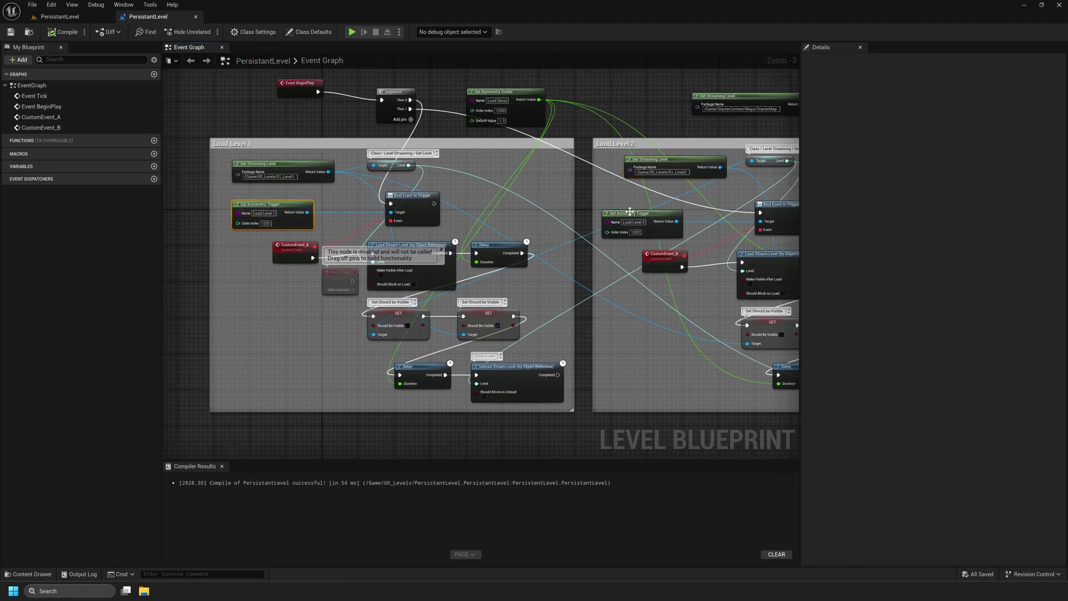
left_click(646, 218)
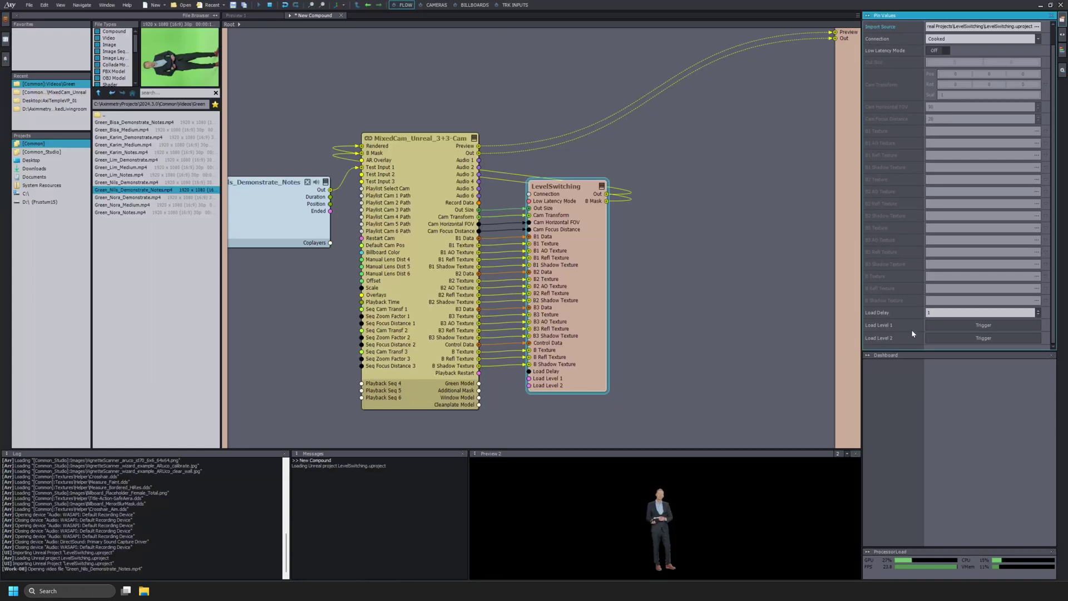
Step: Switch back to Aximmetry Composer and alternate the Load Level 1 and Load Level 2 triggers, watching the result in Preview 1
left_click(968, 326)
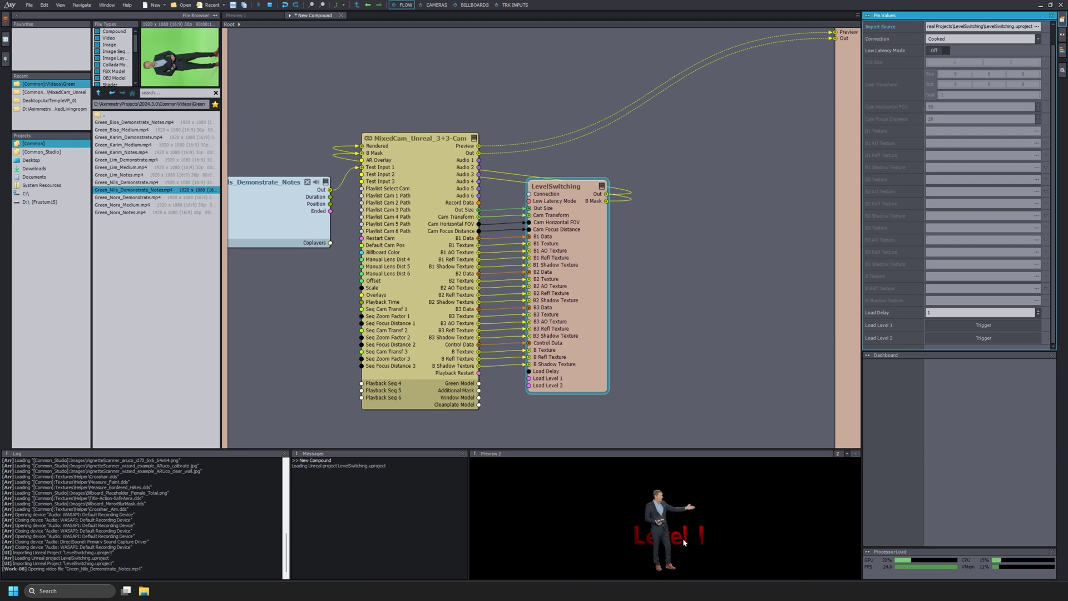
left_click(939, 337)
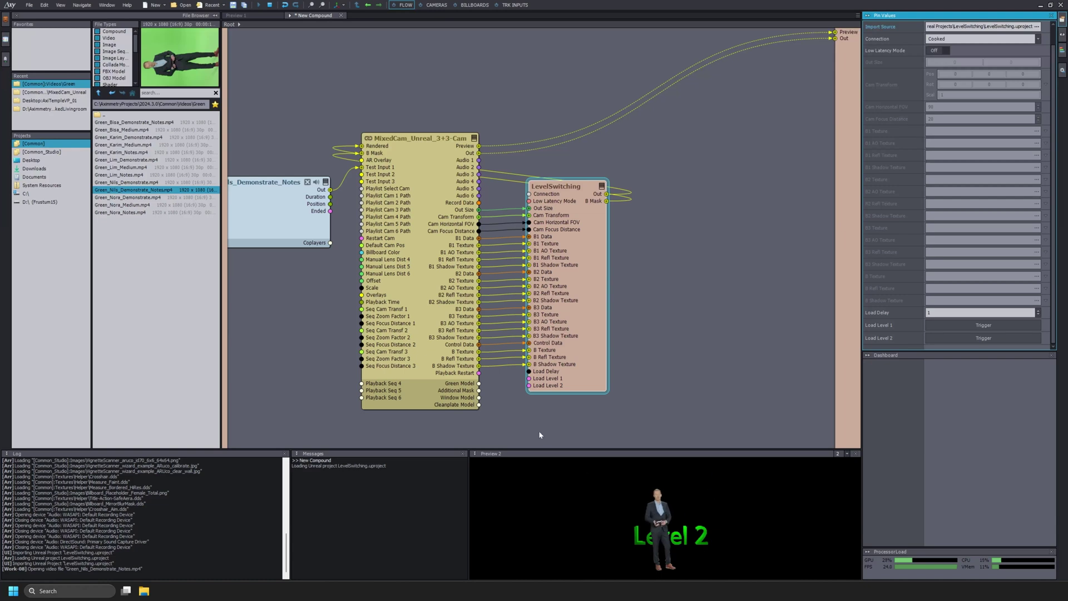
left_click(252, 17)
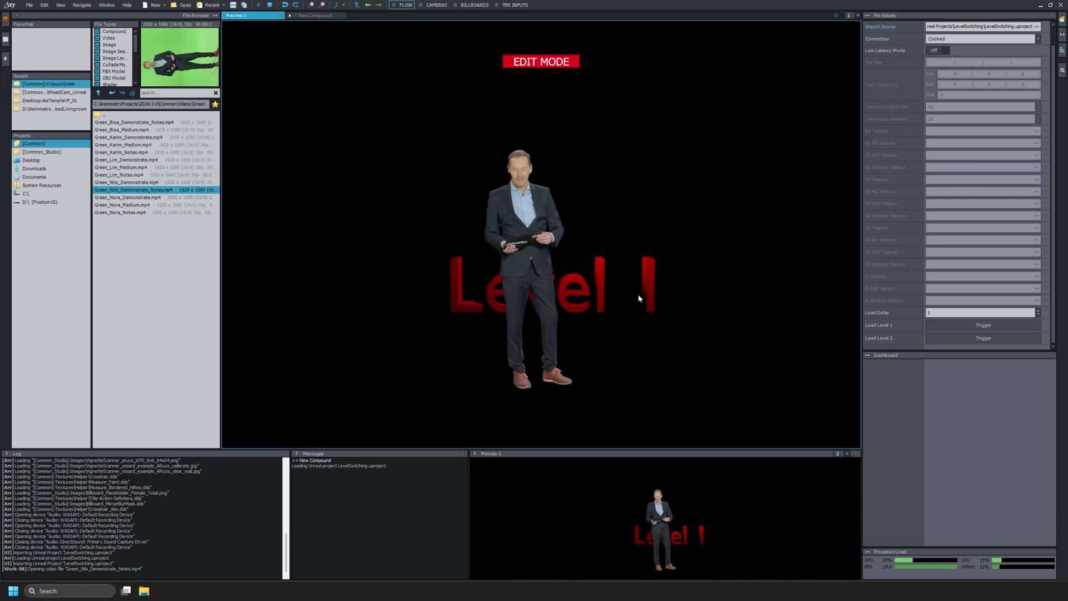
left_click(939, 337)
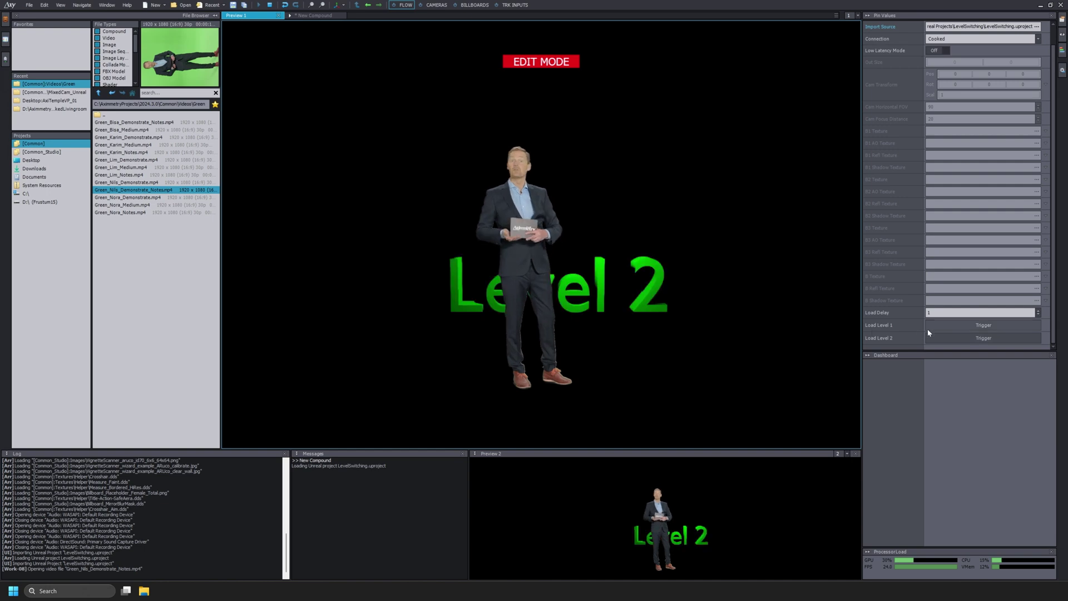
left_click(945, 326)
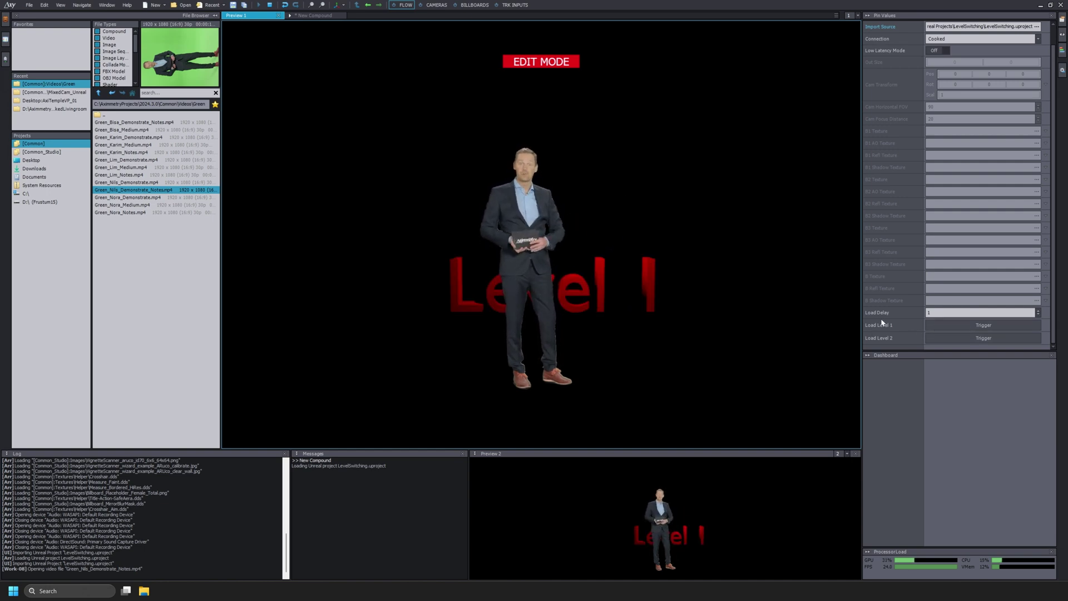
Step: Set Load Delay to 5 and test the level transitions with the Load Level 1 and Load Level 2 triggers
left_click(921, 313)
left_click(922, 313)
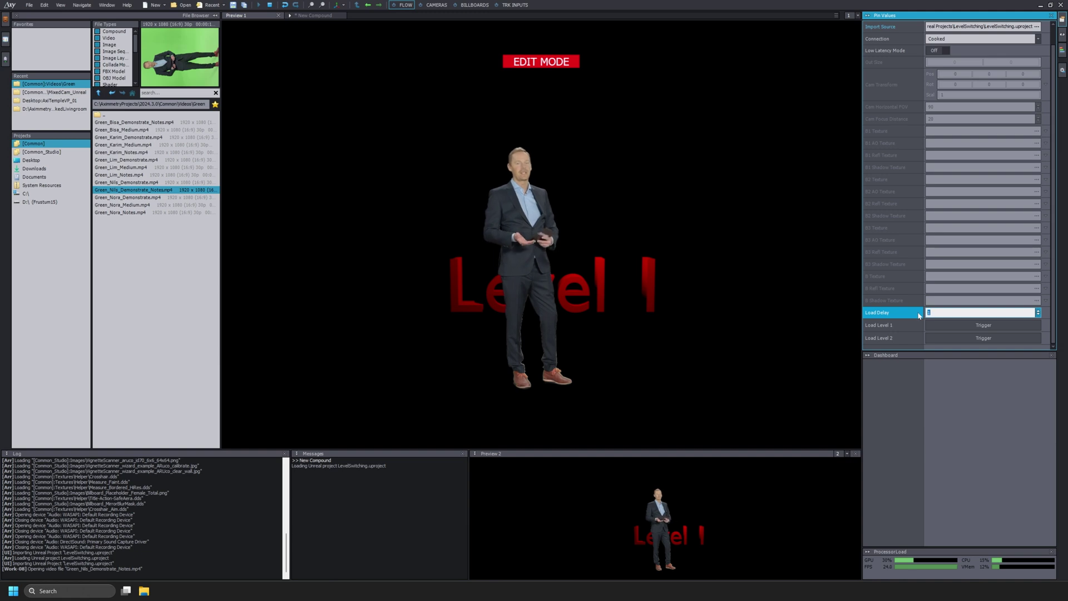
type("5")
key("Return")
left_click(986, 329)
left_click(950, 337)
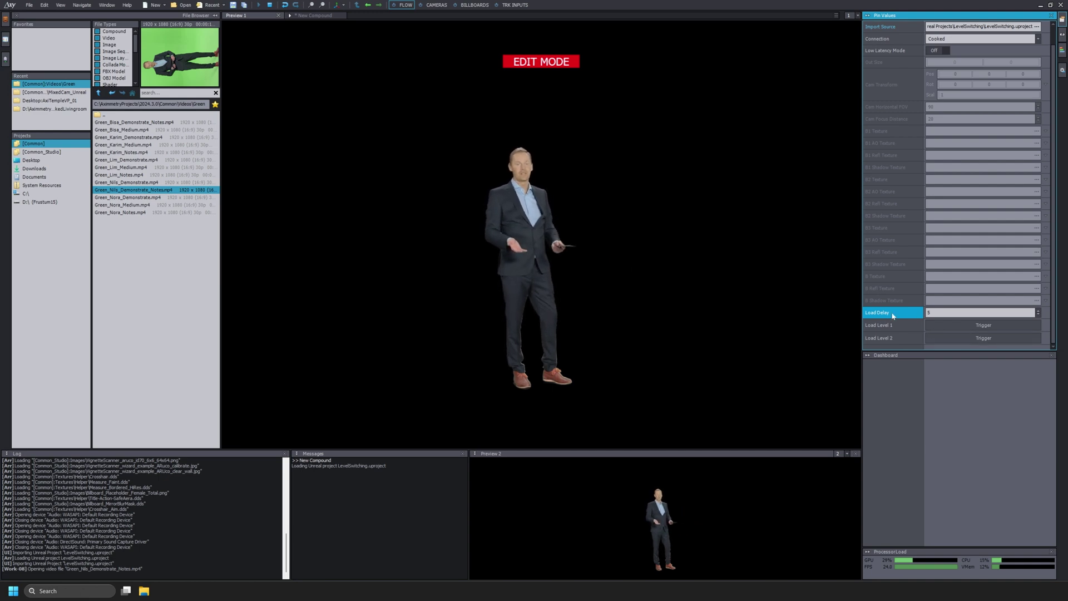
left_click(937, 326)
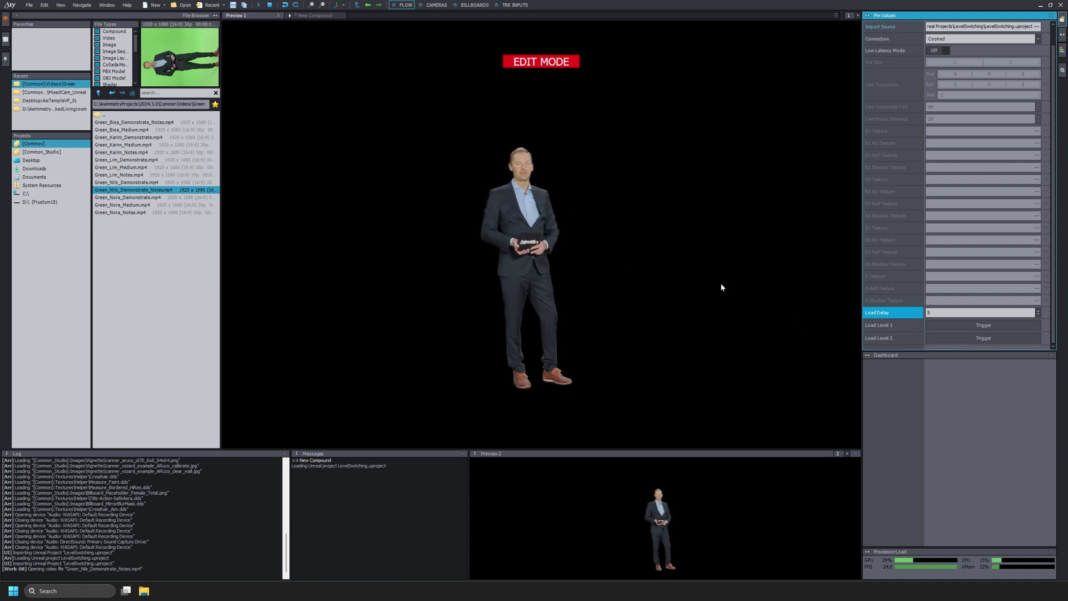
left_click(946, 326)
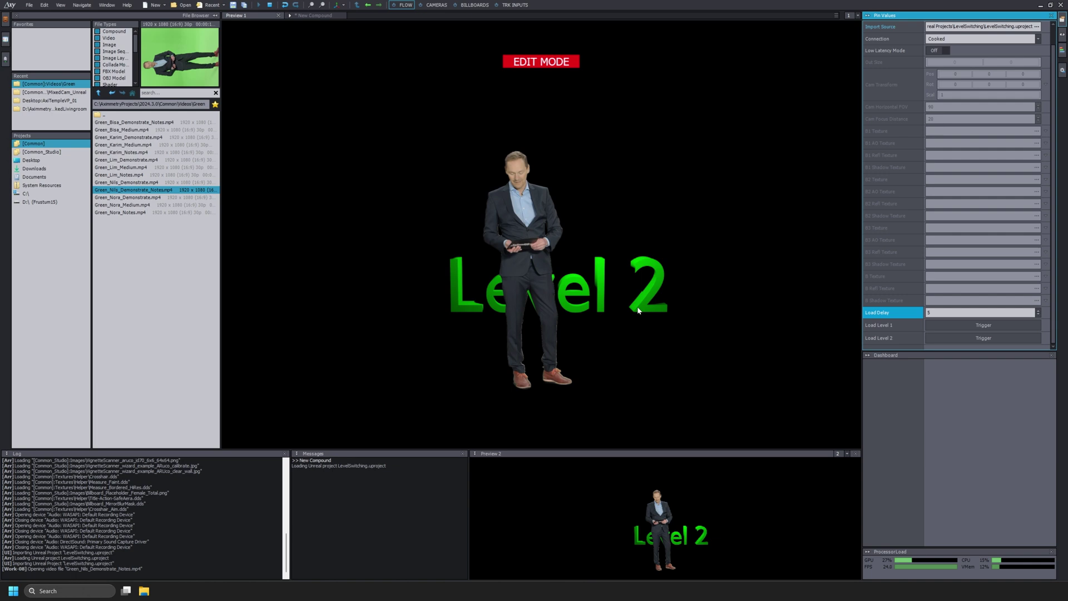
Step: Set Load Delay to 1 and trigger Load Level 1
left_click(980, 313)
type("1")
key("Return")
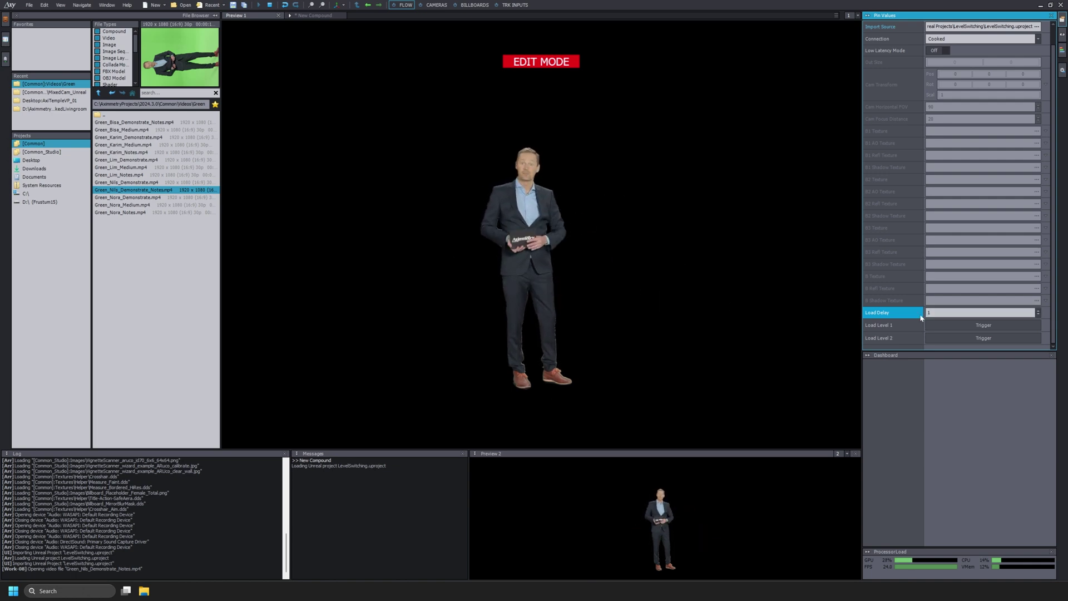
left_click(936, 325)
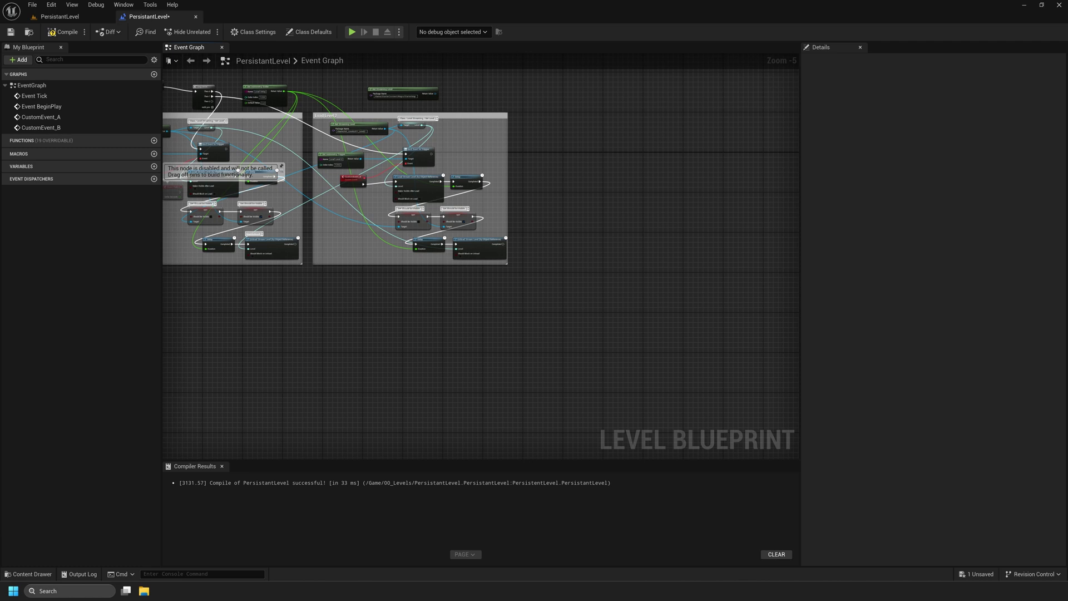
Step: In Unreal's Level Blueprint, move the 01_Level1 and 01_Level2 Get Streaming Level nodes out of their comment groups
scroll(269, 248, "down", 1)
right_click_drag(270, 248, 342, 252)
scroll(309, 241, "up", 2)
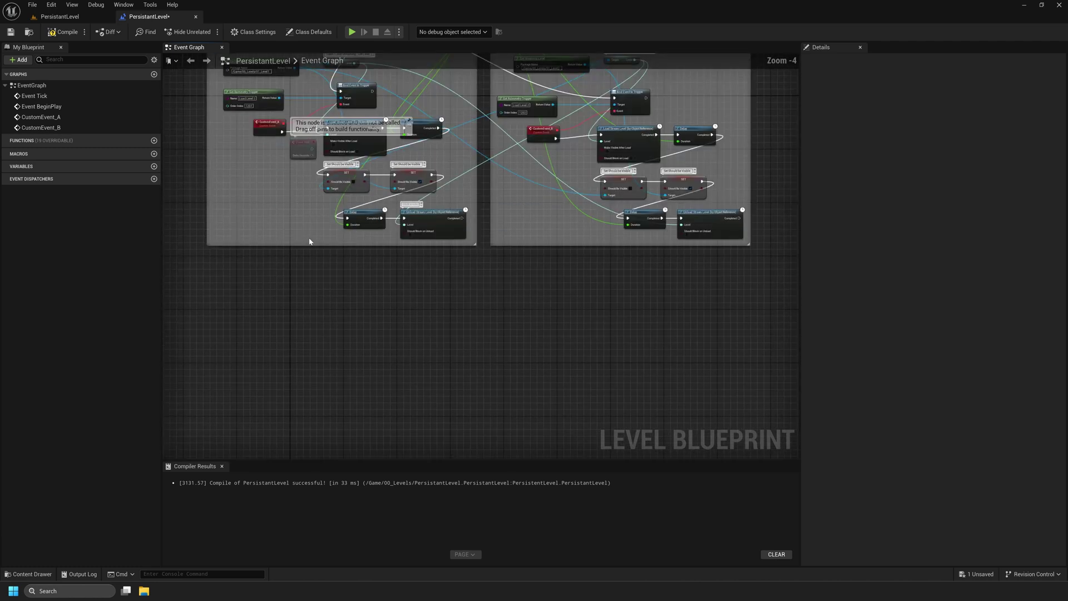
scroll(311, 243, "down", 1)
right_click_drag(229, 173, 232, 230)
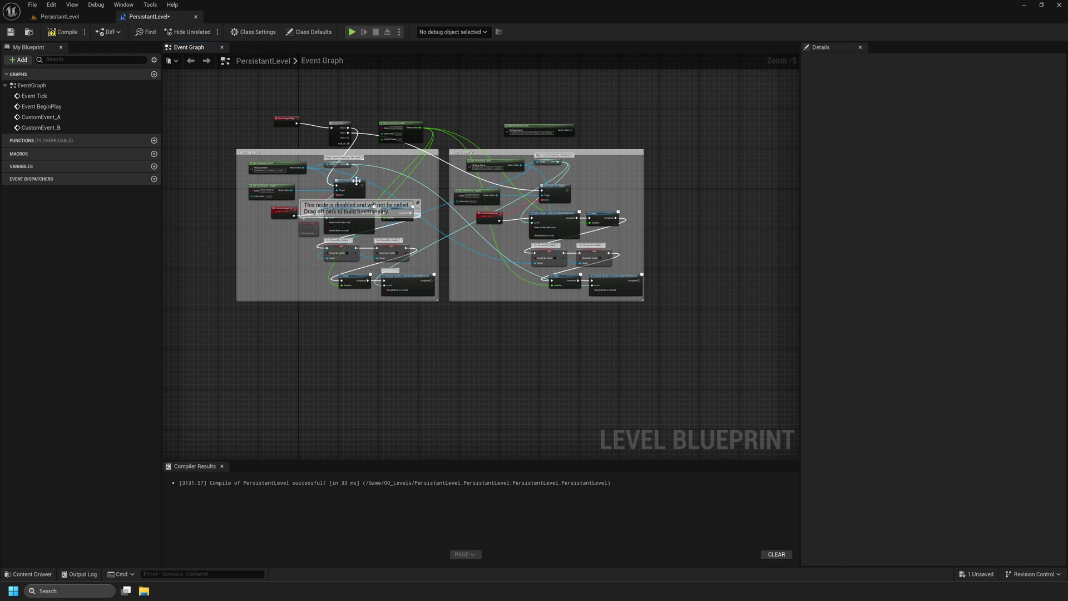
left_click_drag(272, 163, 225, 127)
left_click_drag(497, 165, 233, 137)
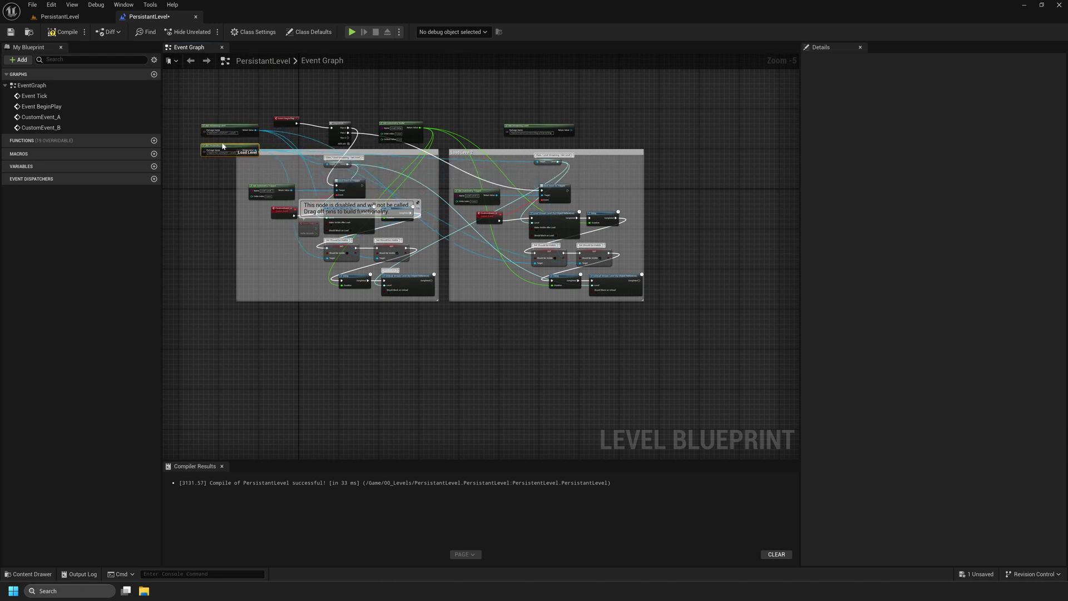
Step: Delete both load-level groups and all other nodes, including the StarterMap one, keeping only the 01_Level1 and 01_Level2 nodes
left_click_drag(269, 105, 651, 291)
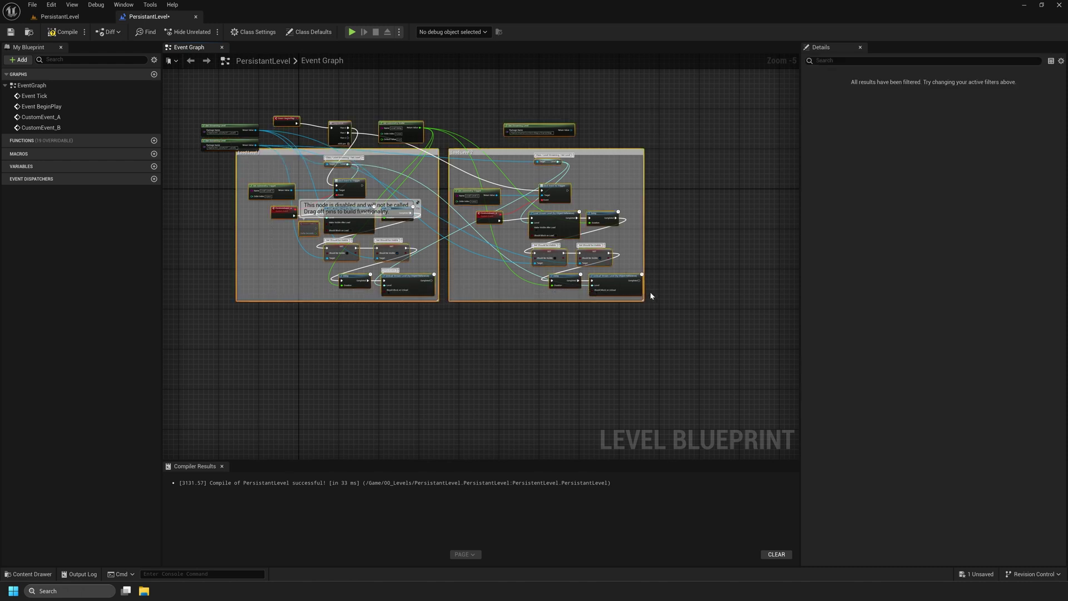
key("Delete")
right_click_drag(183, 177, 291, 191)
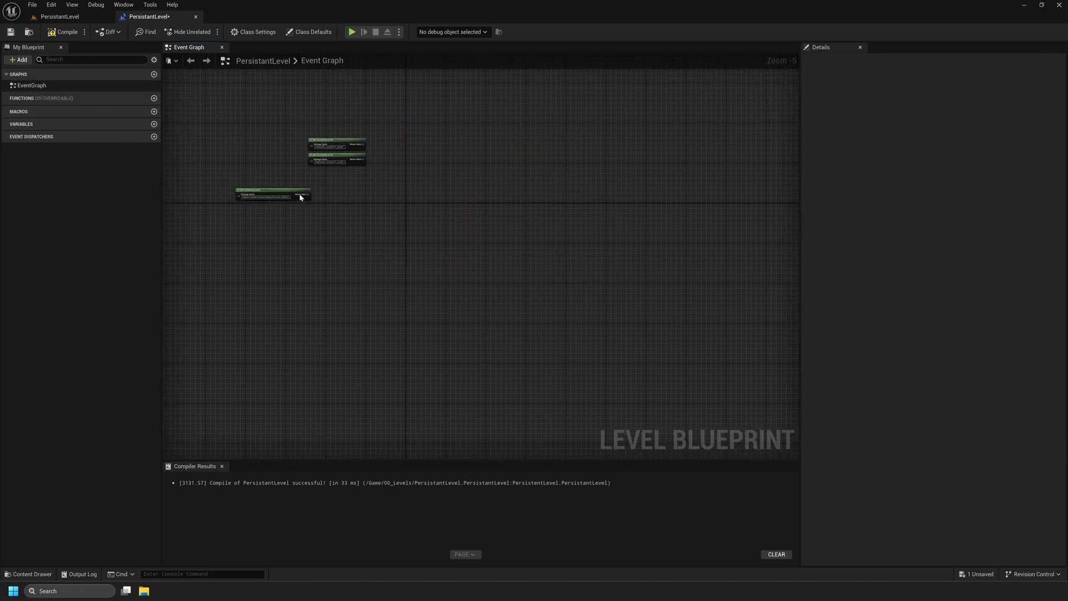
key("Delete")
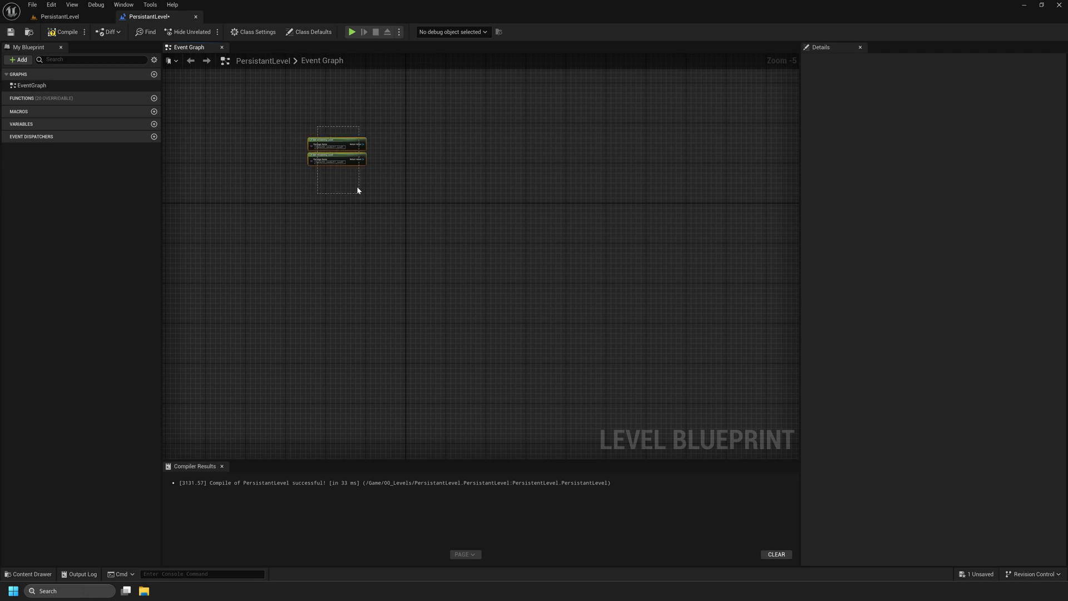
Step: Add the 01_Level3 level from the 00_Levels folder as a sublevel of the persistent level
scroll(365, 202, "up", 2)
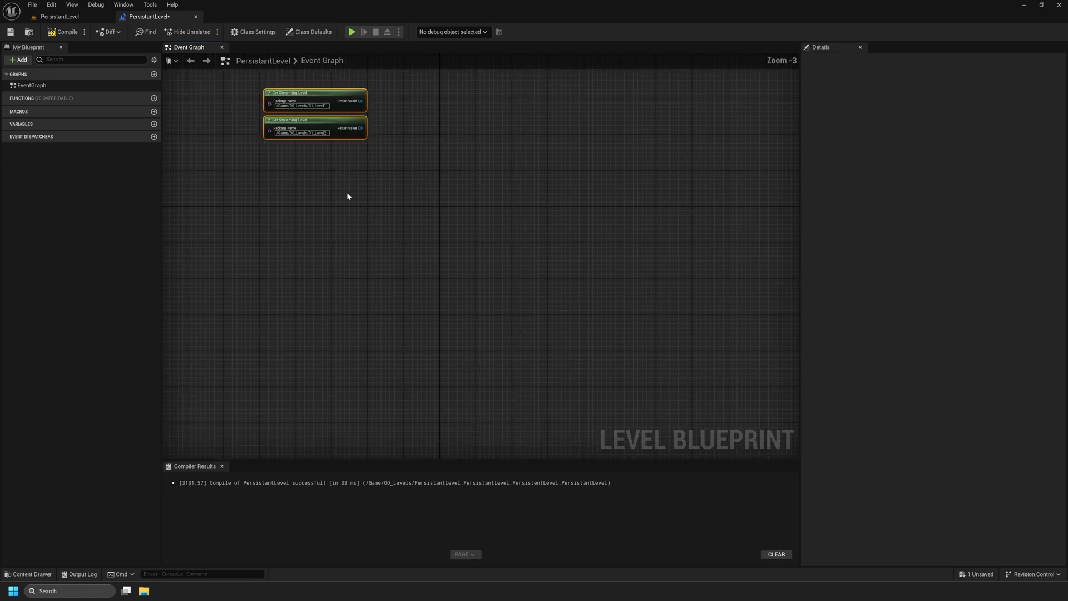
left_click(59, 16)
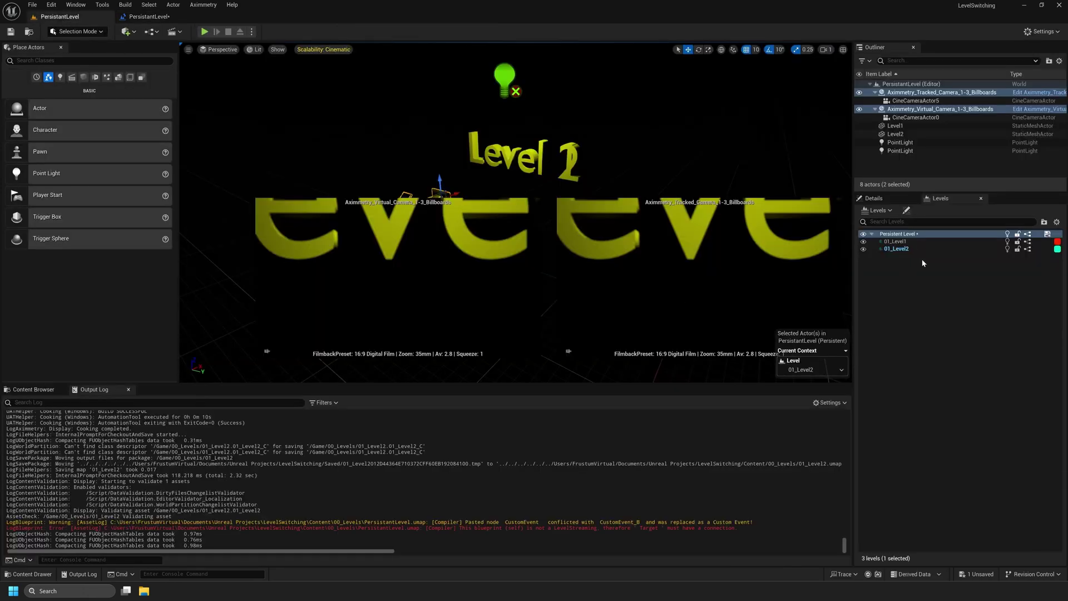
left_click(913, 277)
left_click(33, 389)
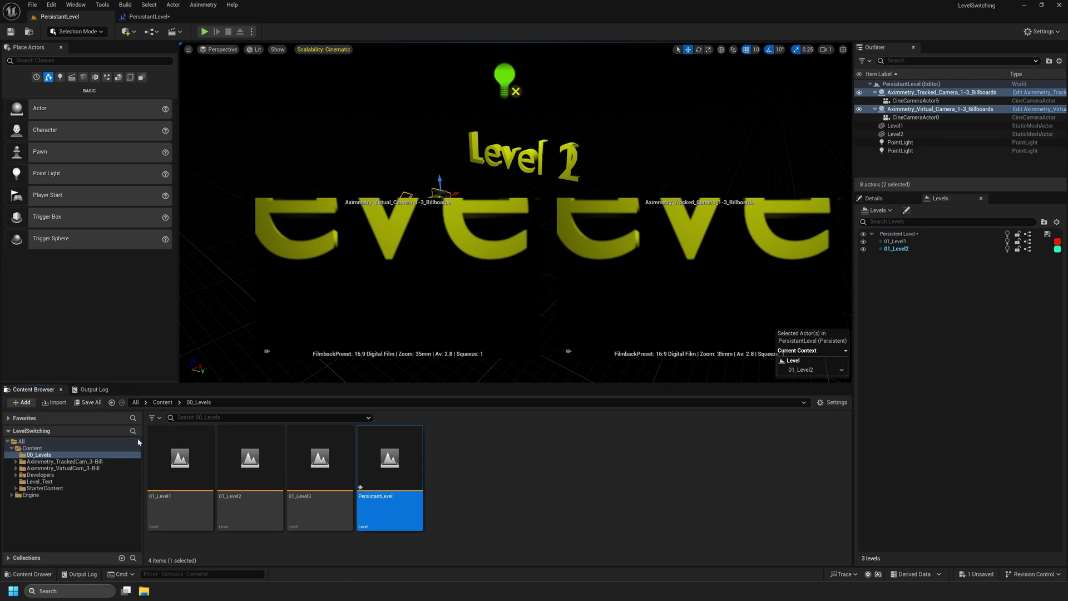
right_click(292, 482)
left_click_drag(292, 482, 922, 310)
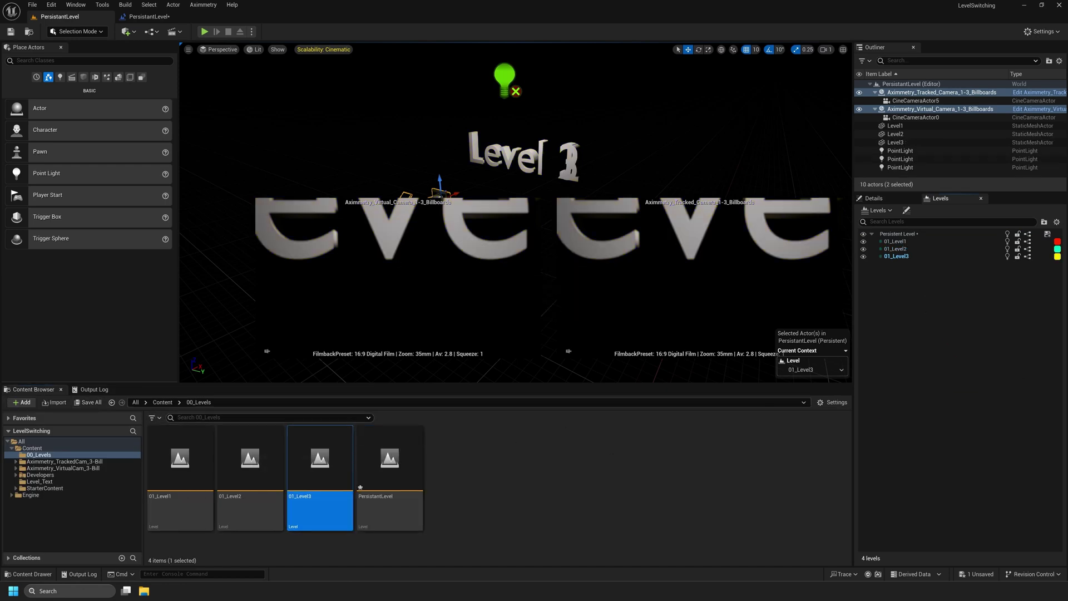
Step: Switch to the Aximmetry documentation in the browser and copy the node text from the "Switching Between More Than Two Levels" section
key("alt+Tab")
scroll(192, 392, "down", 10)
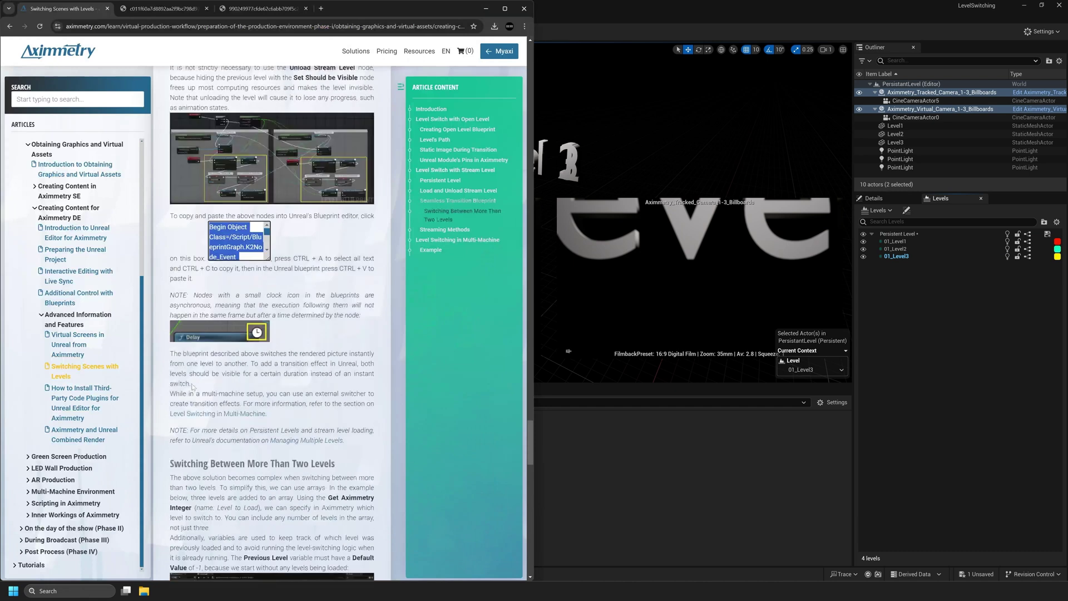
scroll(192, 391, "down", 2)
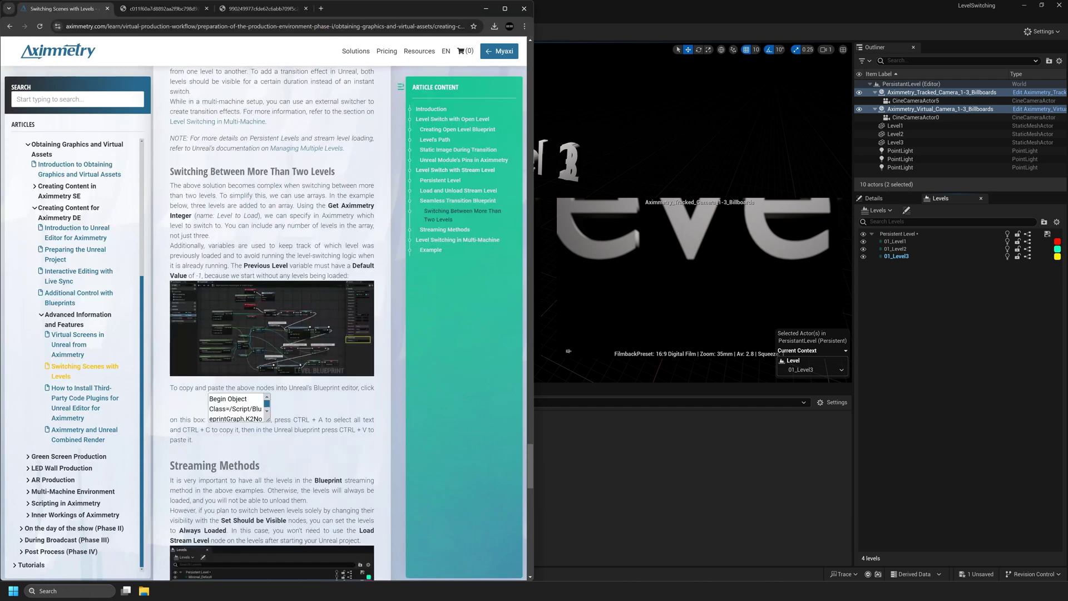
scroll(272, 324, "down", 1)
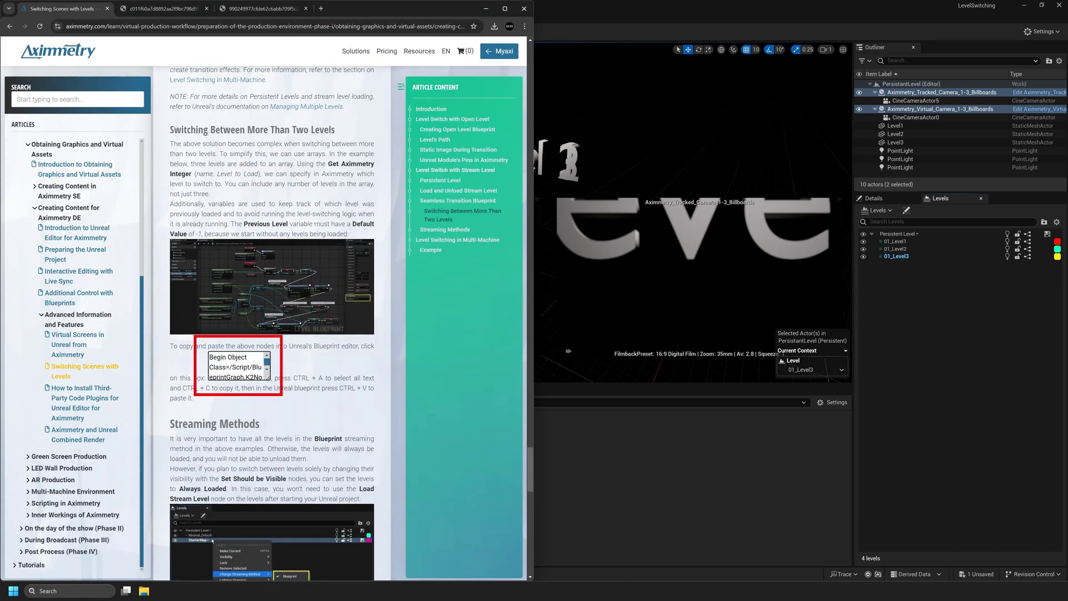
key("ctrl+a")
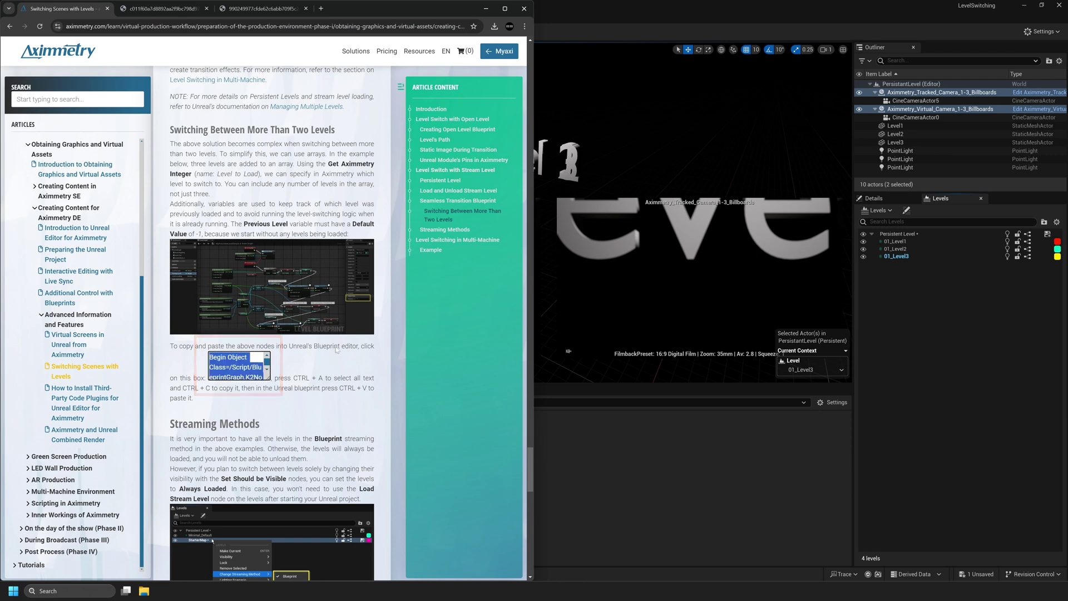
Step: Return to Unreal's Level Blueprint and paste the copied multi-level switching nodes beside the two existing streaming-level nodes
left_click(608, 19)
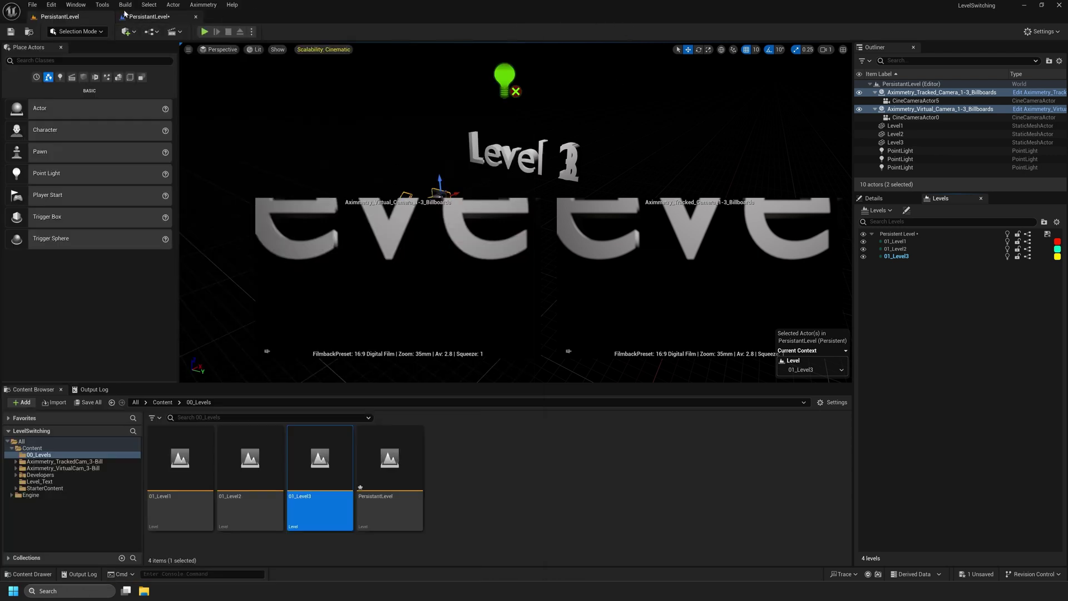
left_click(159, 18)
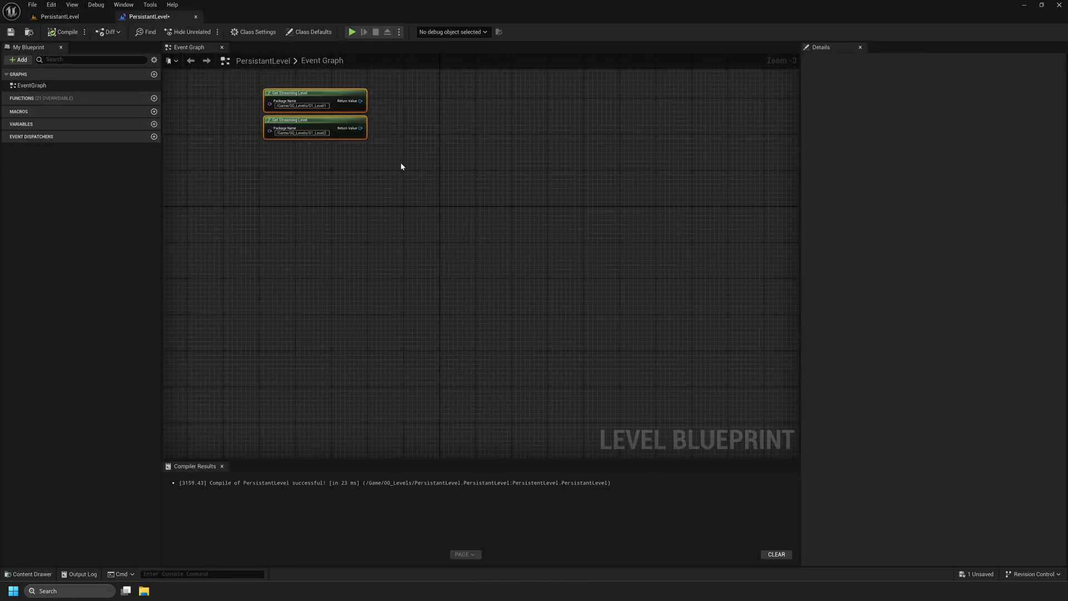
left_click(415, 183)
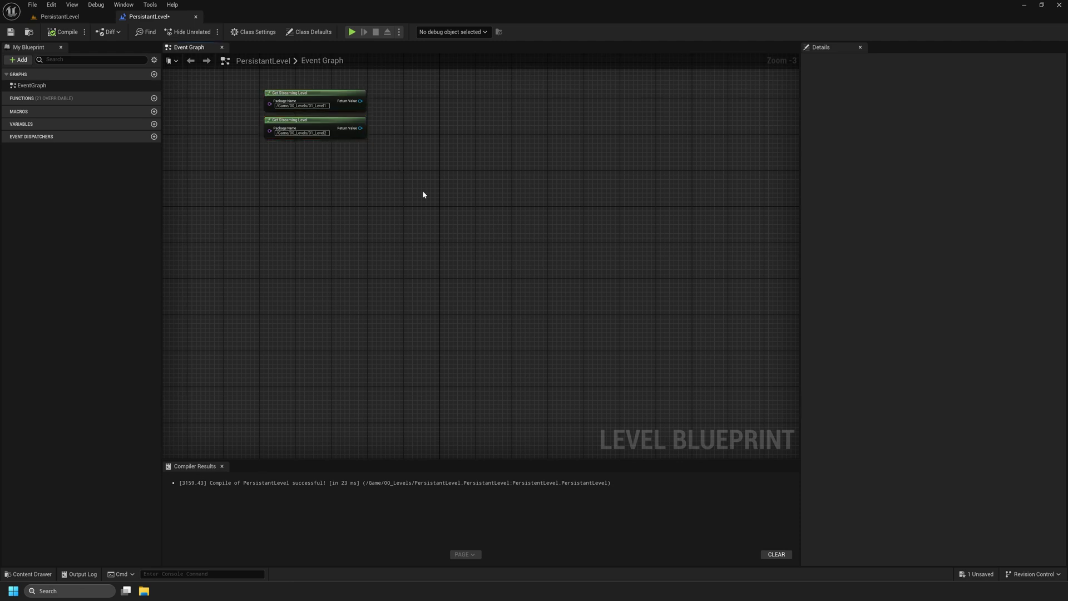
key("ctrl+v")
left_click_drag(392, 91, 468, 194)
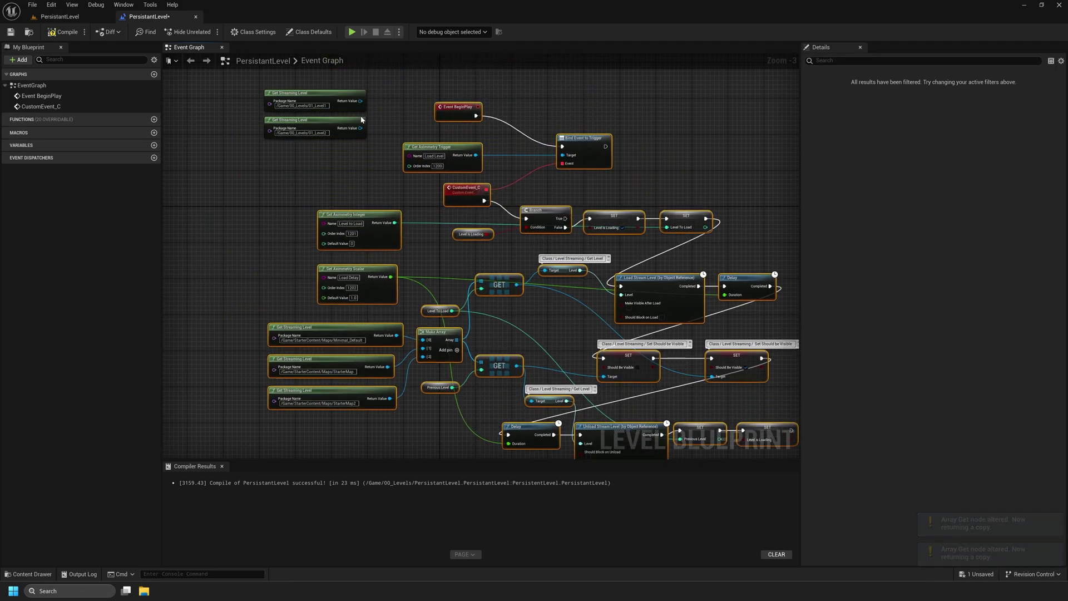
Step: Move the 01_Level1 and 01_Level2 nodes beside the pasted graph and delete the three StarterContent Get Streaming Level nodes
left_click_drag(254, 316, 297, 411)
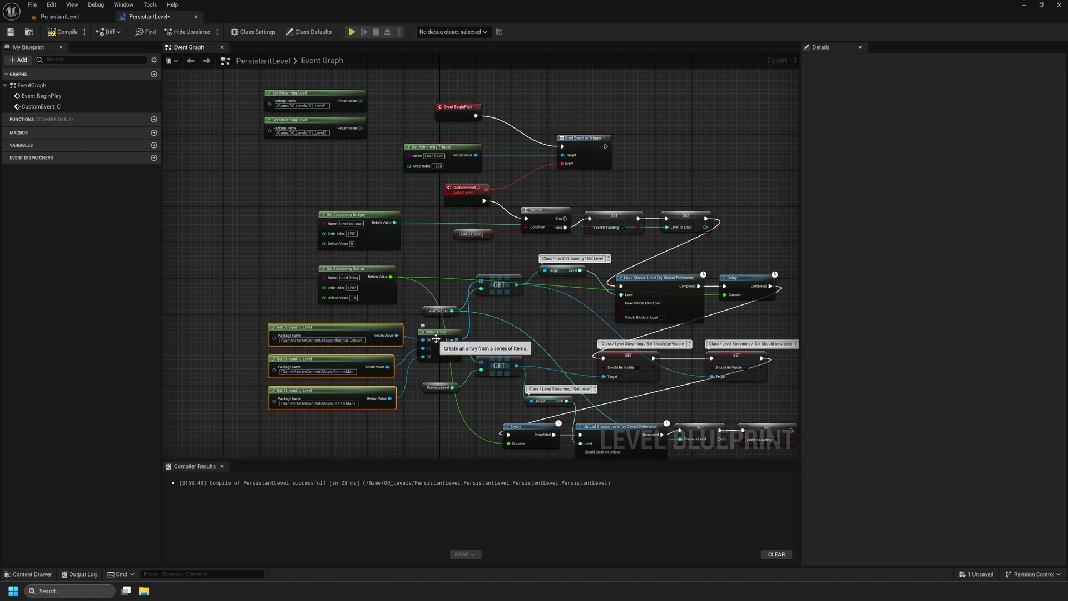
left_click_drag(286, 85, 250, 263)
left_click_drag(259, 318, 310, 409)
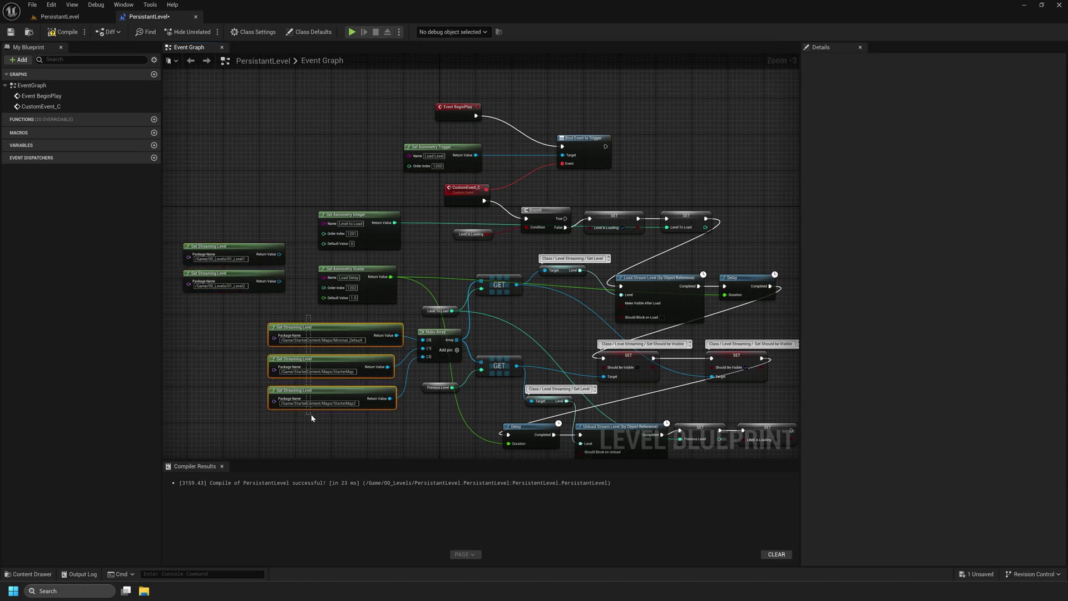
key("Delete")
Step: Connect the 01_Level1 and 01_Level2 nodes to Make Array inputs [0] and [1], placing them next to the array
left_click_drag(251, 256, 430, 348)
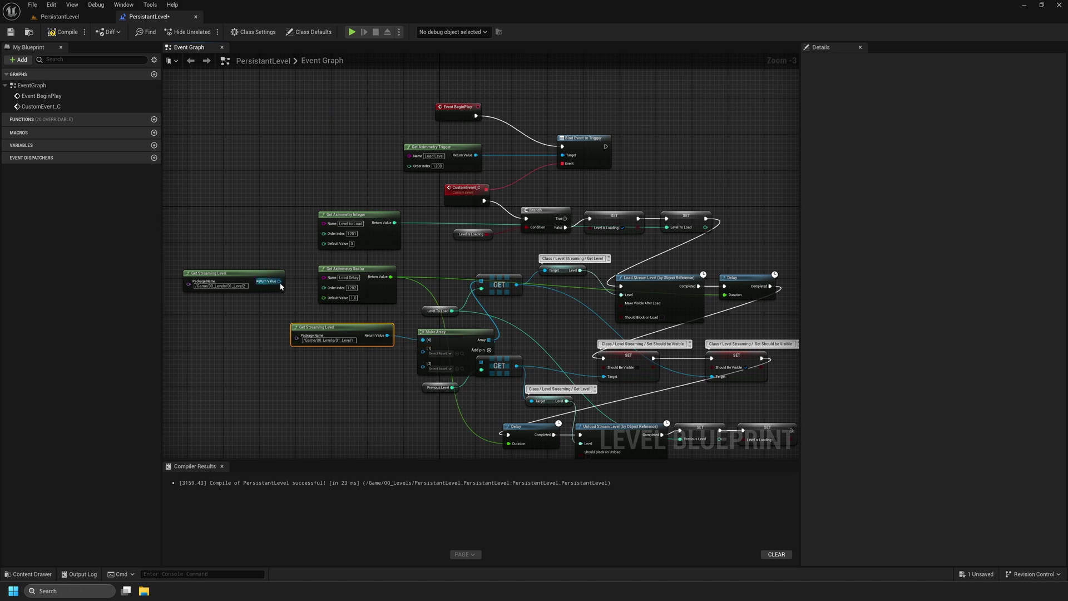
left_click_drag(279, 281, 423, 348)
left_click_drag(243, 275, 356, 357)
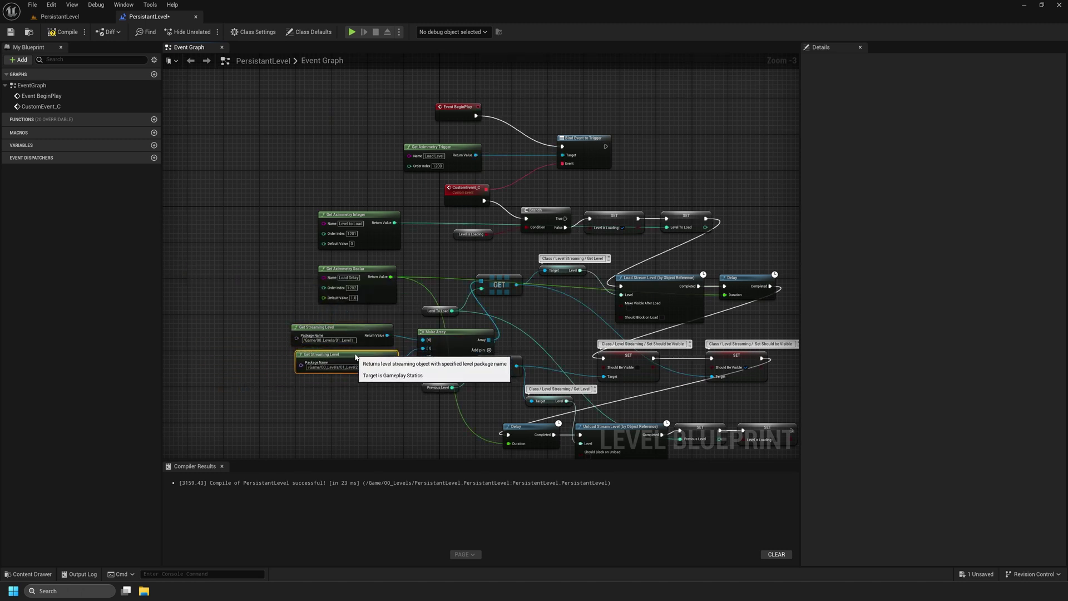
Step: Undock the Level Blueprint, add a Get Streaming Level node for 01_Level3, and connect it to Make Array input [2]
left_click_drag(162, 17, 225, 222)
left_click_drag(364, 224, 482, 68)
left_click_drag(647, 255, 813, 535)
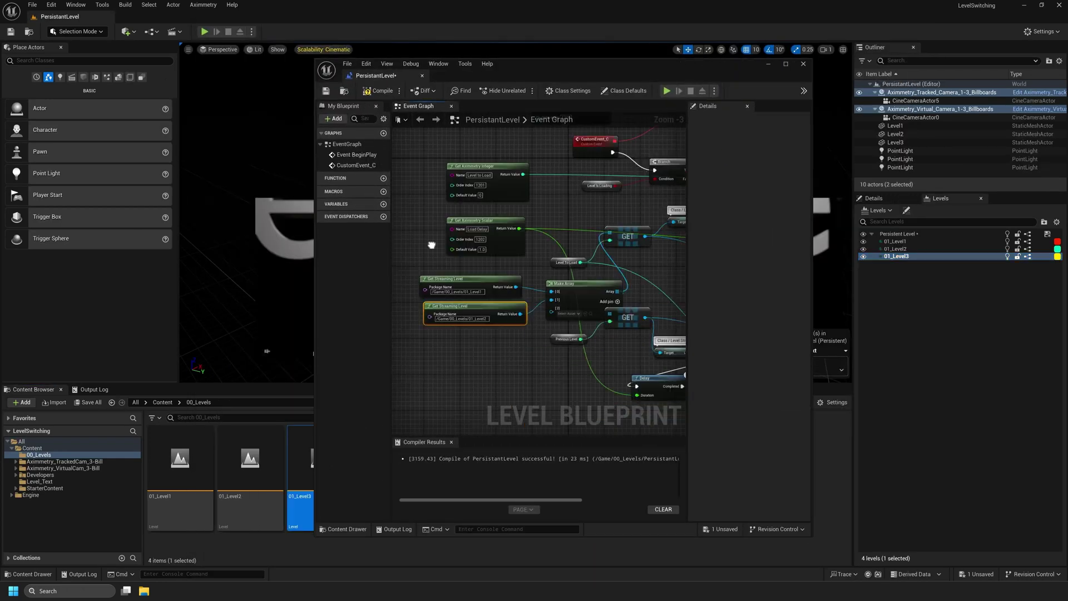
left_click_drag(896, 255, 445, 321)
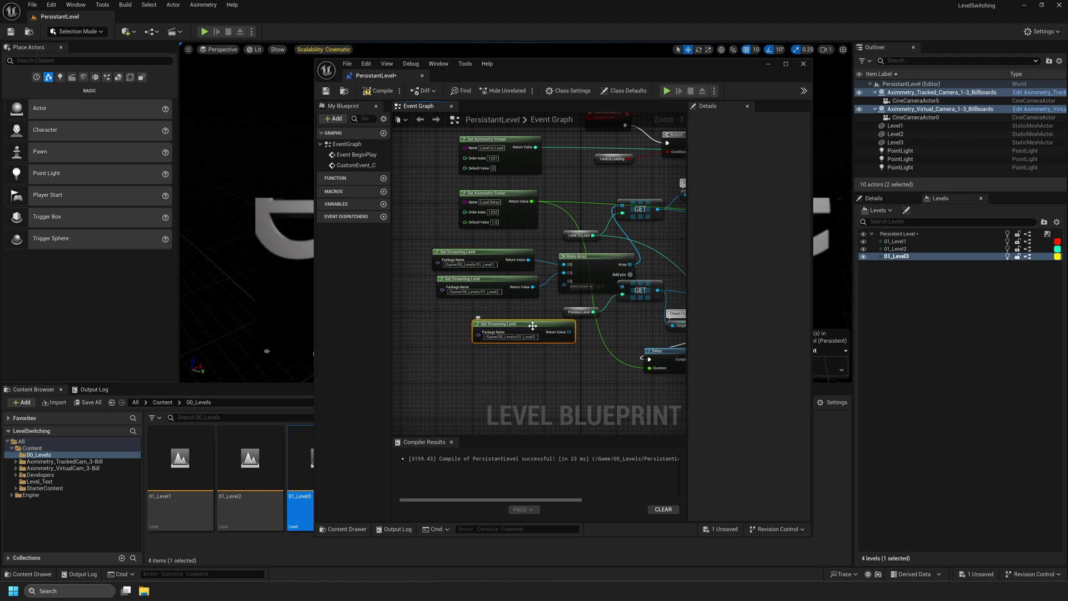
left_click_drag(537, 331, 564, 281)
left_click_drag(506, 328, 503, 314)
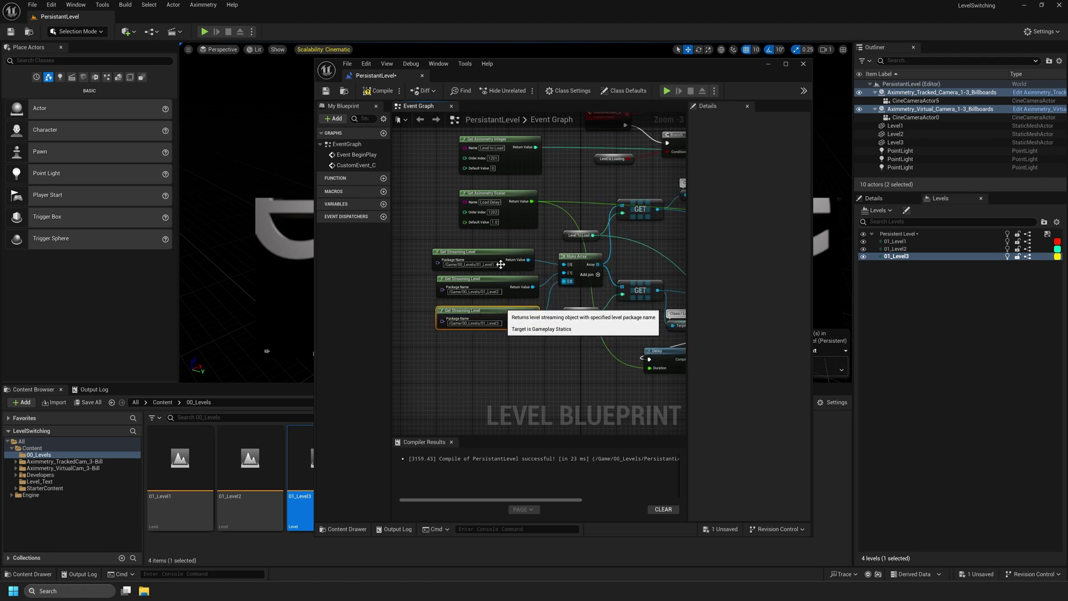
Step: Compile the blueprint, maximize its window, and create the missing variable 'Level to Load' from its Get node
left_click(376, 91)
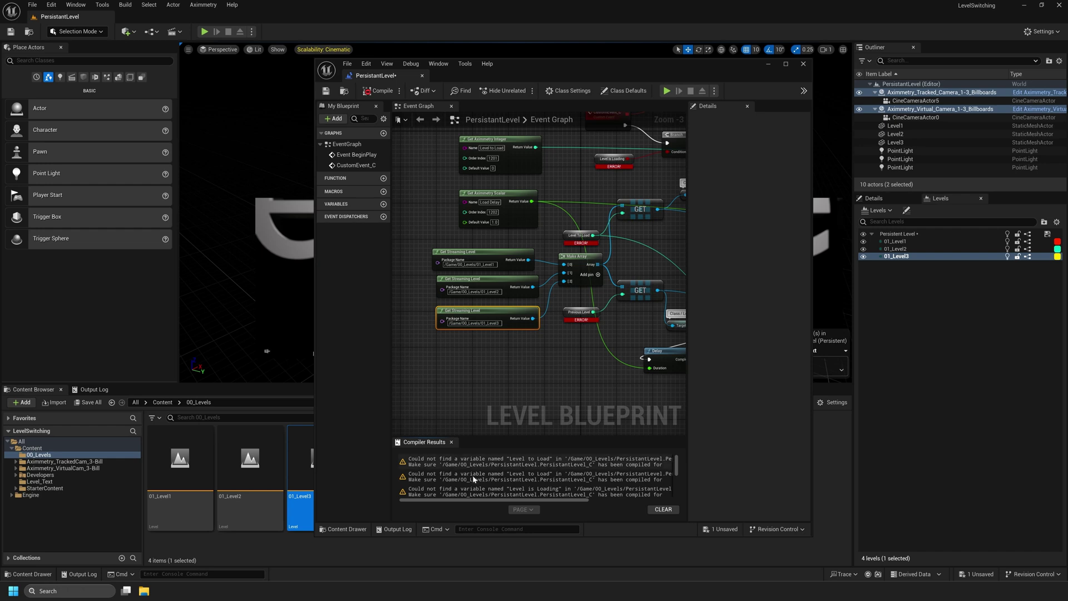
left_click(786, 64)
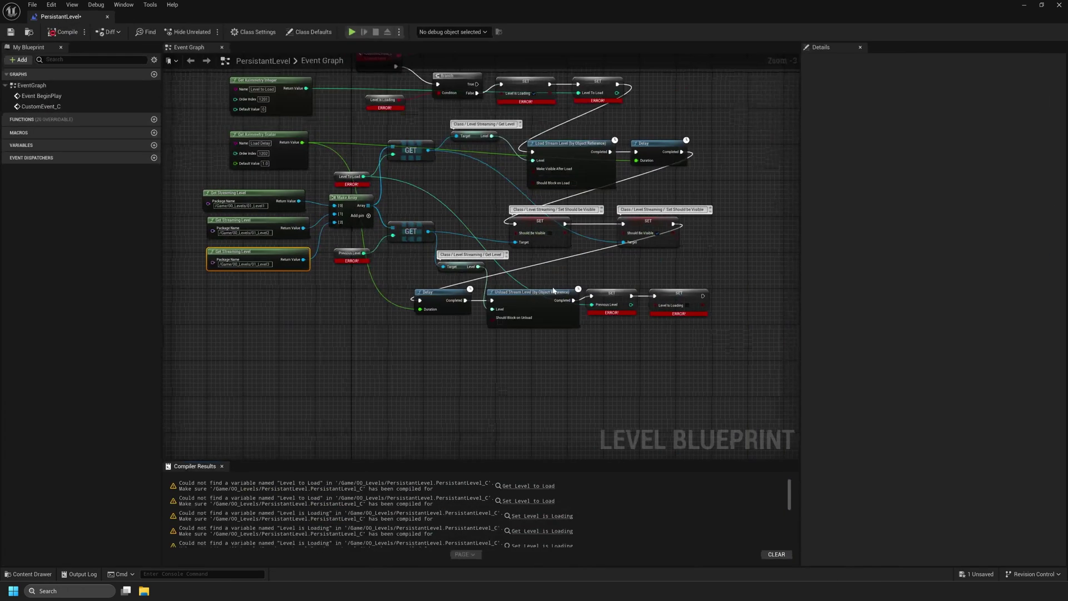
right_click_drag(362, 310, 360, 391)
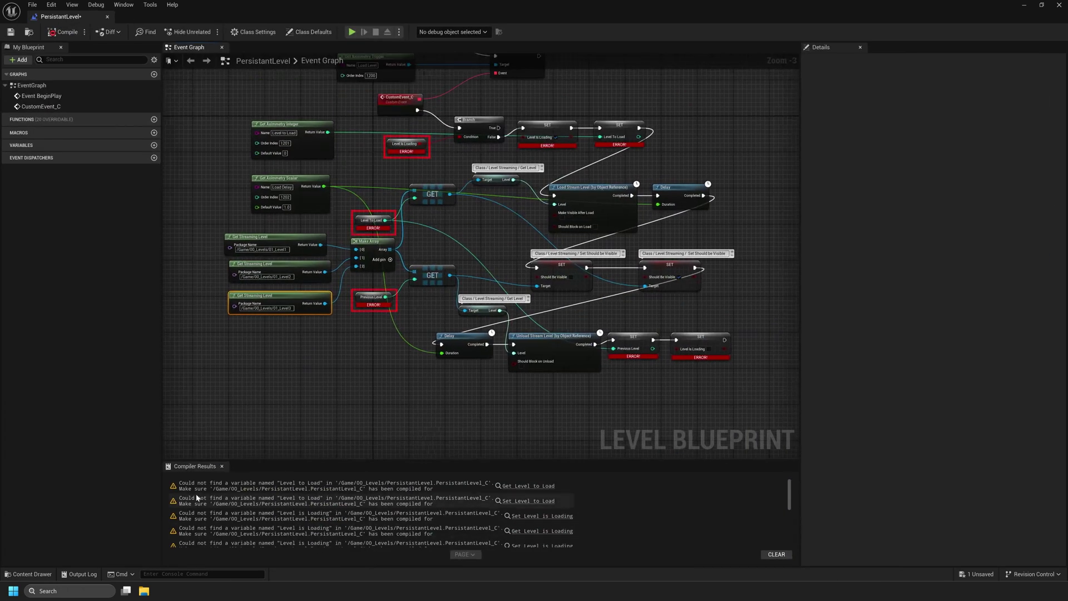
left_click(529, 486)
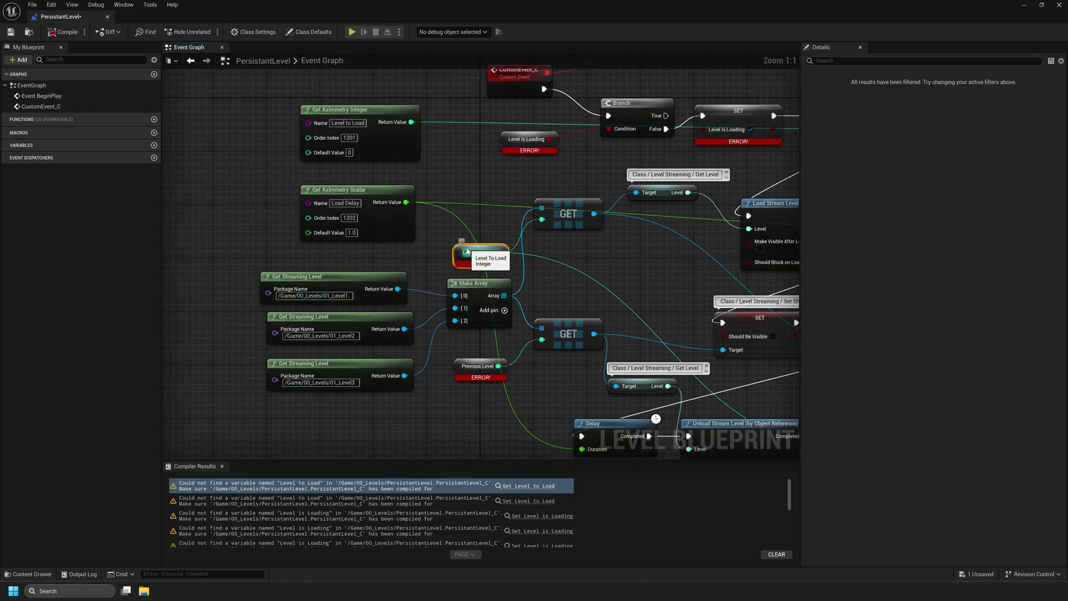
right_click(460, 252)
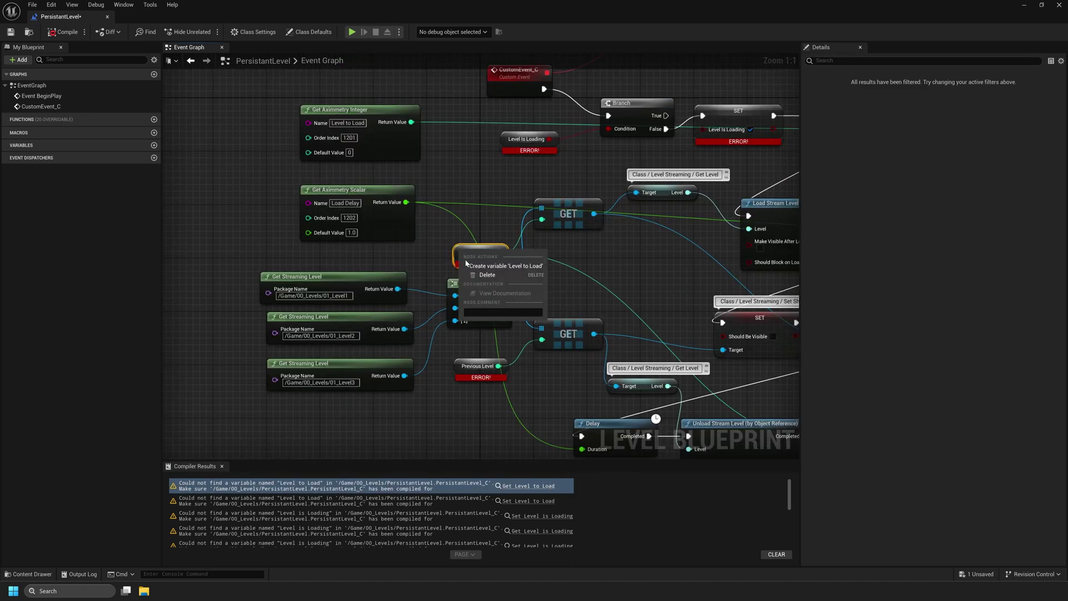
left_click(526, 266)
Step: Create the missing variable 'Level is Loading' from its Get node and recompile the blueprint
left_click(528, 501)
left_click(350, 265)
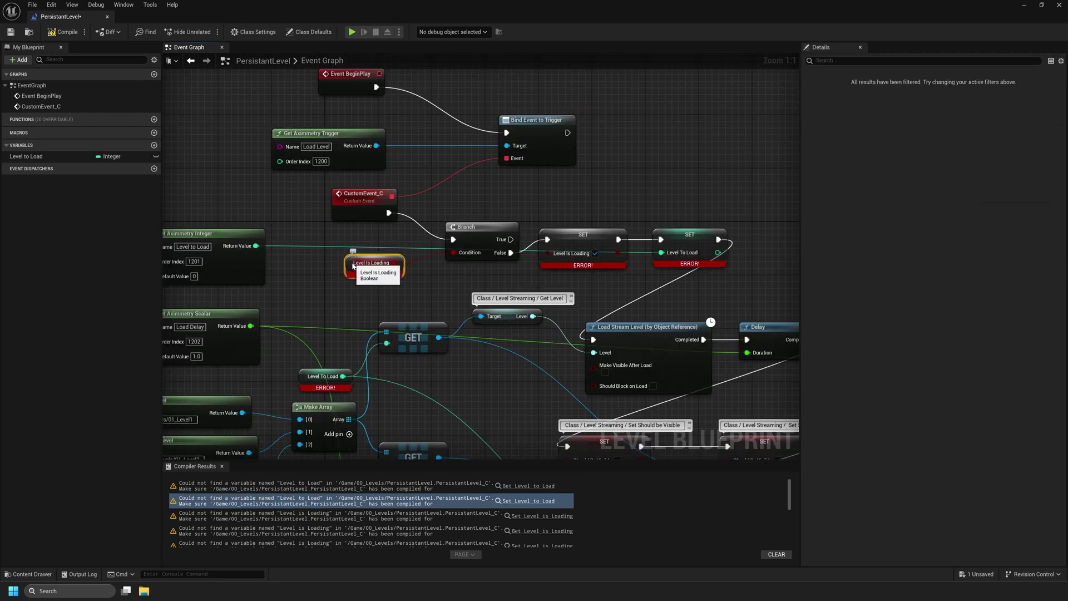
right_click(351, 266)
left_click(390, 281)
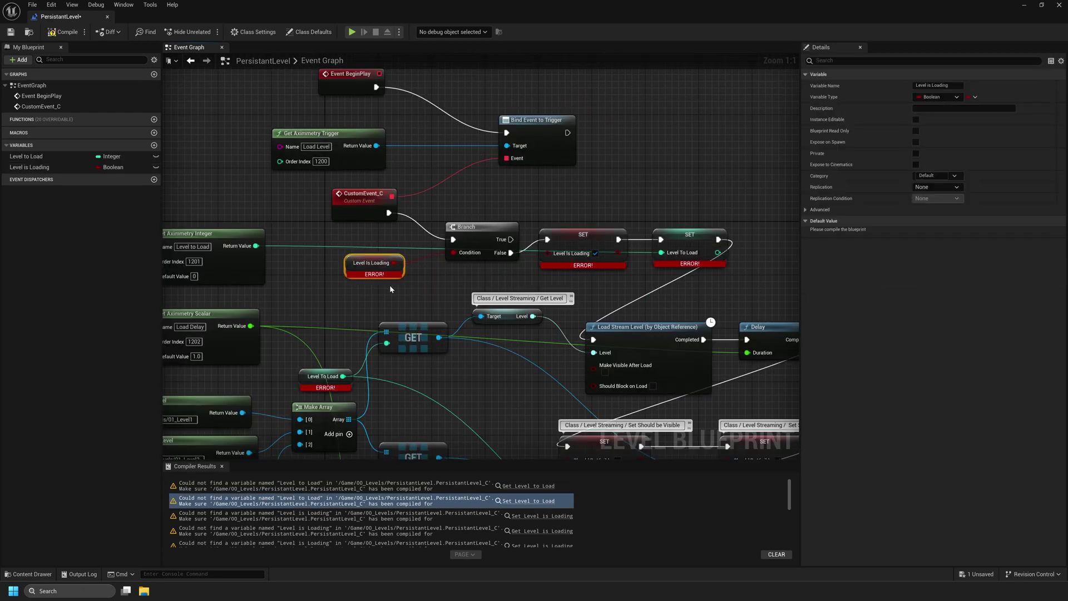
left_click(65, 31)
Step: Create the missing variable 'Previous Level' from its Get node and recompile the blueprint
right_click_drag(334, 285, 328, 106)
right_click(300, 313)
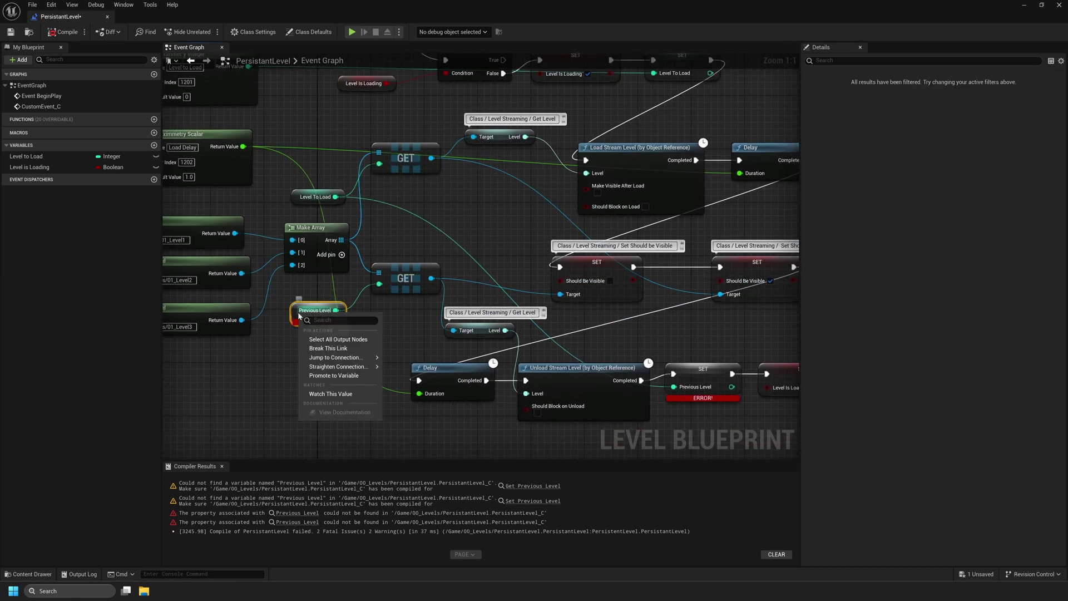
key("Escape")
right_click(295, 312)
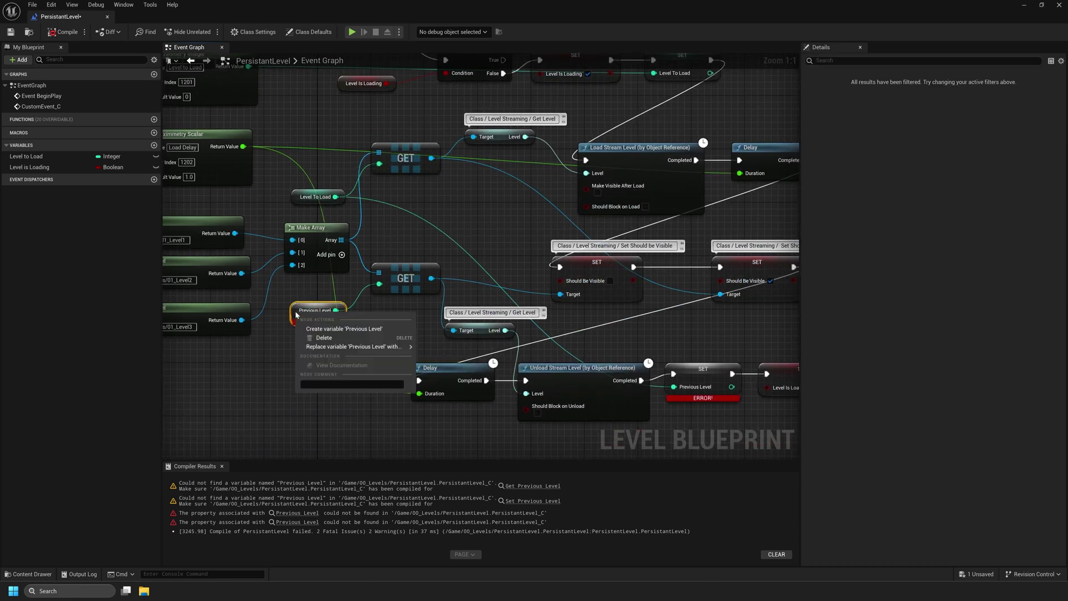
left_click(311, 343)
left_click(64, 32)
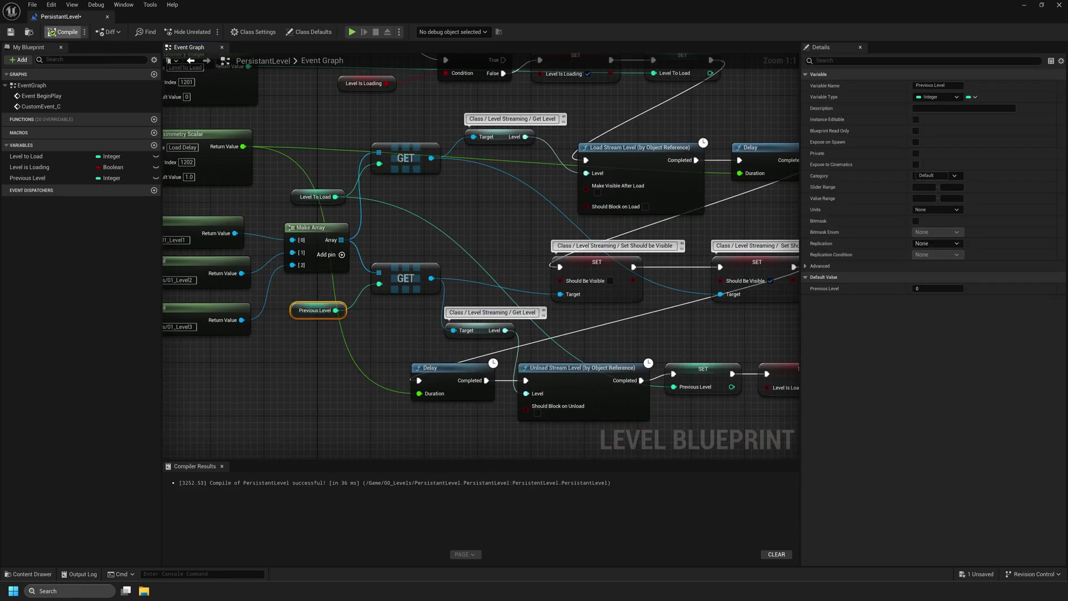
Step: Review the complete node graph, save the Level Blueprint, and close its editor
scroll(355, 303, "down", 3)
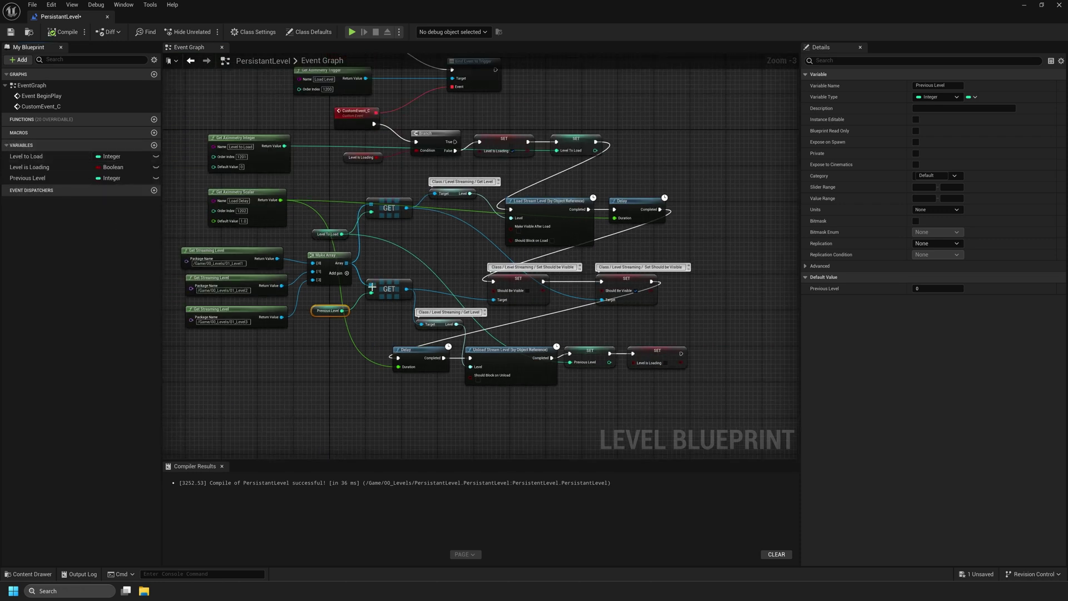
right_click_drag(297, 237, 308, 259)
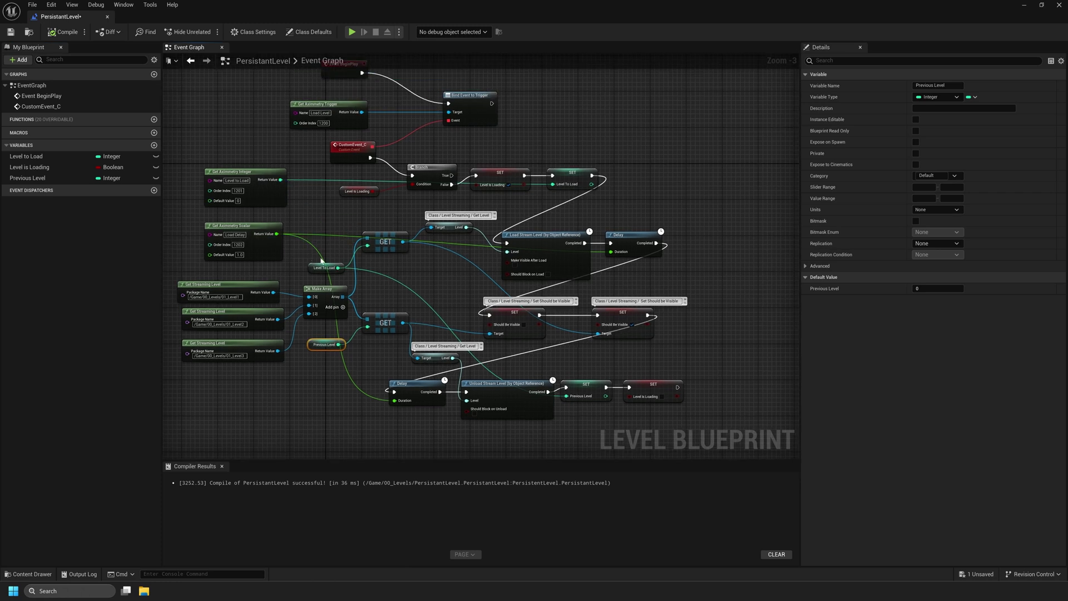
key("ctrl+s")
left_click(108, 18)
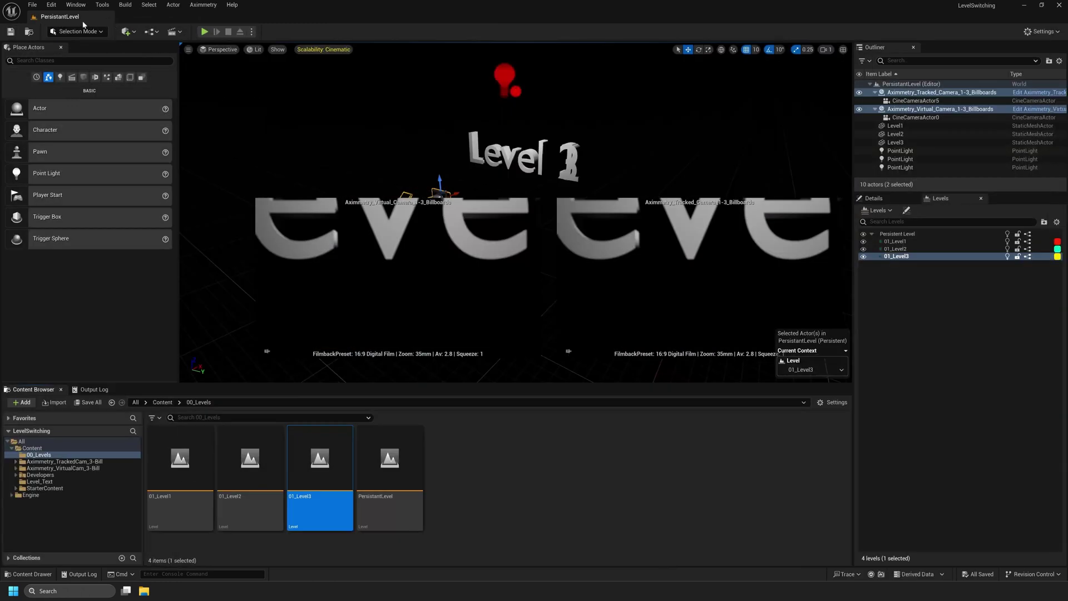
Step: Cook the content for Aximmetry DE and show the output log
left_click(204, 6)
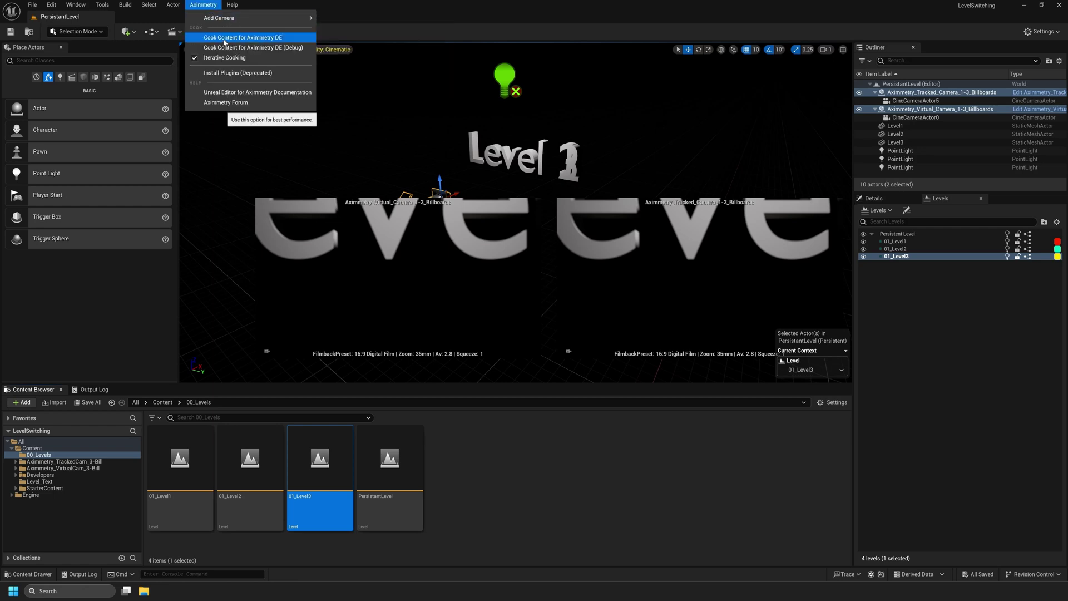
left_click(224, 39)
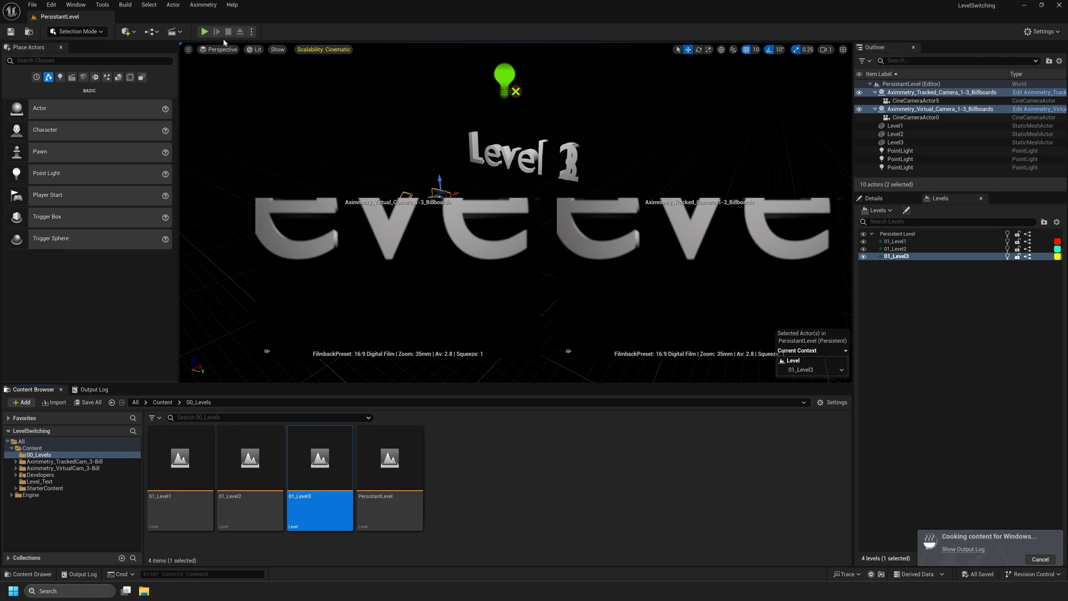
left_click(92, 389)
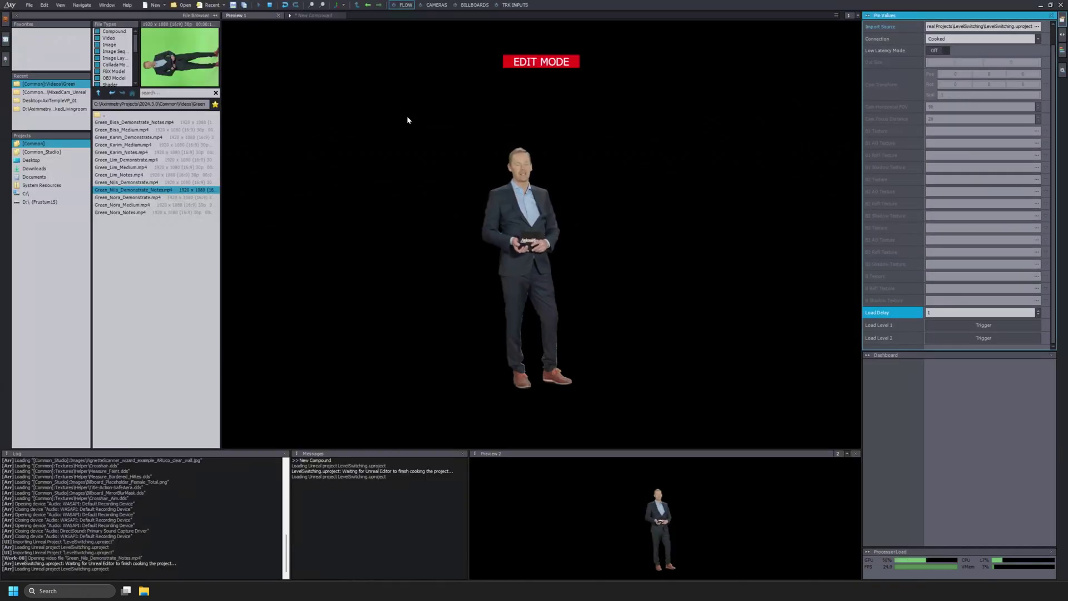
Step: Show the New Compound flow and reload the LevelSwitching Unreal project module so its pins update
left_click(315, 15)
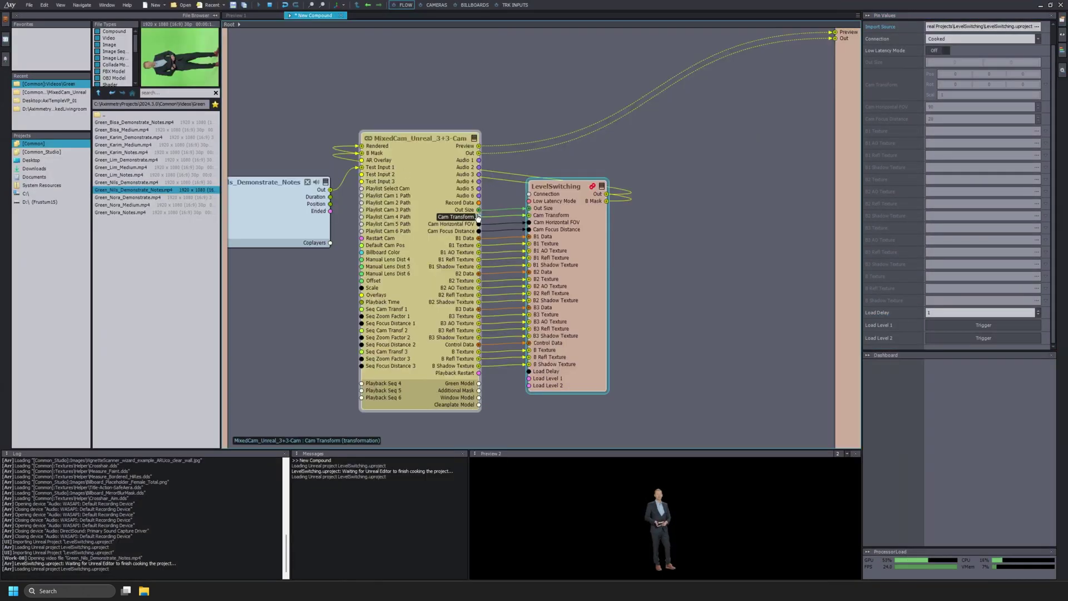
left_click(592, 187)
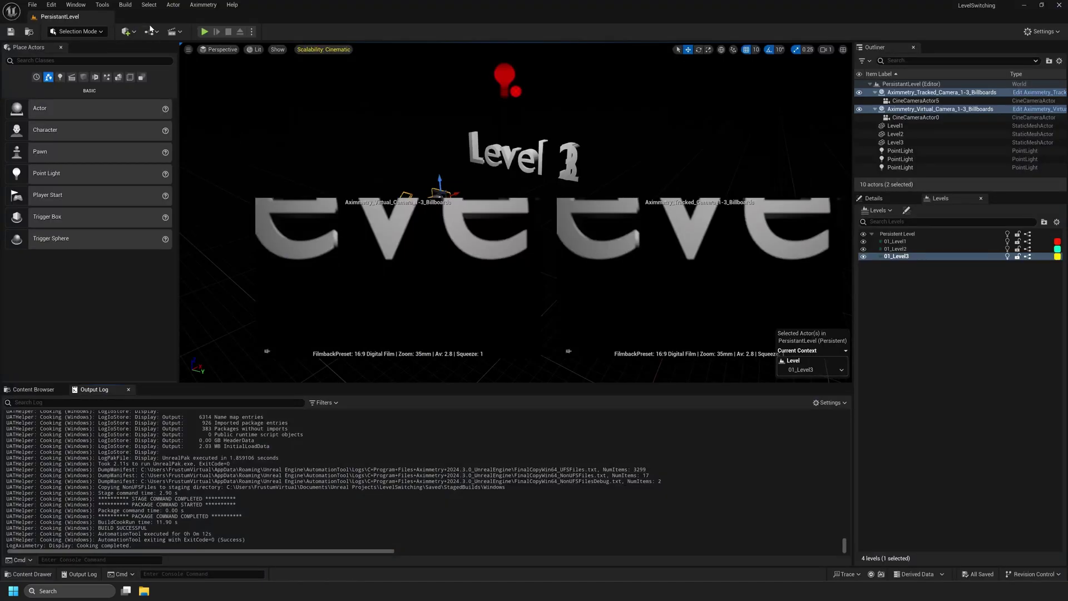
Step: Switch to Unreal Editor, open the Level Blueprint, and examine the Make Array node and its Get Streaming Level inputs
left_click(152, 32)
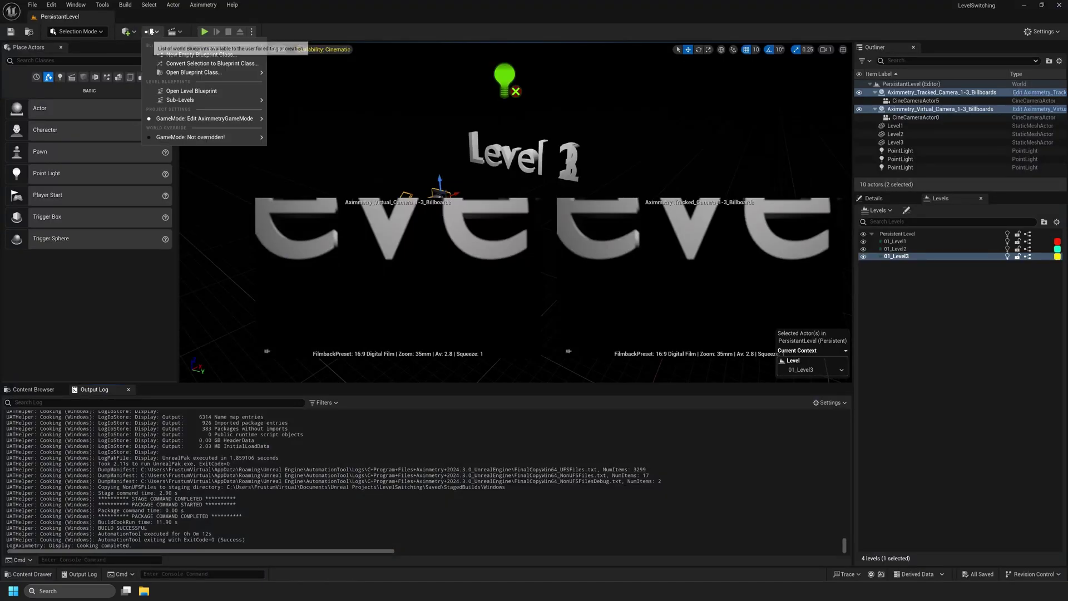
left_click(200, 91)
right_click_drag(374, 300, 402, 133)
right_click(398, 203)
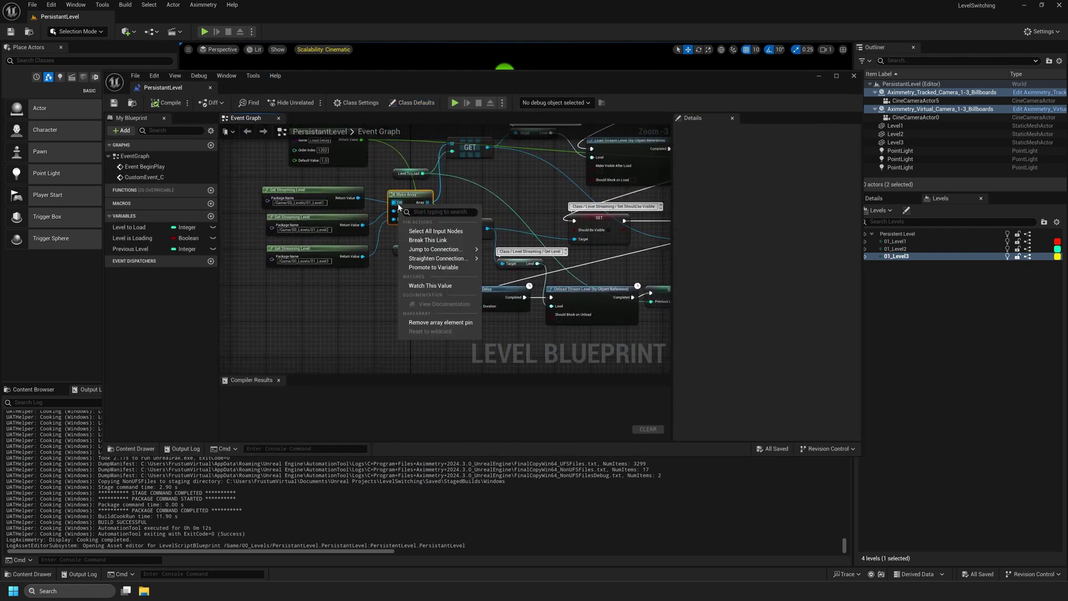
scroll(368, 177, "up", 2)
key("Escape")
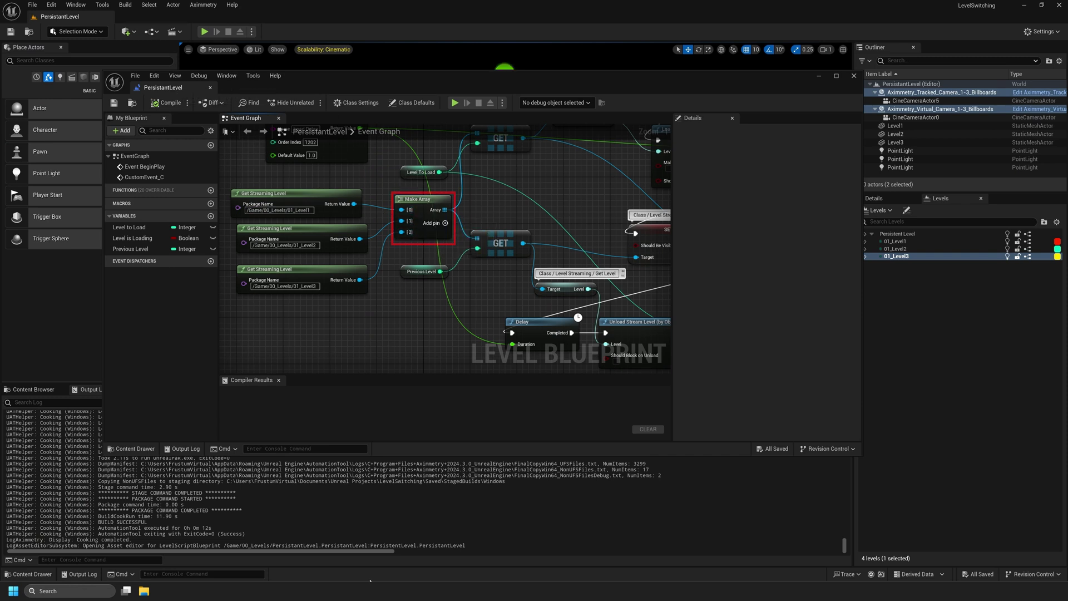
Step: Switch to Aximmetry Composer and trigger Load Level on the LevelSwitching module with Level to Load at 0
key("alt+Tab")
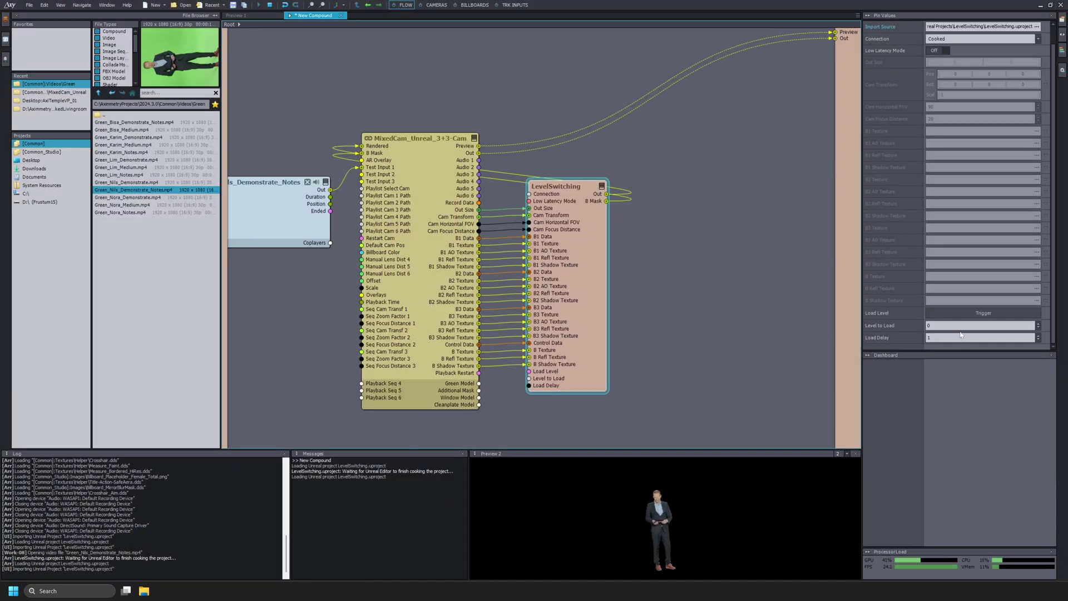
left_click(984, 313)
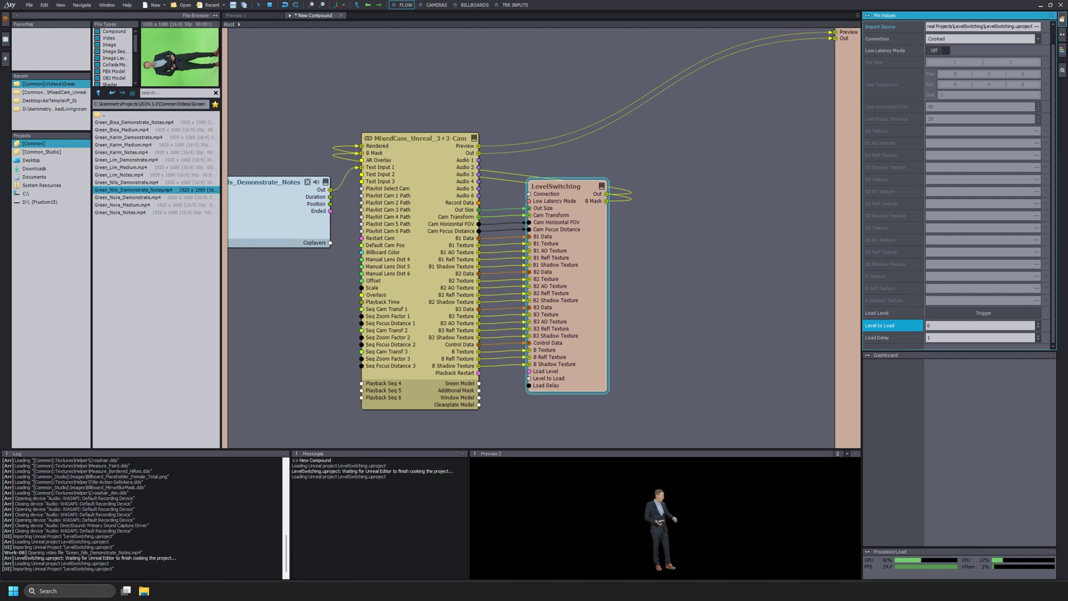
Step: Load the second and third levels by setting Level to Load to 1 and 2, triggering Load Level for each
left_click(920, 328)
type("1")
key("Return")
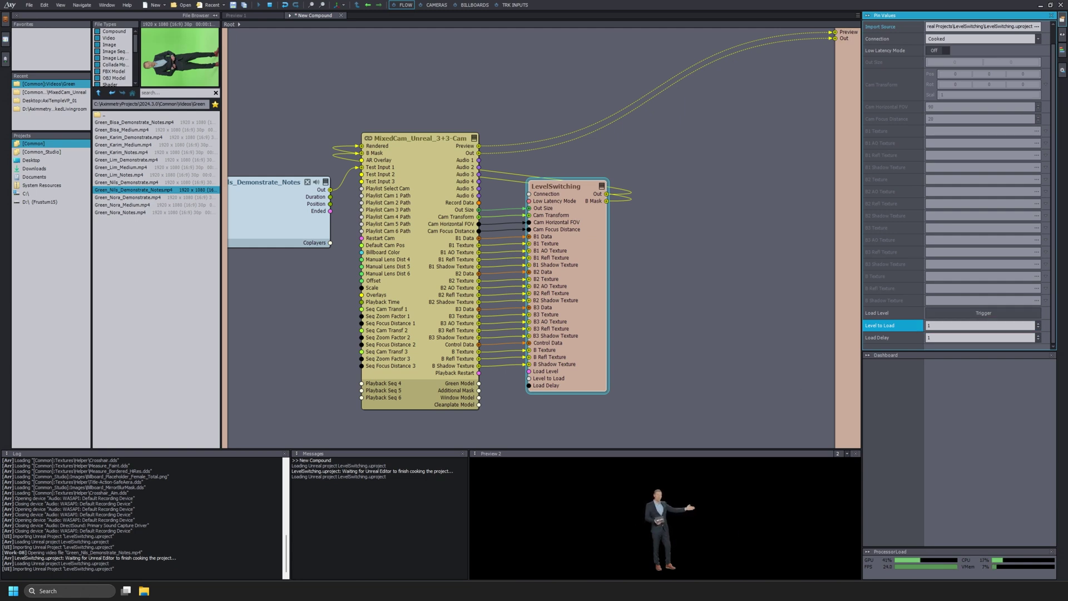
left_click(979, 314)
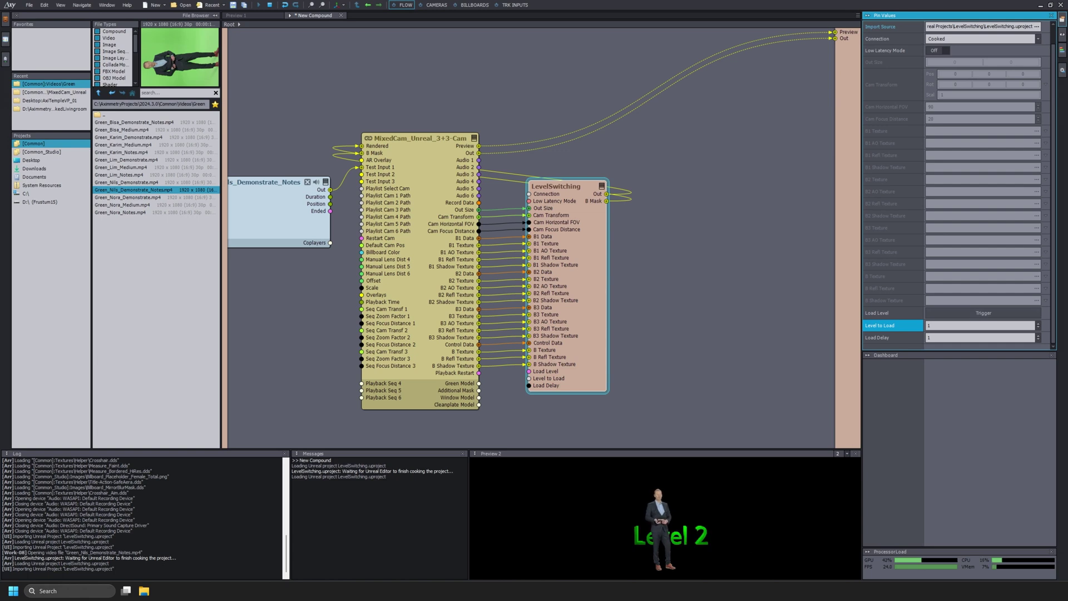
left_click(927, 326)
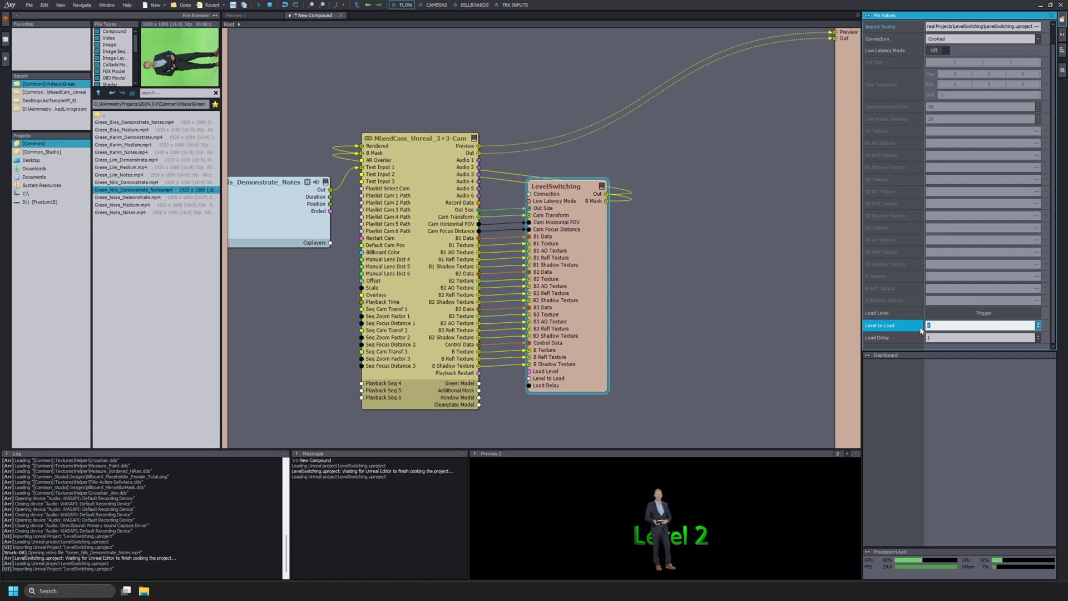
key("Return")
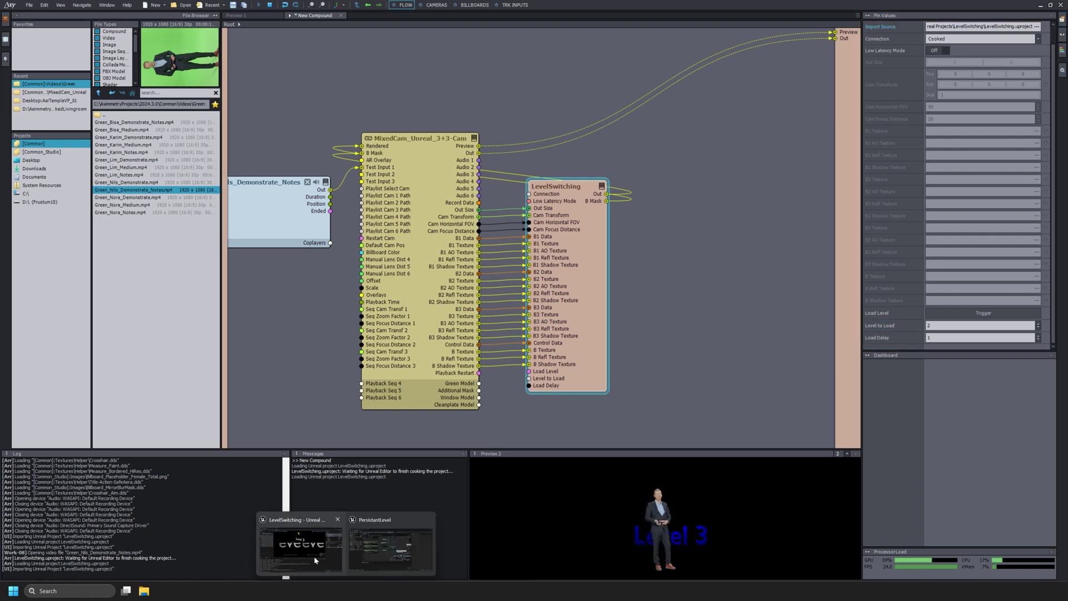
Step: Switch to Unreal Editor, add a fourth element pin to the Make Array node, and remove that pin again
left_click(312, 543)
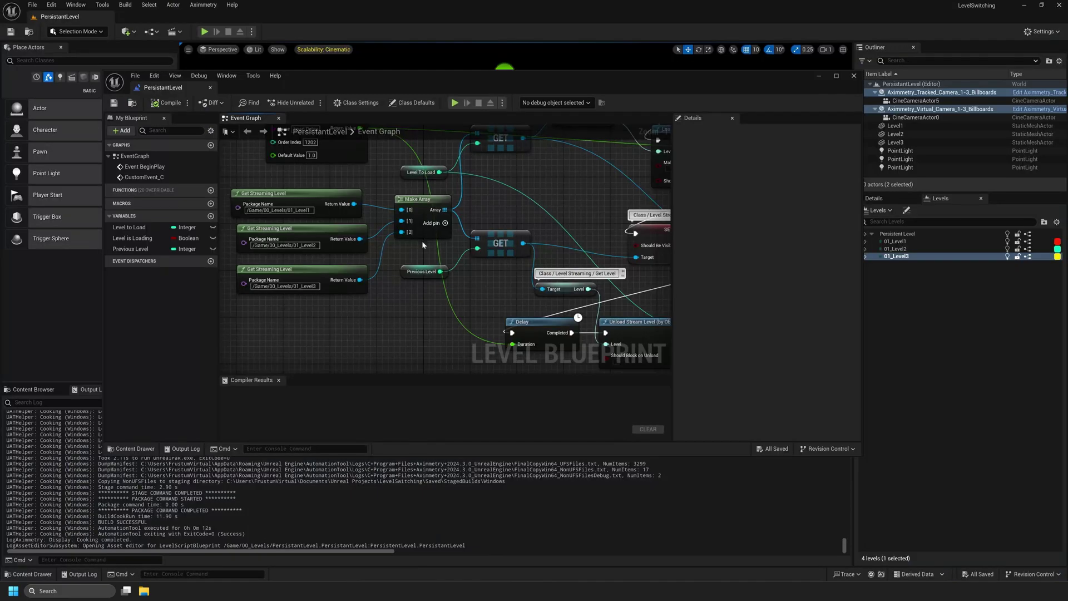
left_click(445, 224)
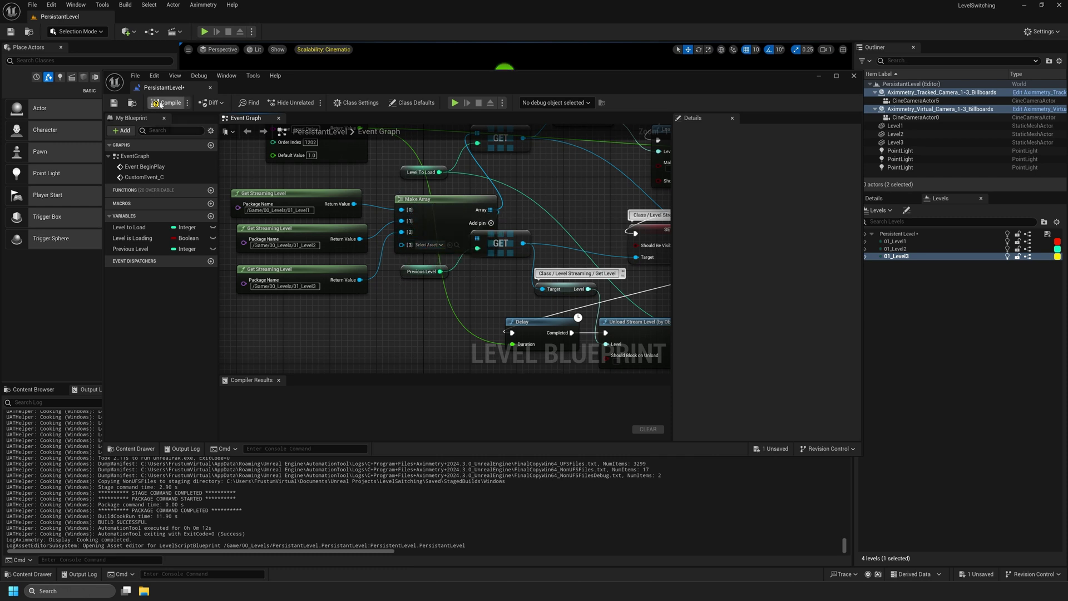
right_click(424, 245)
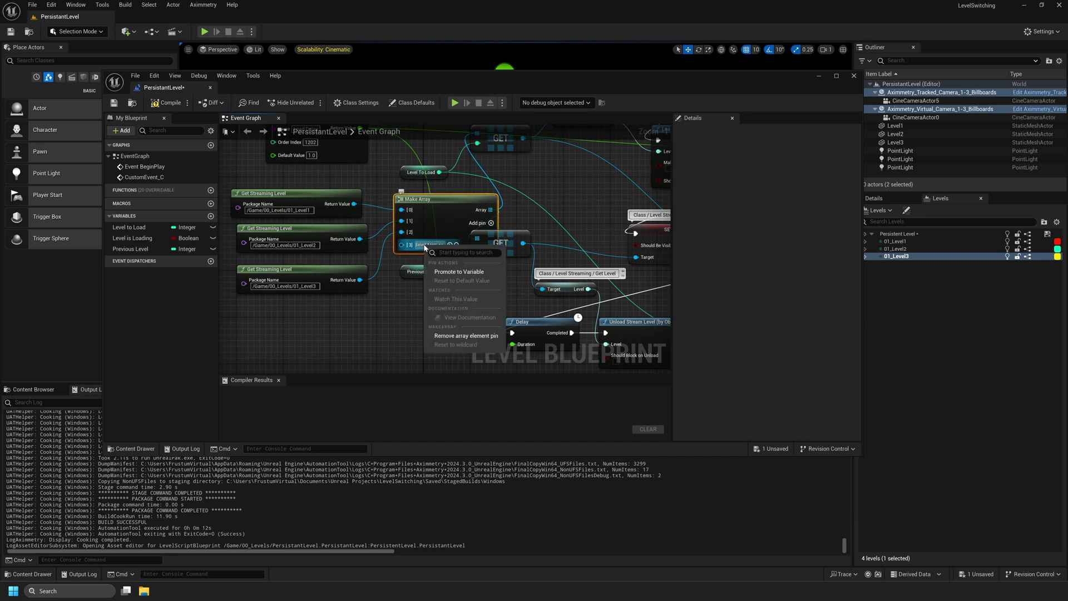
left_click(466, 335)
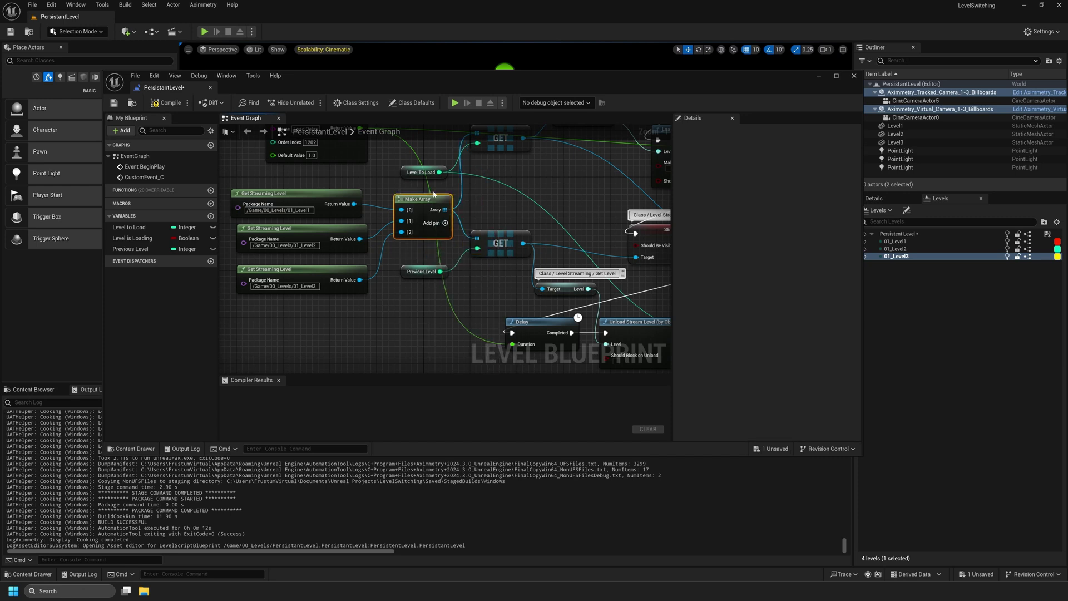
Step: Look over the level-switching node graph and the Aximmetry documentation section on switching between more than two levels
scroll(446, 193, "down", 3)
right_click_drag(334, 111, 277, 195)
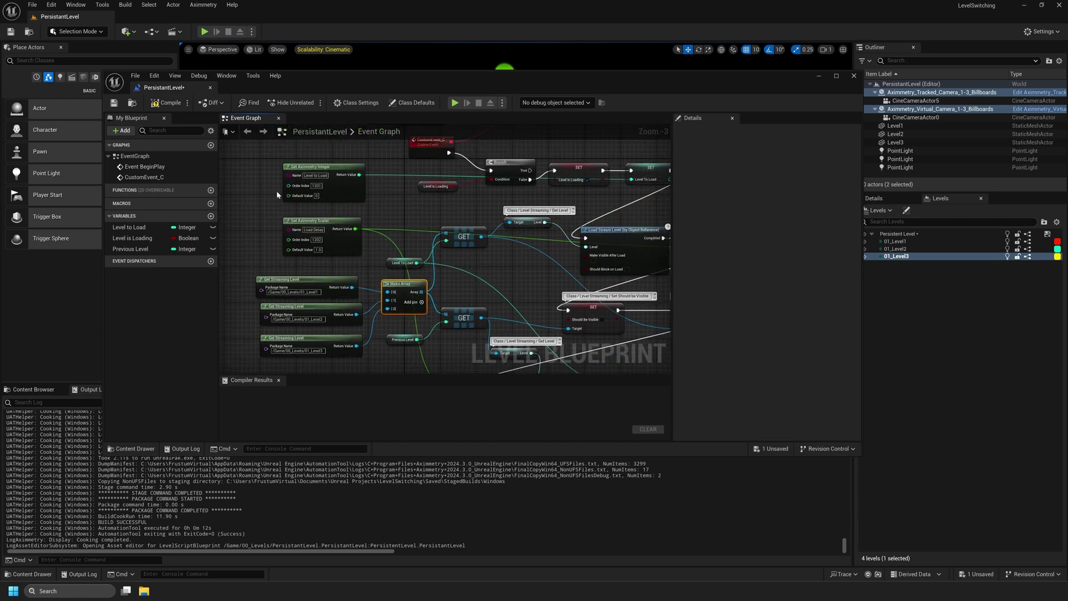
scroll(280, 204, "down", 1)
right_click_drag(472, 136, 463, 178)
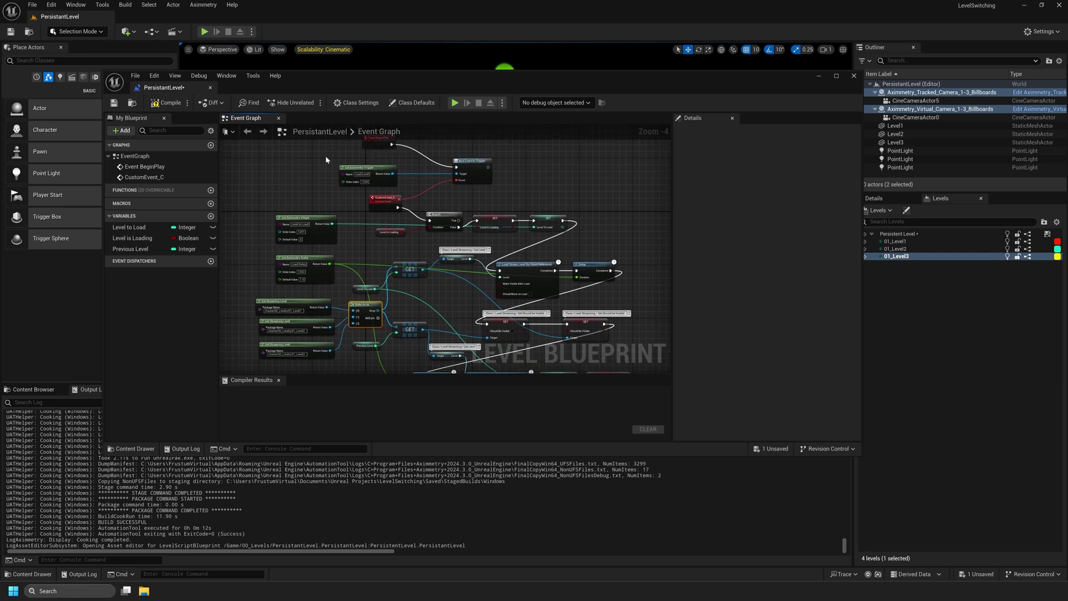
mouse_move(327, 591)
key("alt+Tab")
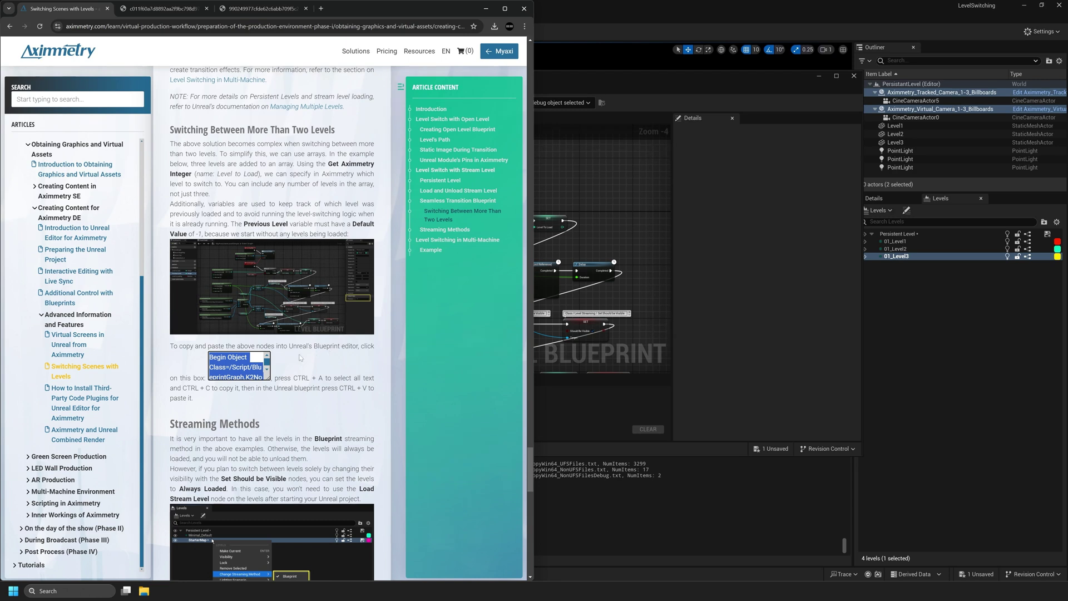
left_click(596, 183)
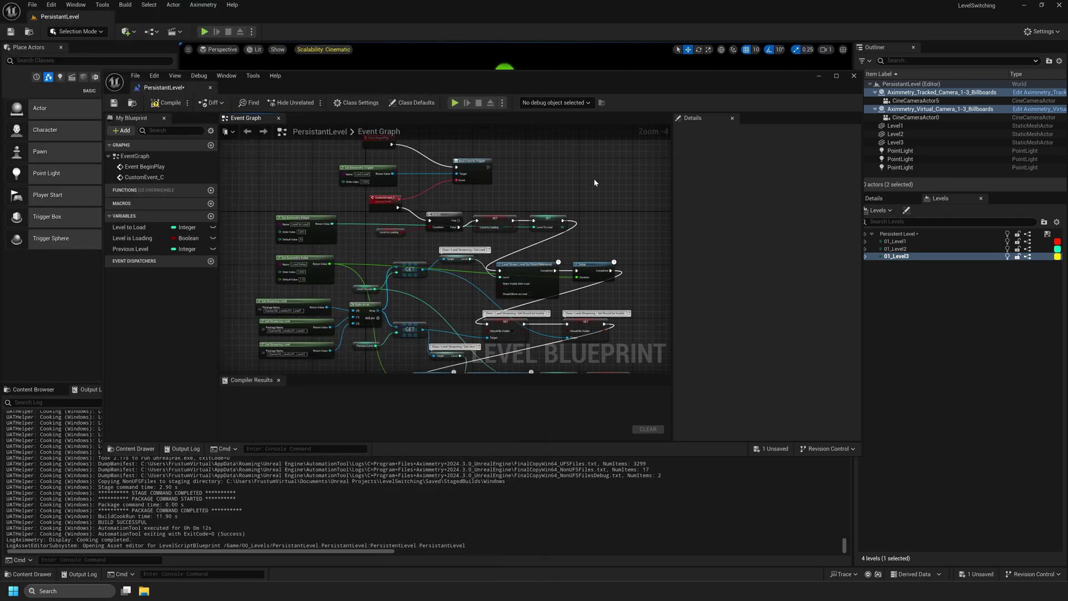
Step: Compile and save the Level Blueprint, close its editor, and minimize Unreal Editor
left_click(165, 103)
key("ctrl+s")
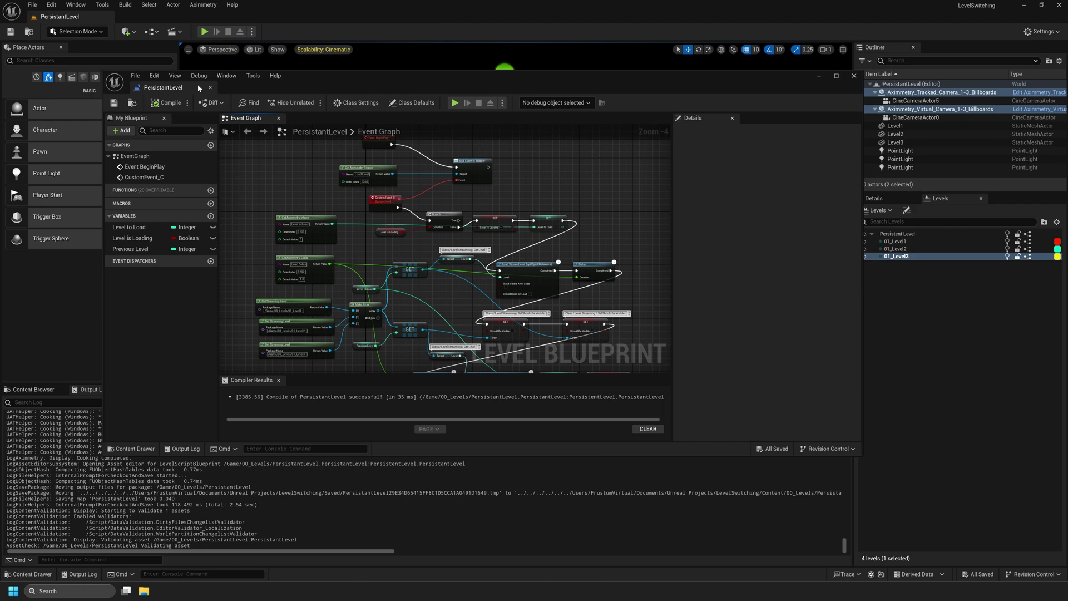
left_click(209, 87)
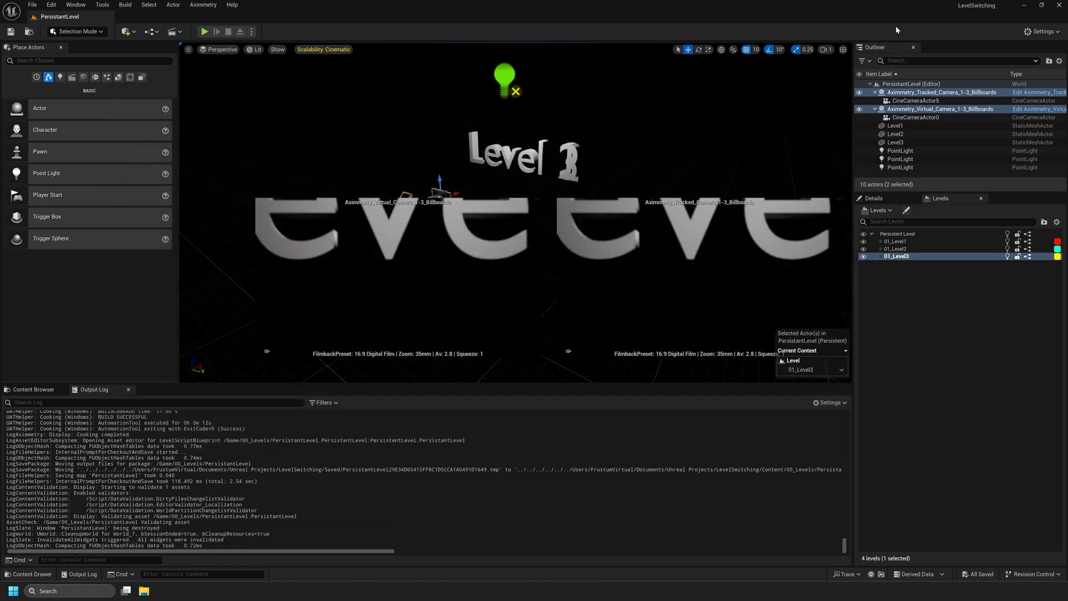
left_click(1026, 5)
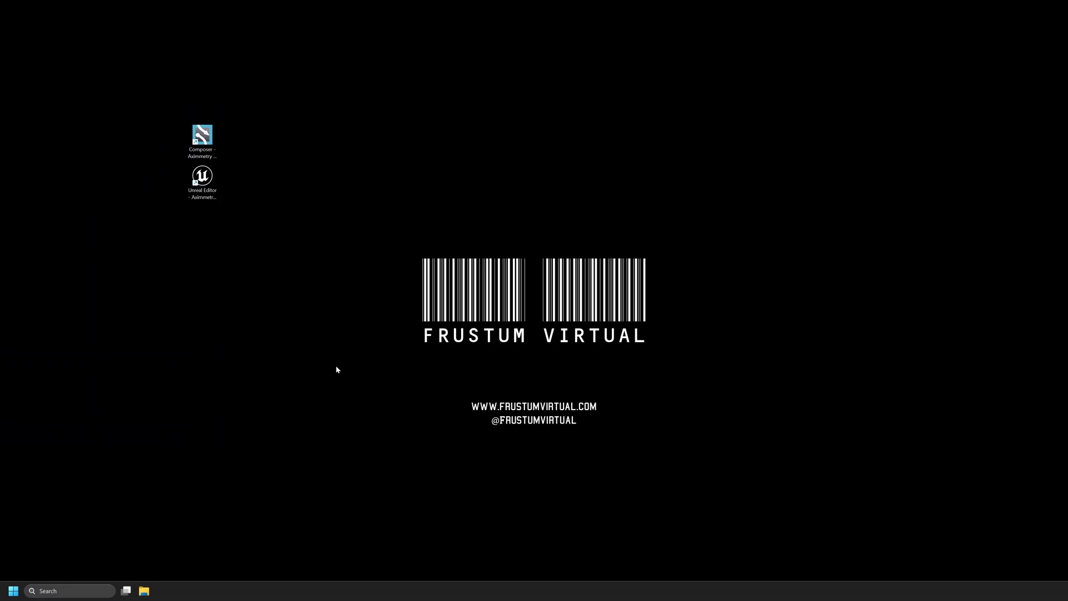